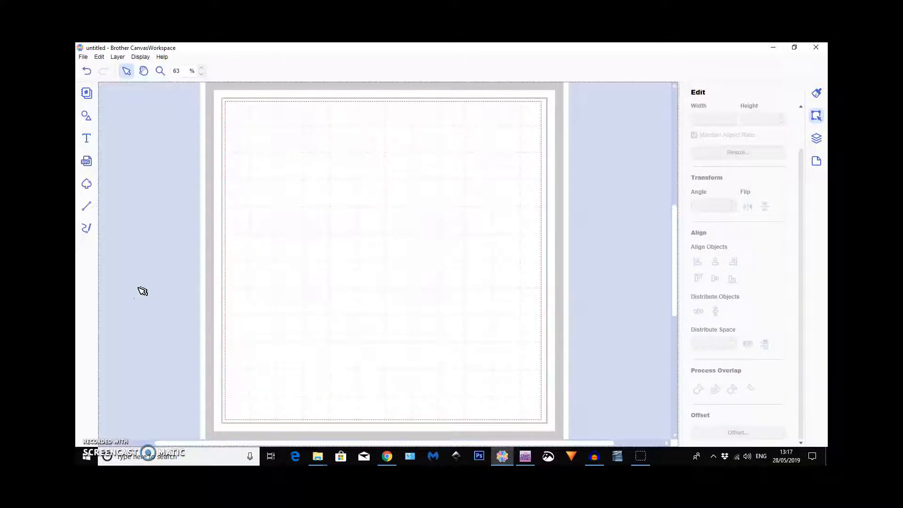
Add a plain sharp-cornered square from the basic shapes to the upper-left corner of the mat.
left_click(87, 162)
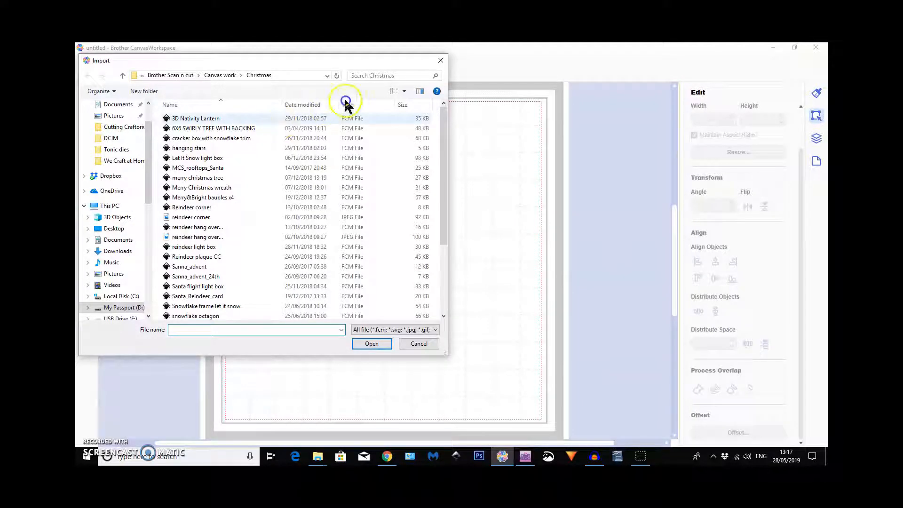
left_click(441, 61)
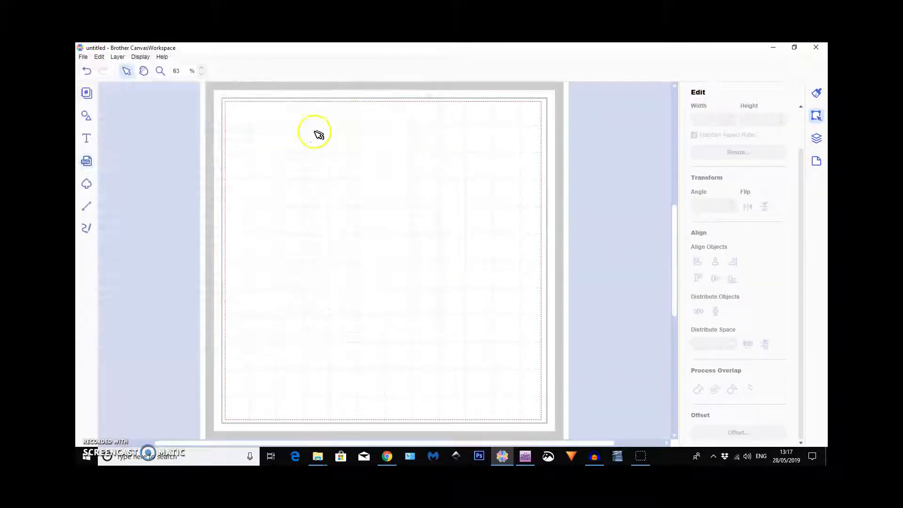
left_click(86, 117)
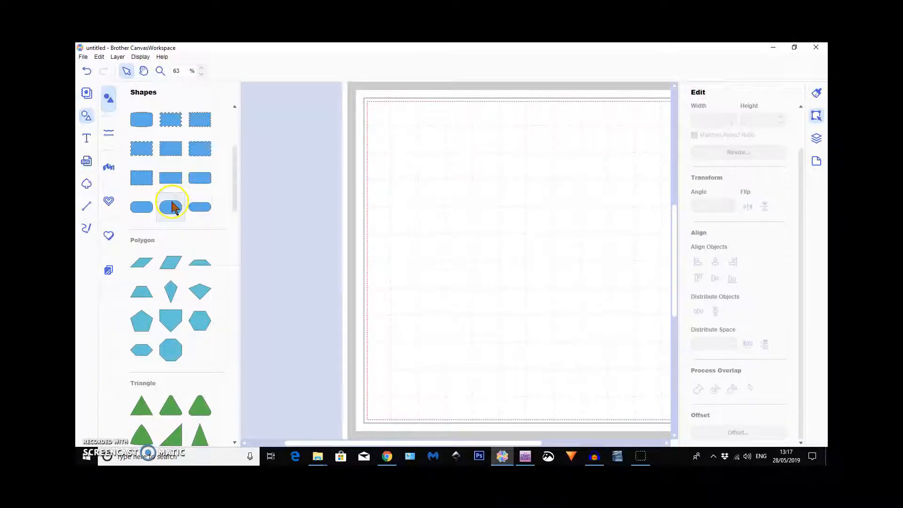
scroll(171, 207, "up", 4)
left_click(146, 127)
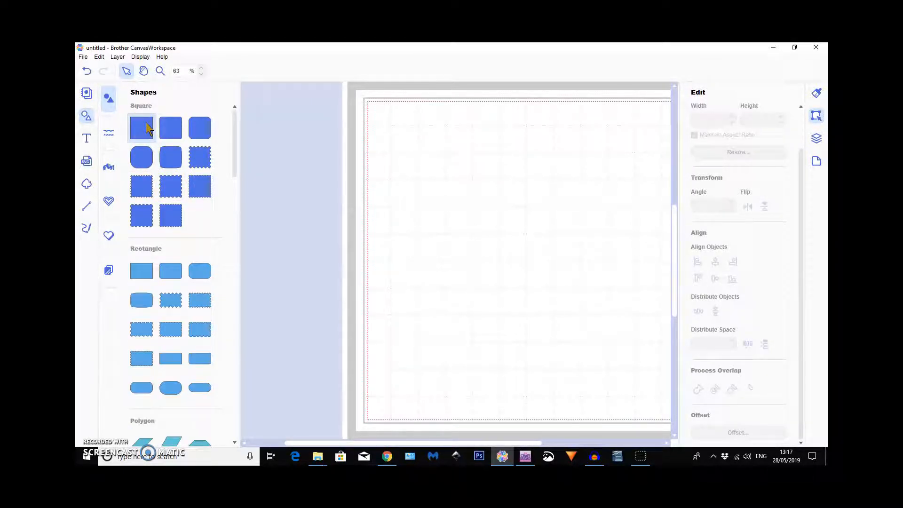
left_click(86, 116)
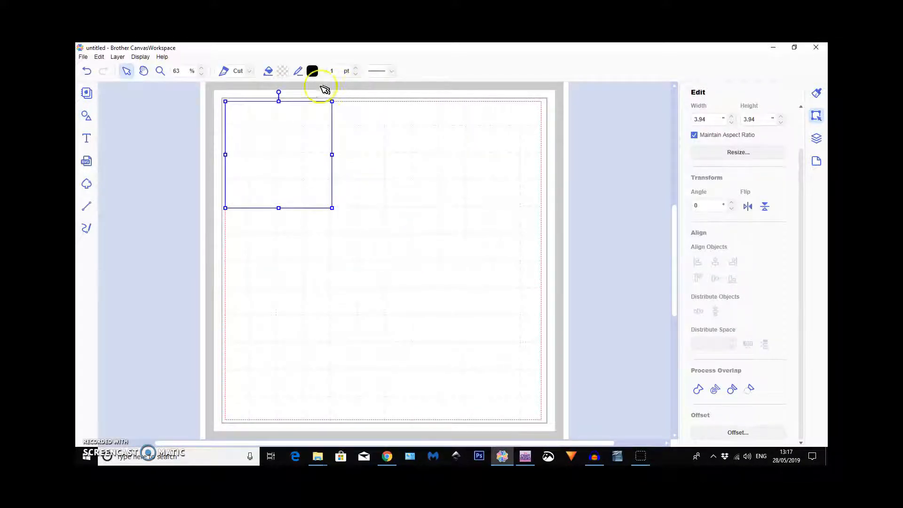
Add the text DAD in the Addicar Bold font near the middle of the mat and select it.
left_click(87, 141)
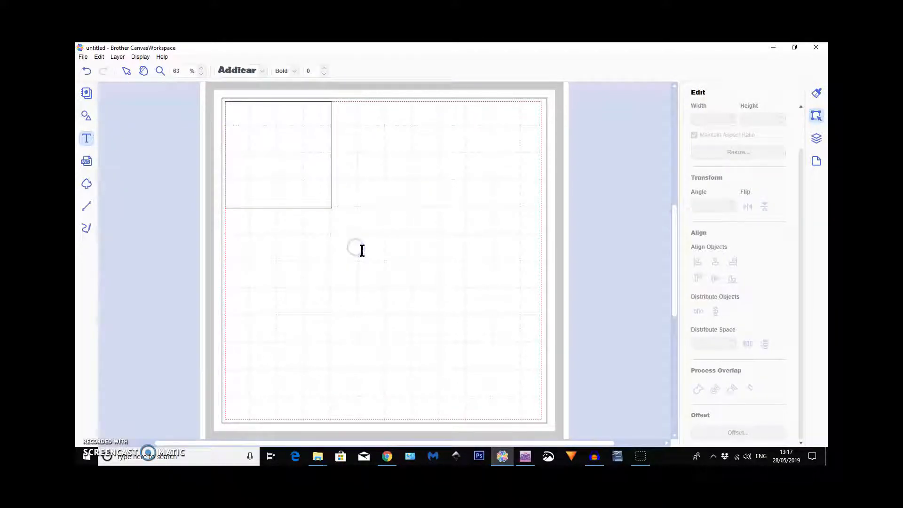
left_click(439, 229)
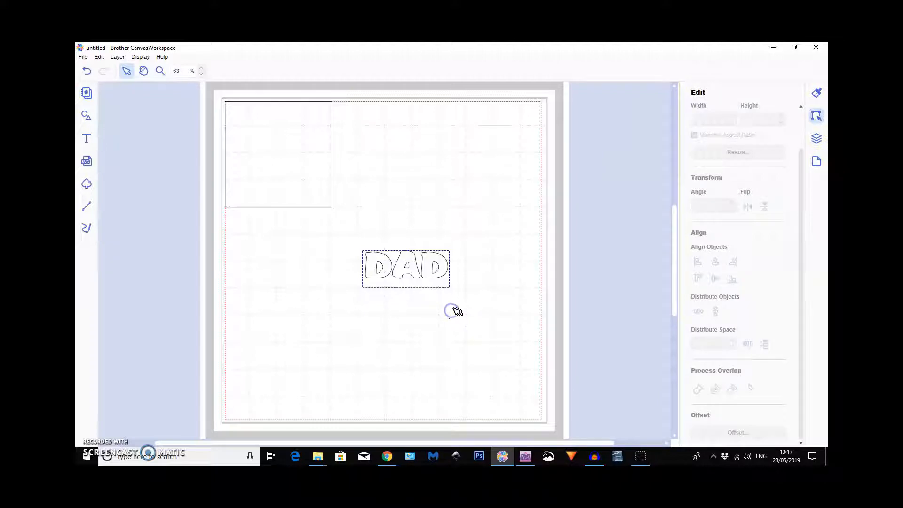
left_click(415, 321)
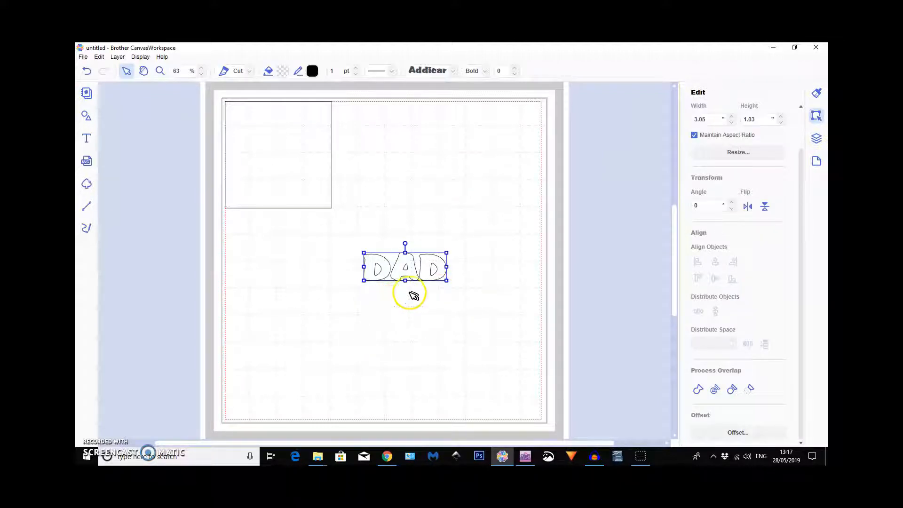
Create a 0.04" outward offset line around the outer edge of the DAD text and move it directly below the text.
left_click(743, 432)
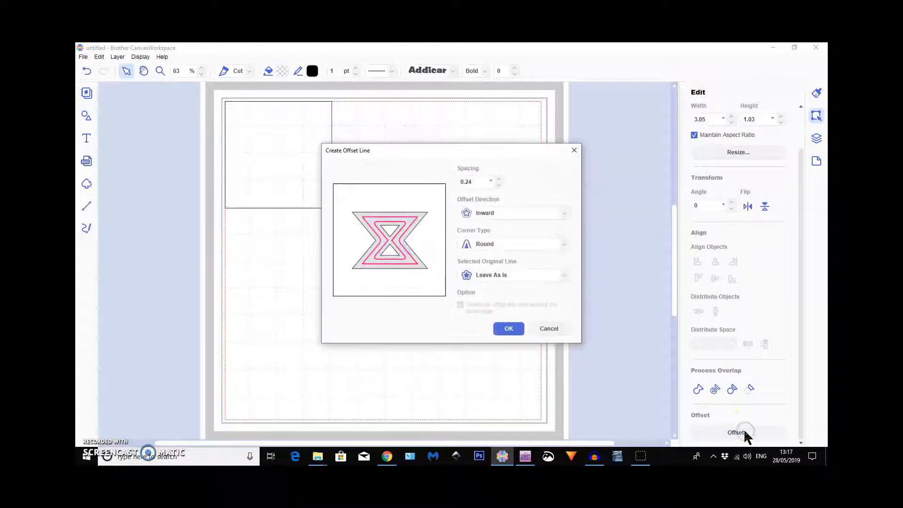
left_click(499, 185)
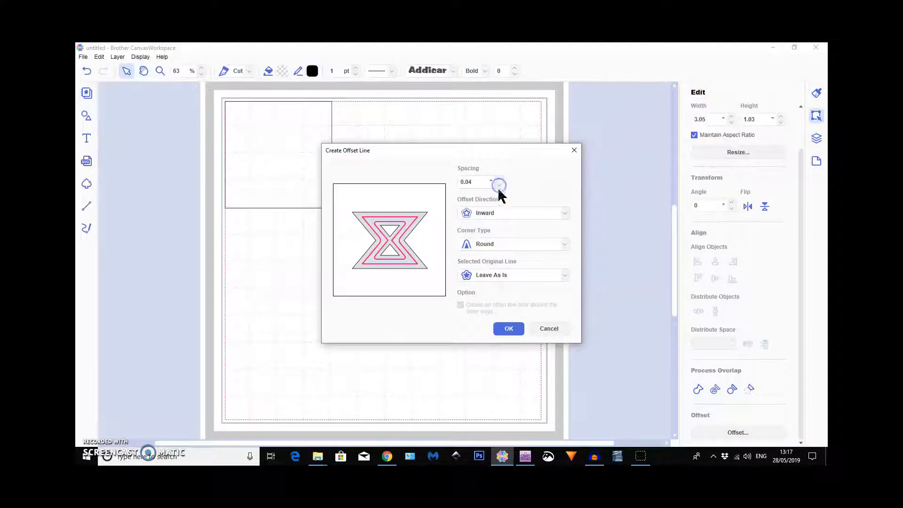
left_click(500, 223)
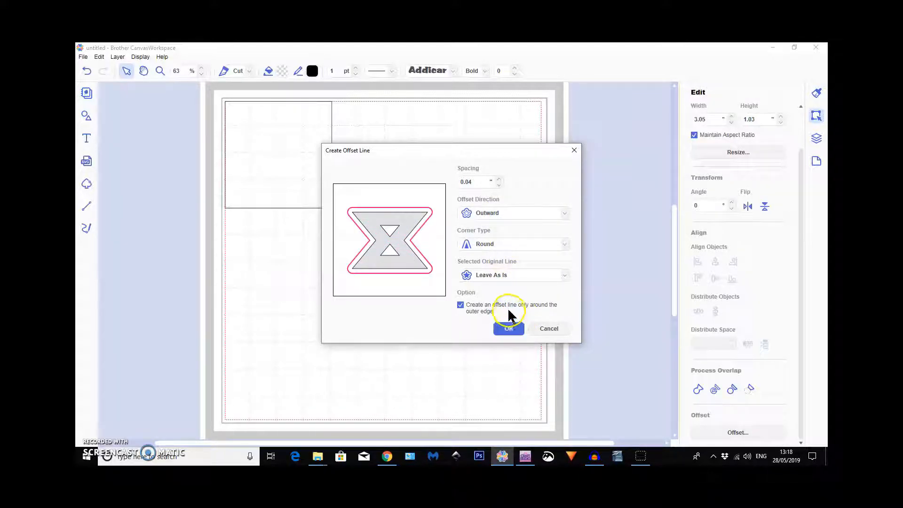
left_click(515, 330)
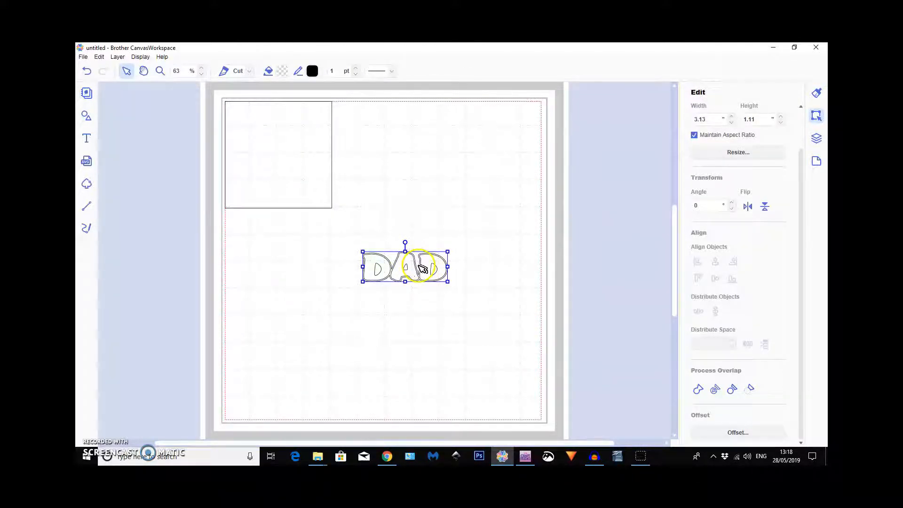
left_click_drag(413, 267, 413, 300)
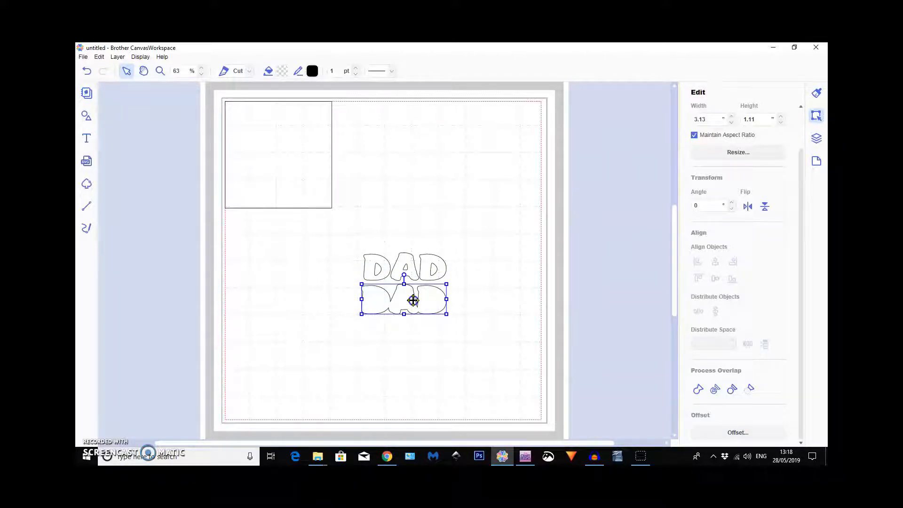
Create a second 0.04" outward offset line from the first DAD outline and place it underneath that outline.
left_click(732, 432)
left_click(509, 328)
left_click(433, 306)
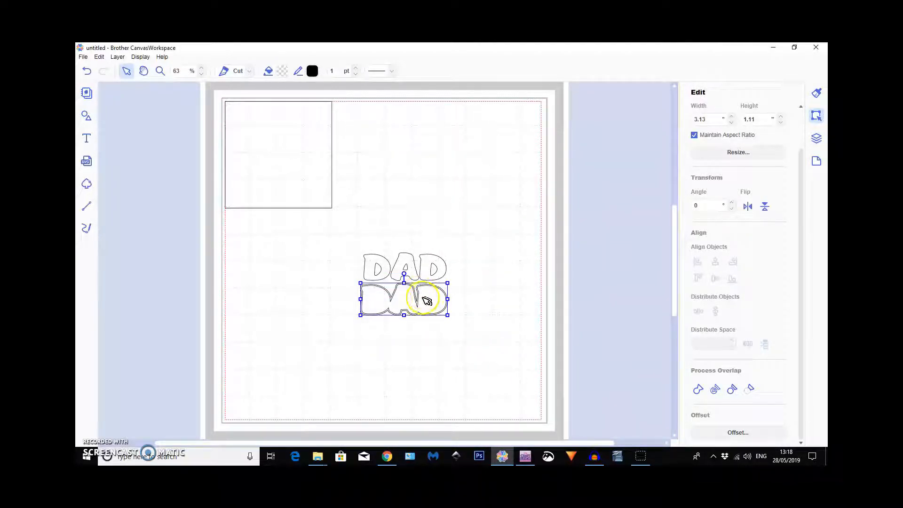
left_click_drag(413, 302, 412, 342)
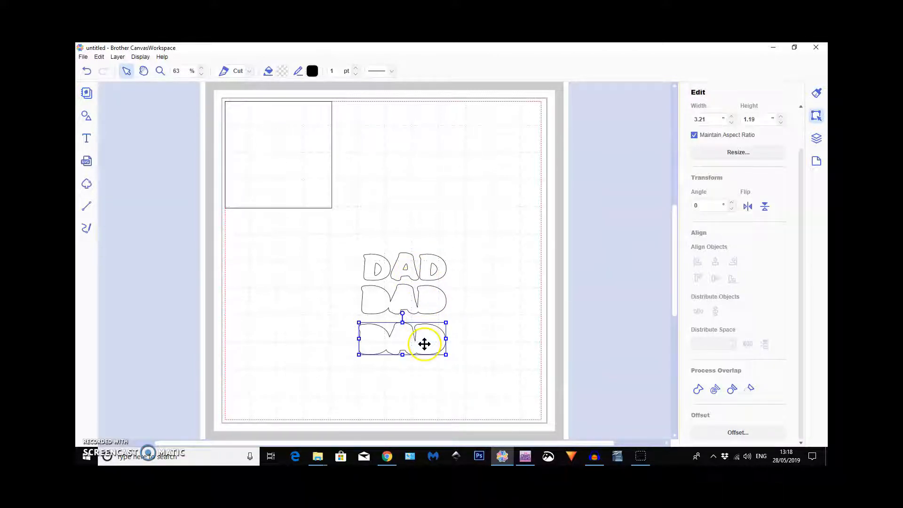
Create a third 0.04" outward offset line from the second DAD outline and move it above the original text.
left_click(735, 434)
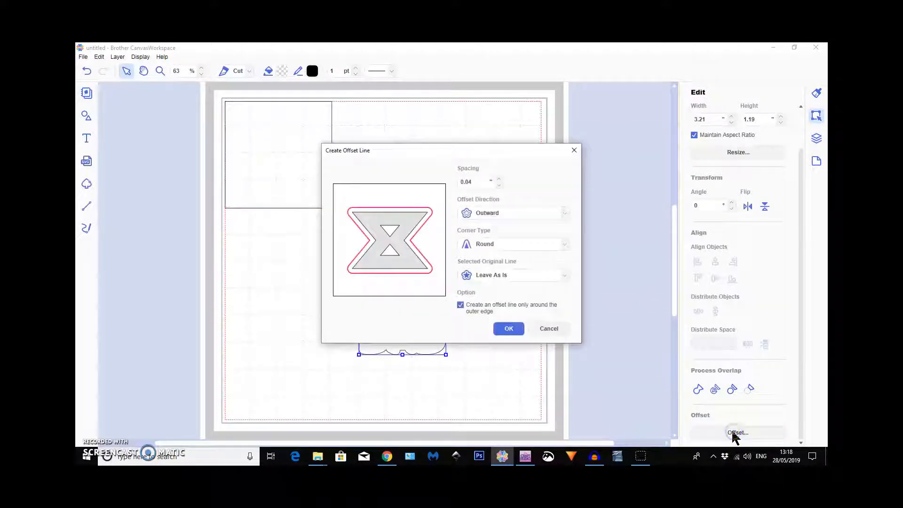
left_click(514, 327)
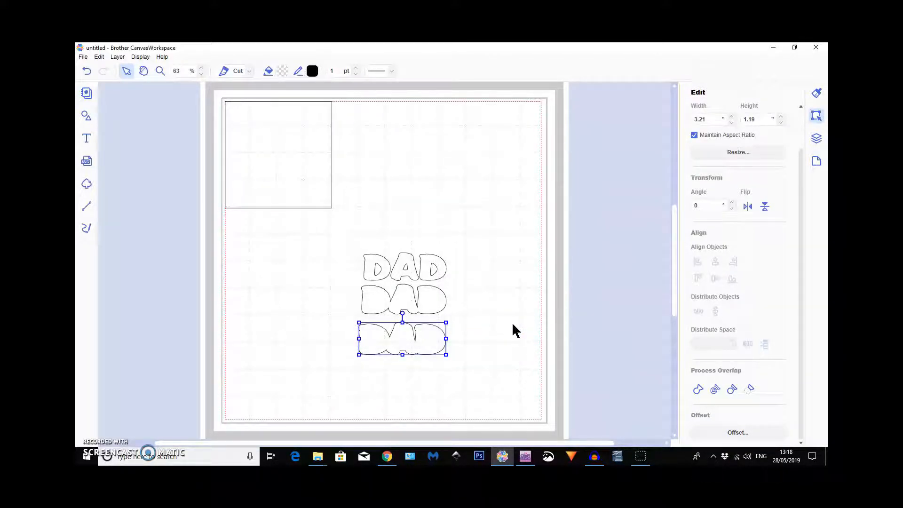
left_click_drag(430, 329, 426, 158)
Centre the DAD text and its two smaller outlines on each other both ways, and move the stack to the mat's right edge.
left_click(455, 375)
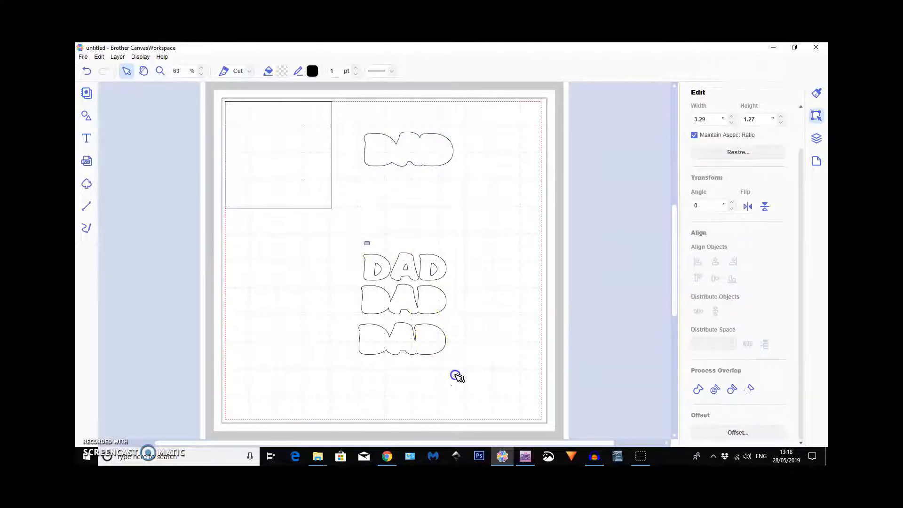
left_click_drag(494, 358, 492, 357)
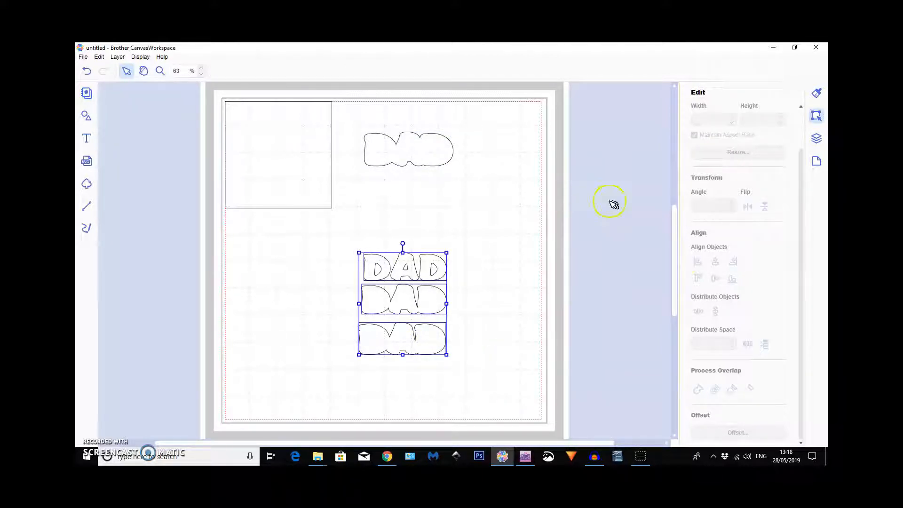
left_click(715, 262)
left_click(715, 279)
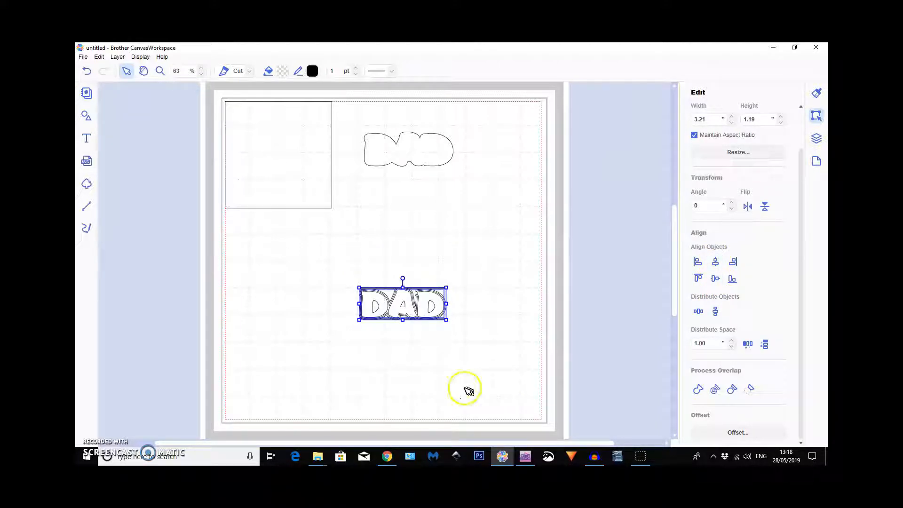
left_click_drag(385, 308, 509, 182)
Move the square to the lower middle of the mat and place the largest DAD outline over its top edge.
left_click(260, 168)
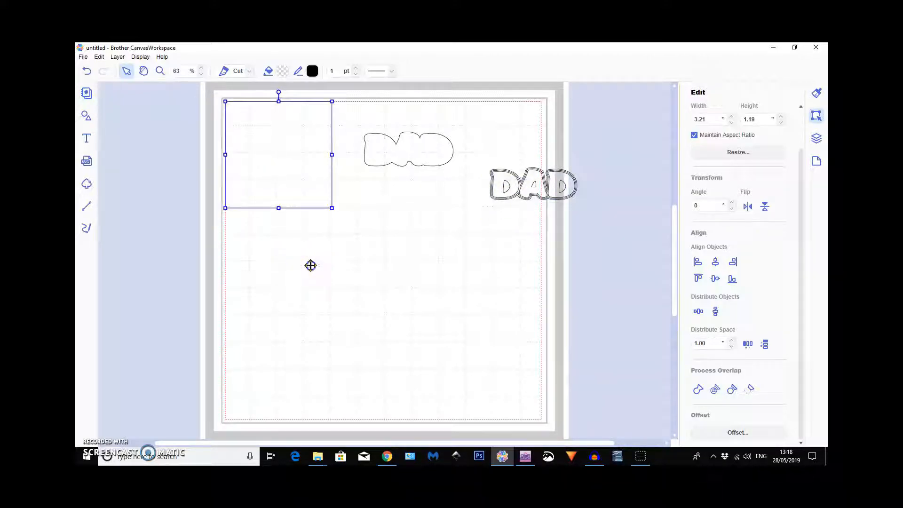
left_click_drag(339, 286, 366, 304)
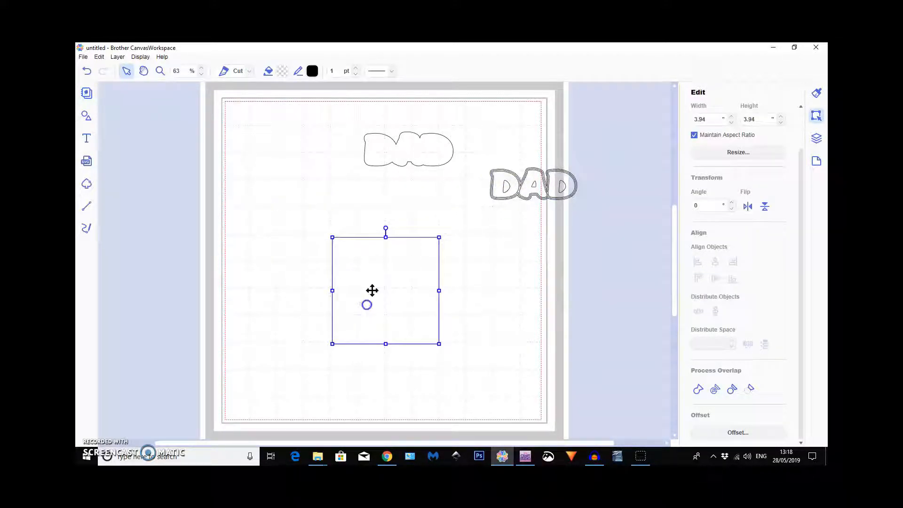
left_click_drag(403, 168, 367, 228)
Set the square's width to 5.75" with its aspect ratio maintained.
left_click(392, 296)
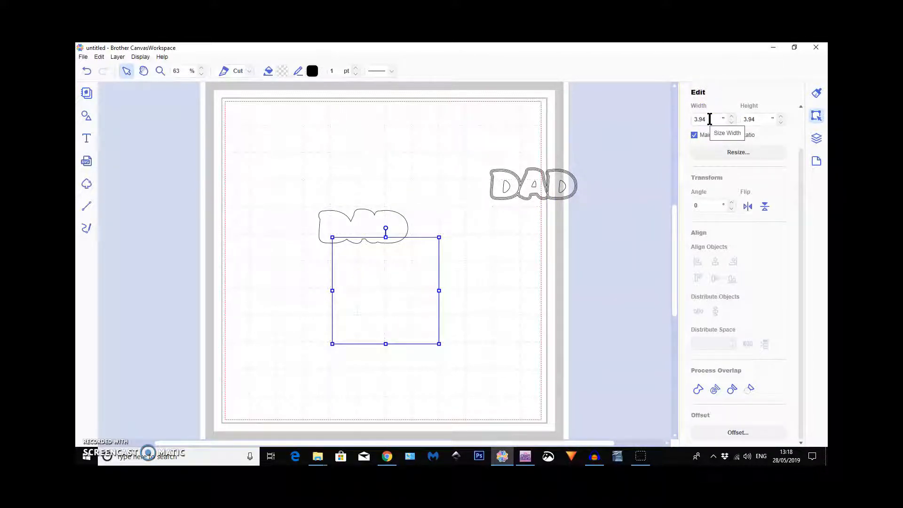
left_click(710, 119)
left_click(455, 288)
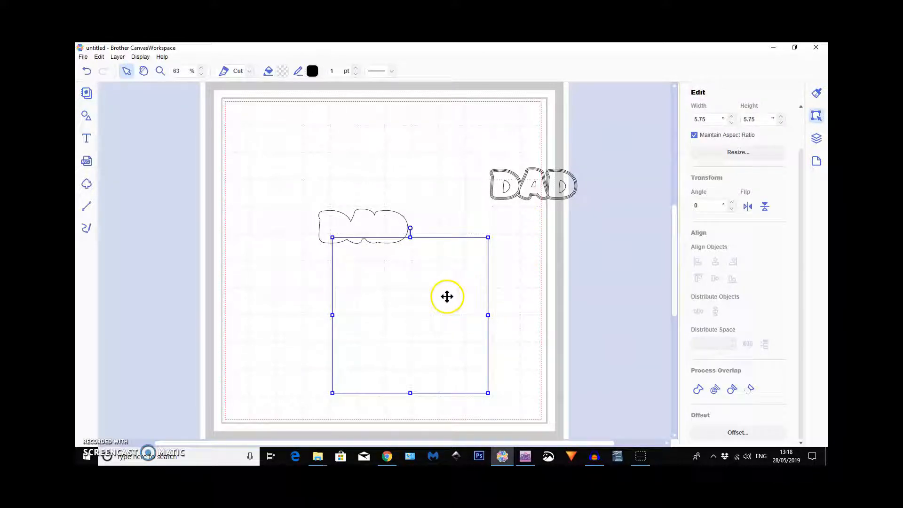
Move the largest DAD outline off the square and onto the stacked DAD shapes at the mat's right edge.
left_click(364, 217)
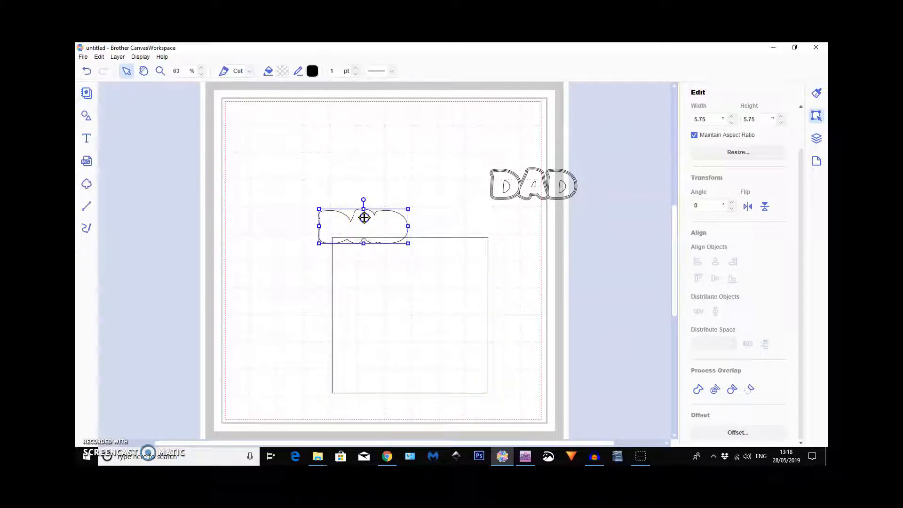
mouse_move(373, 192)
left_mouse_down()
mouse_move(381, 177)
mouse_move(378, 207)
left_mouse_up()
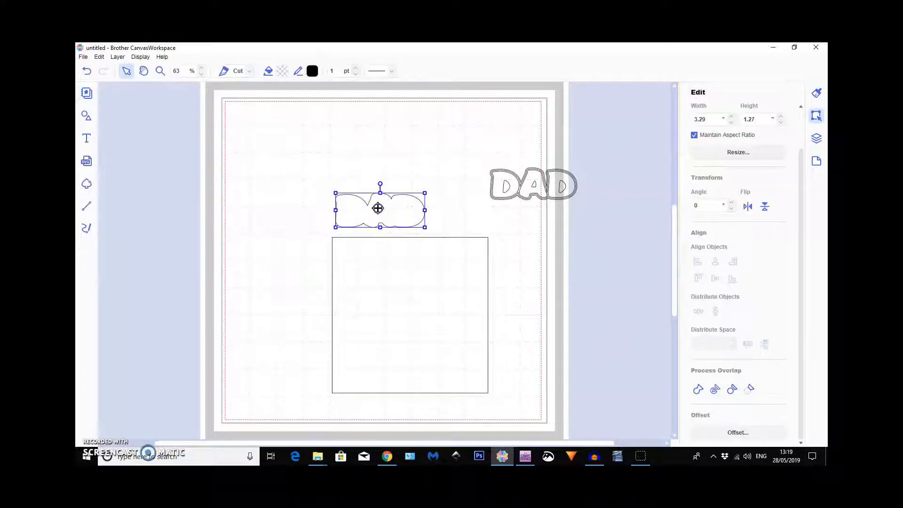
left_click(538, 183)
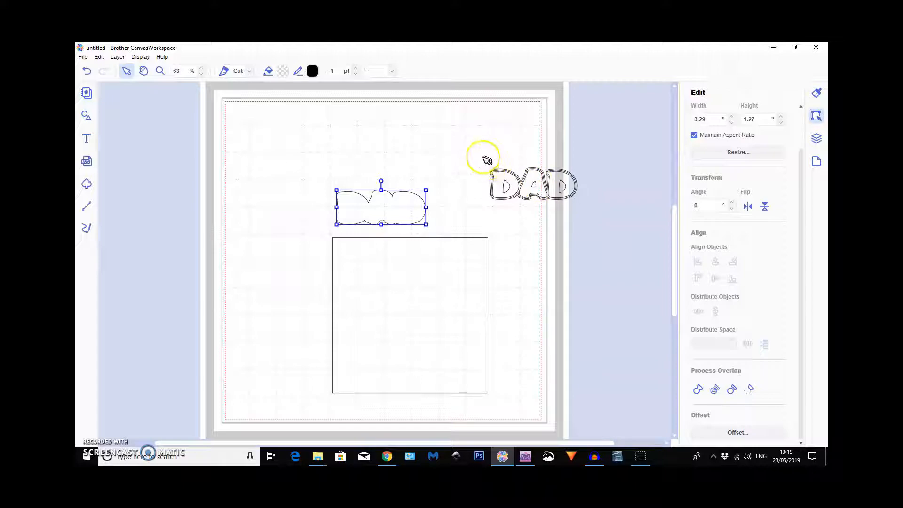
left_click_drag(379, 209, 538, 179)
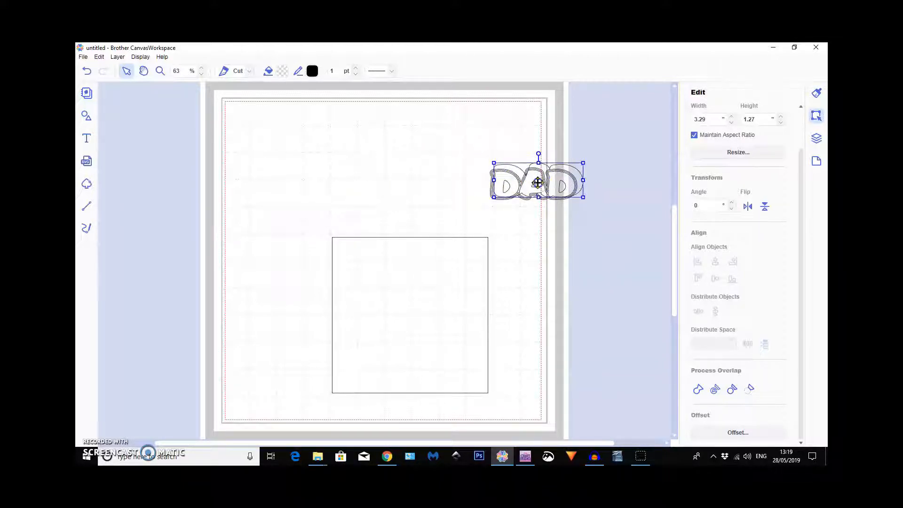
Select all the stacked DAD shapes and centre them on each other horizontally and vertically.
left_click(572, 147)
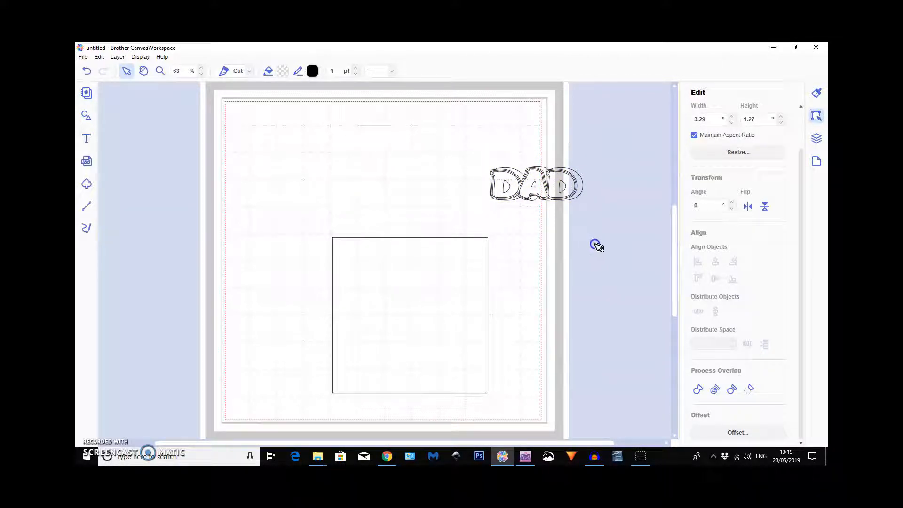
left_click_drag(602, 248, 602, 248)
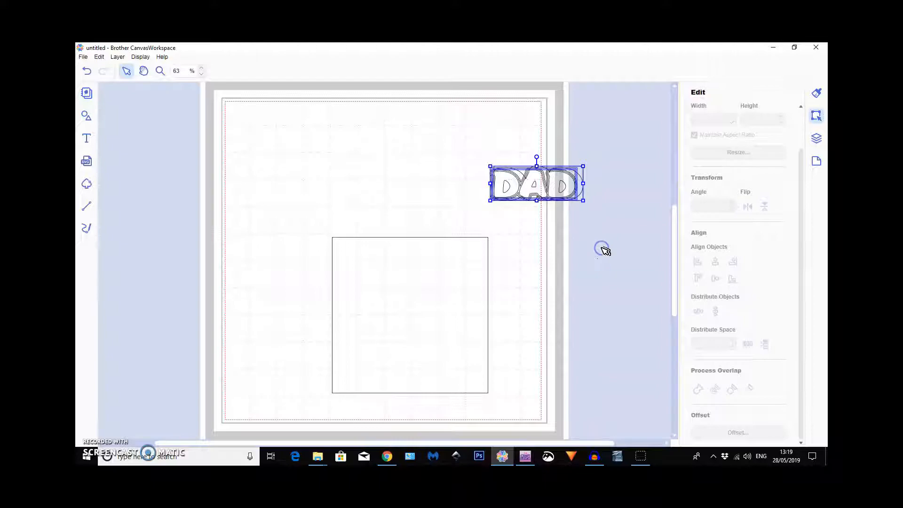
left_click(715, 262)
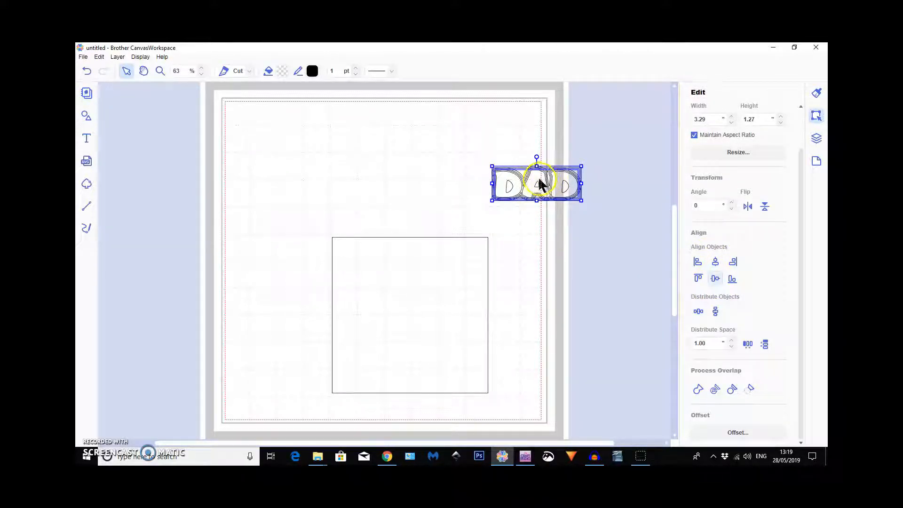
Move the aligned DAD stack onto the square's top edge and scale it proportionally to a width of 5.75".
left_click_drag(538, 182, 487, 170)
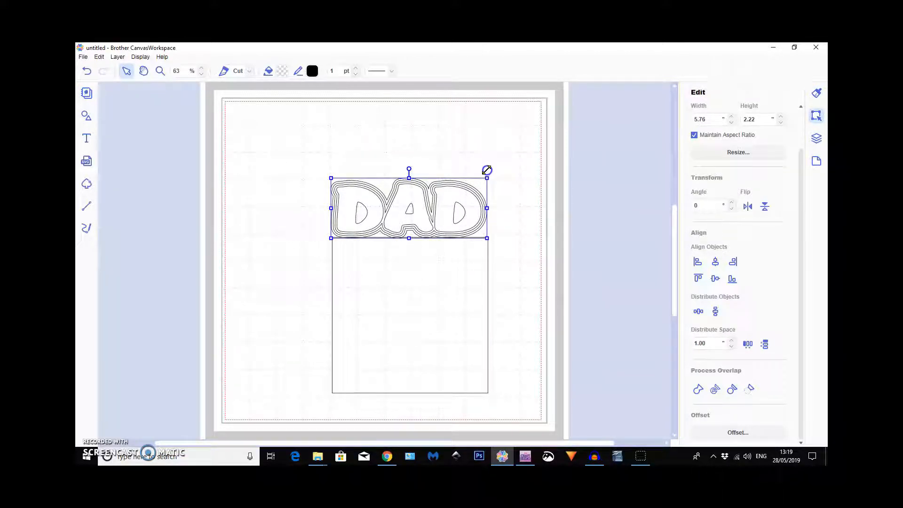
left_click_drag(486, 170, 486, 171)
left_click(707, 118)
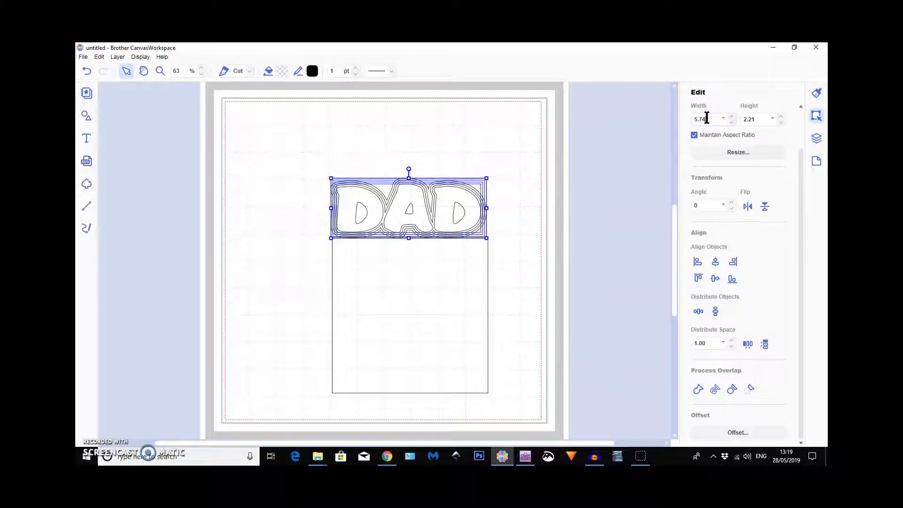
key("Return")
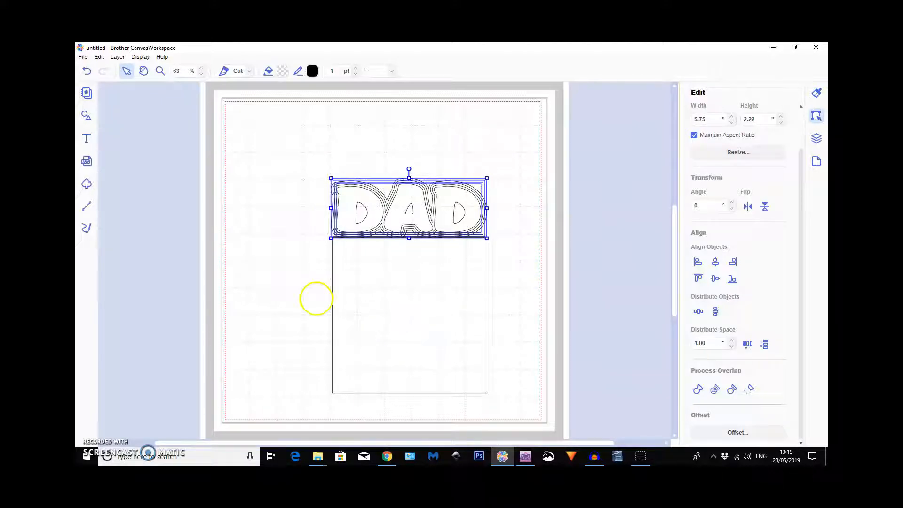
left_click(288, 239)
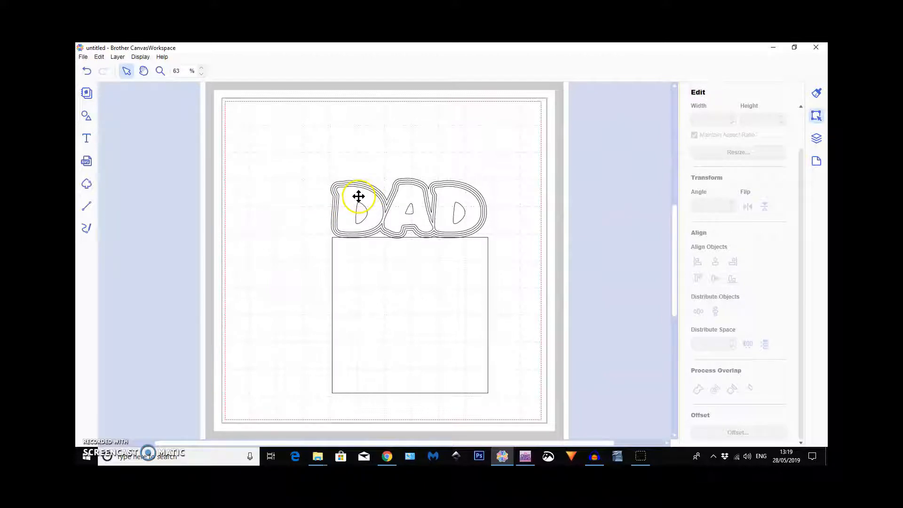
Move the largest DAD outline down onto the square, and move the remaining DAD stack to the mat's upper-right corner.
left_click_drag(358, 198, 403, 282)
left_click(499, 195)
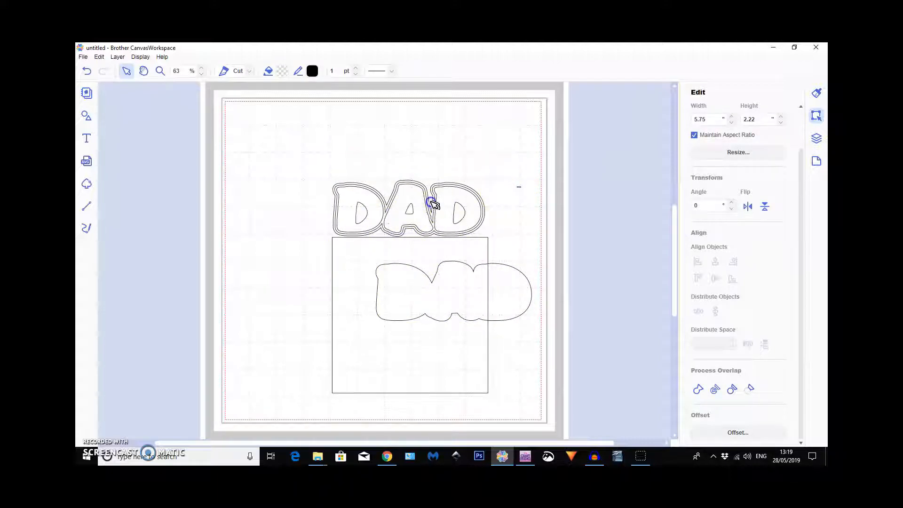
left_click(433, 204)
left_click_drag(395, 209, 573, 124)
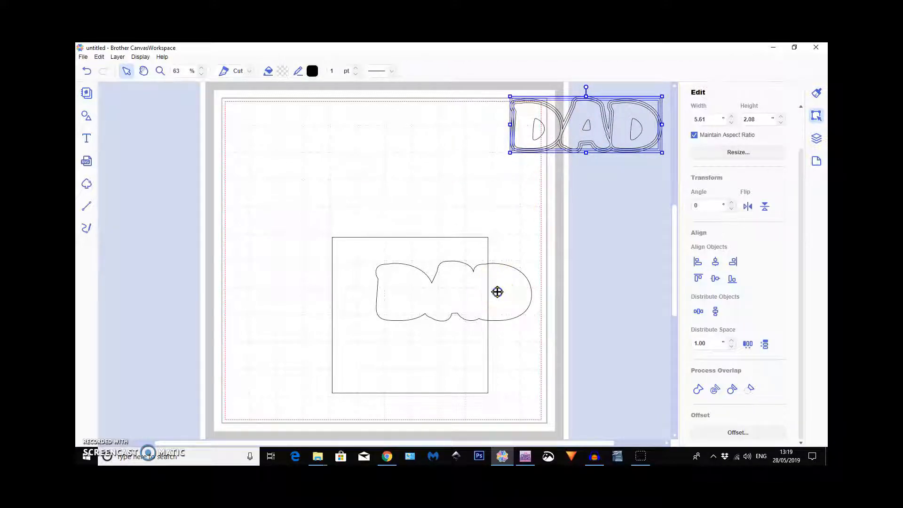
Place the largest DAD outline slightly overlapping the square's top edge and centre the two horizontally.
left_click_drag(498, 296, 458, 216)
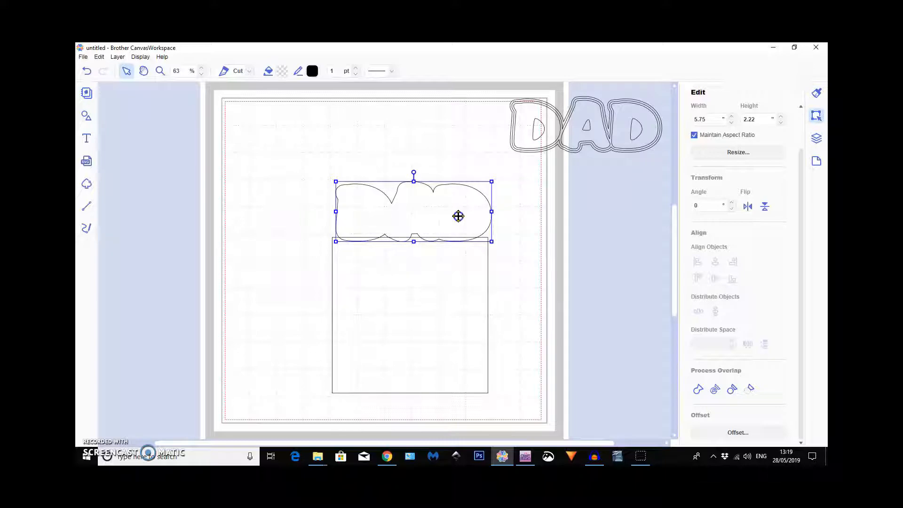
left_click_drag(337, 158, 344, 171)
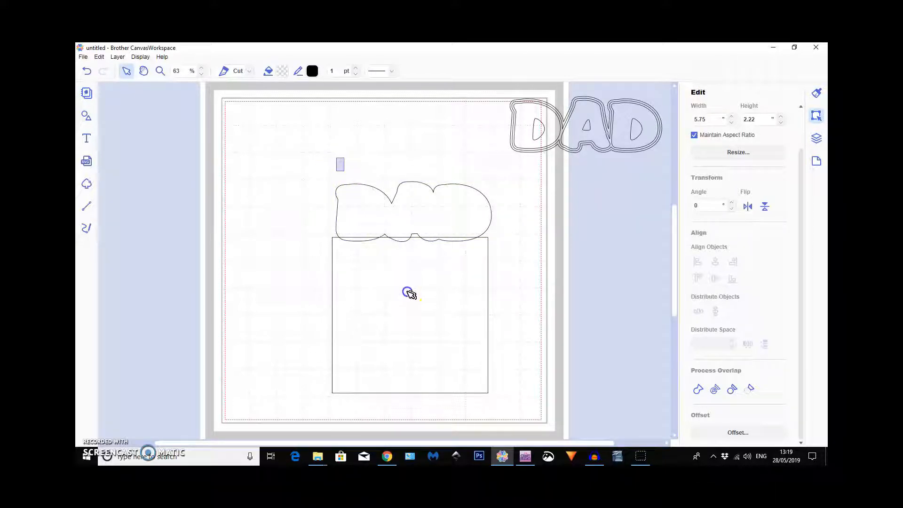
left_click_drag(416, 304, 416, 304)
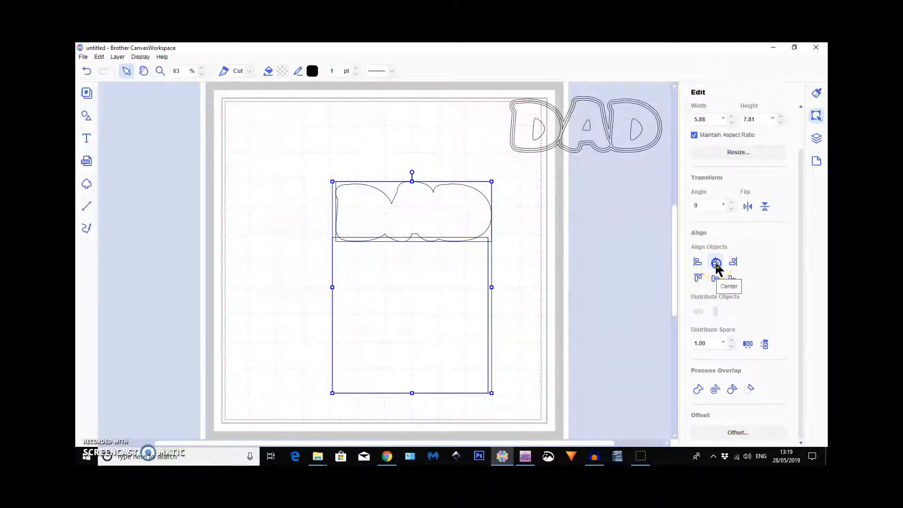
left_click(716, 261)
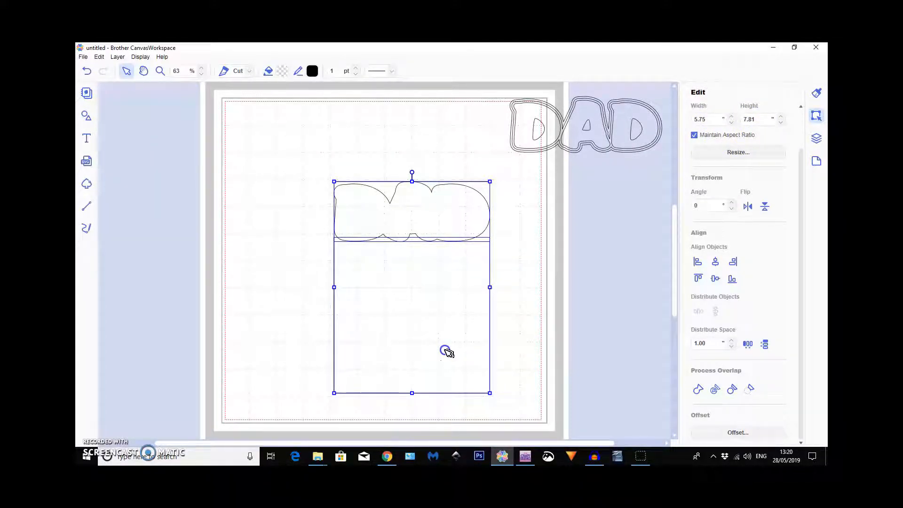
Shorten the square from its bottom edge to a height of 3.69", checking the combined height with the DAD outline.
left_click(502, 371)
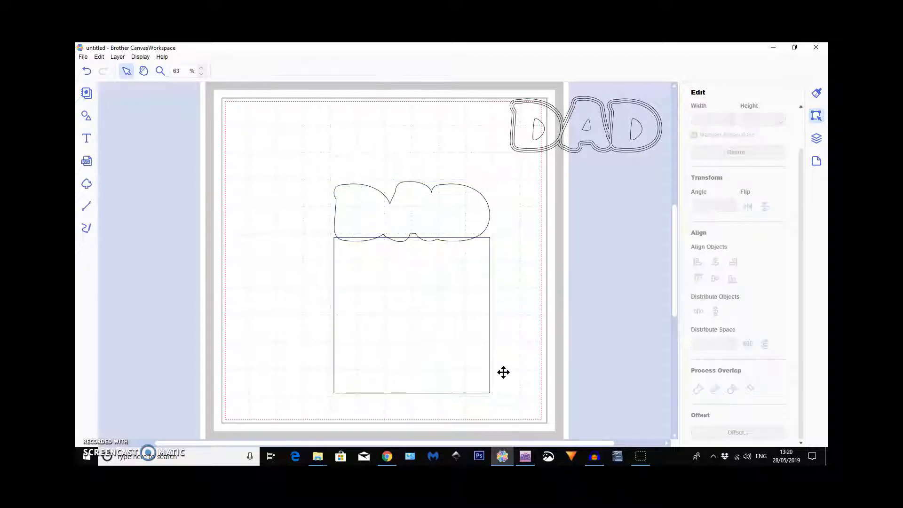
left_click(413, 394)
left_click_drag(412, 393, 409, 340)
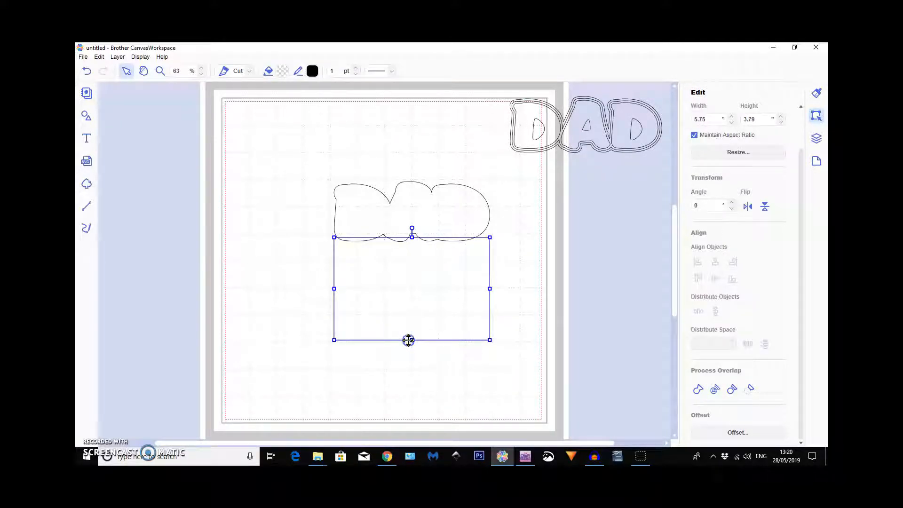
left_click(298, 155)
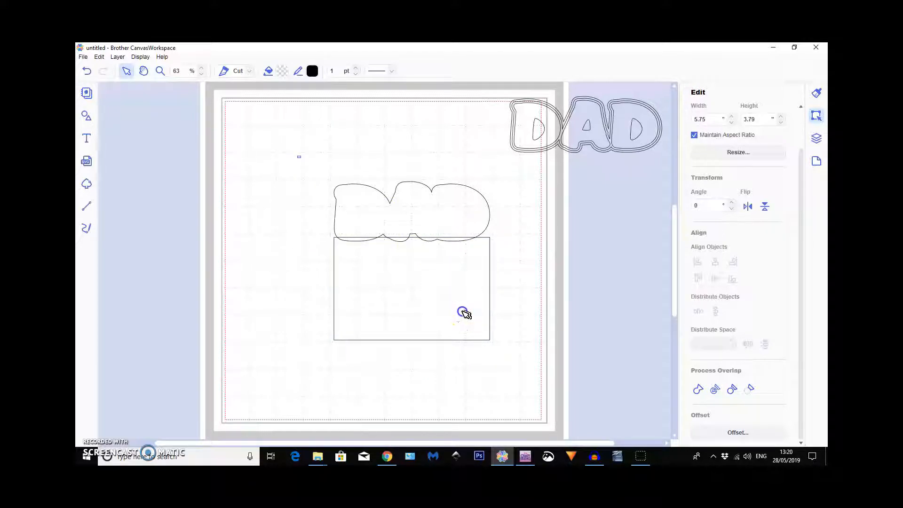
left_click(473, 329)
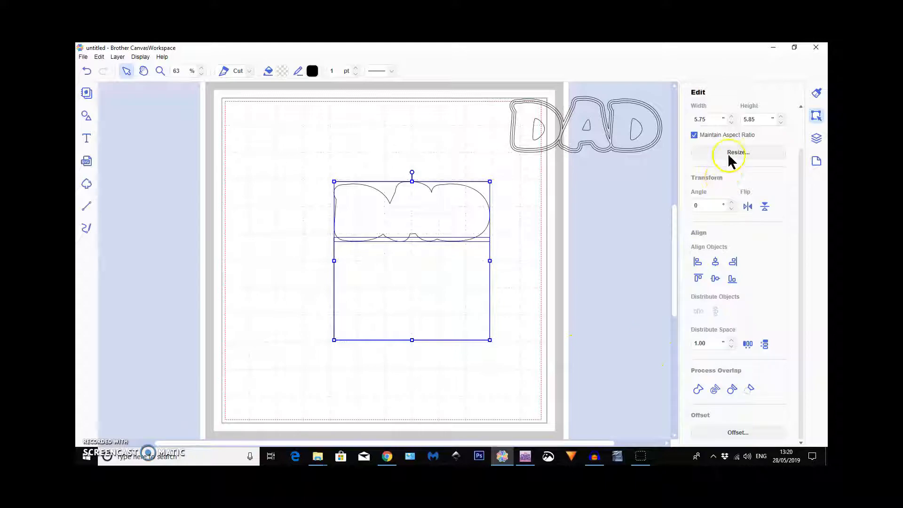
left_click(454, 365)
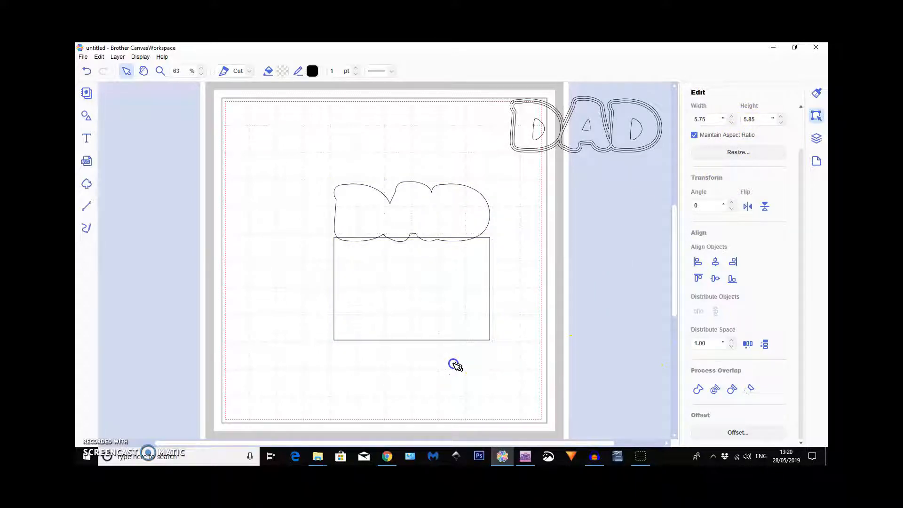
left_click(412, 340)
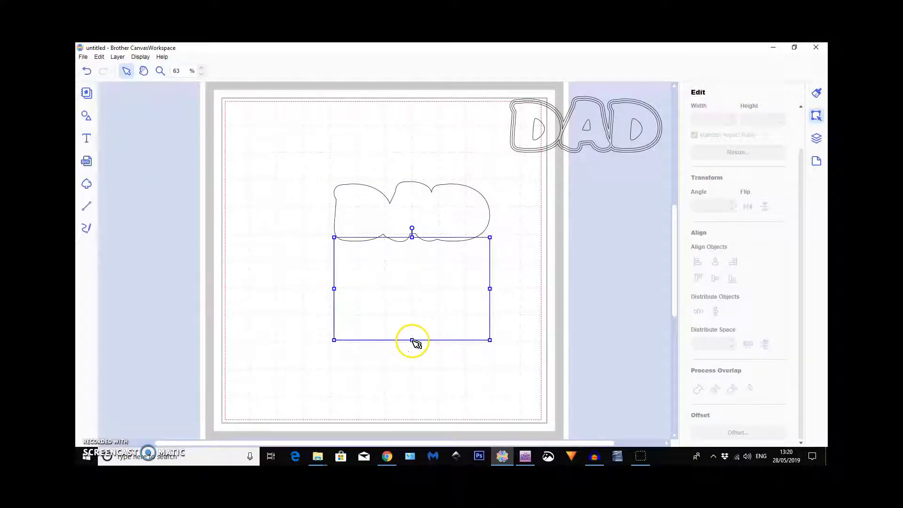
left_click_drag(413, 340, 413, 337)
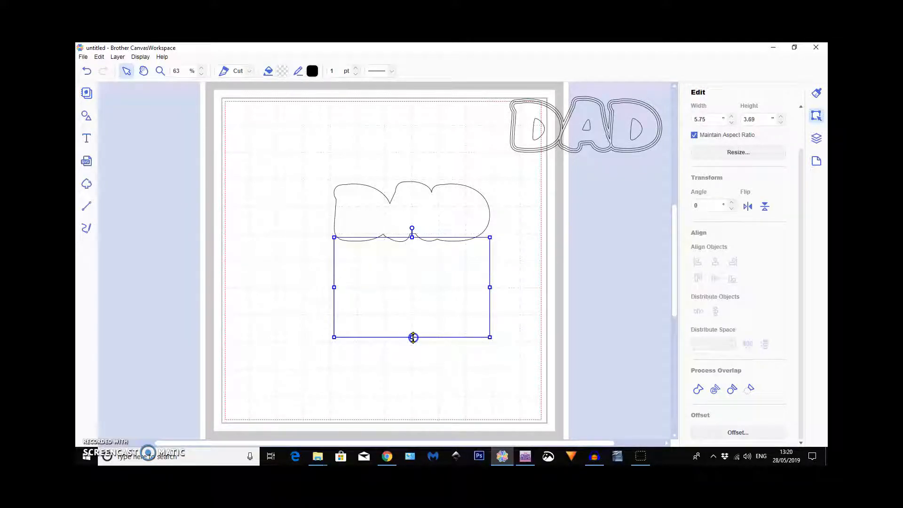
Select the DAD outline and the shortened base together and weld them into one card shape.
left_click(318, 158)
key("ctrl+a")
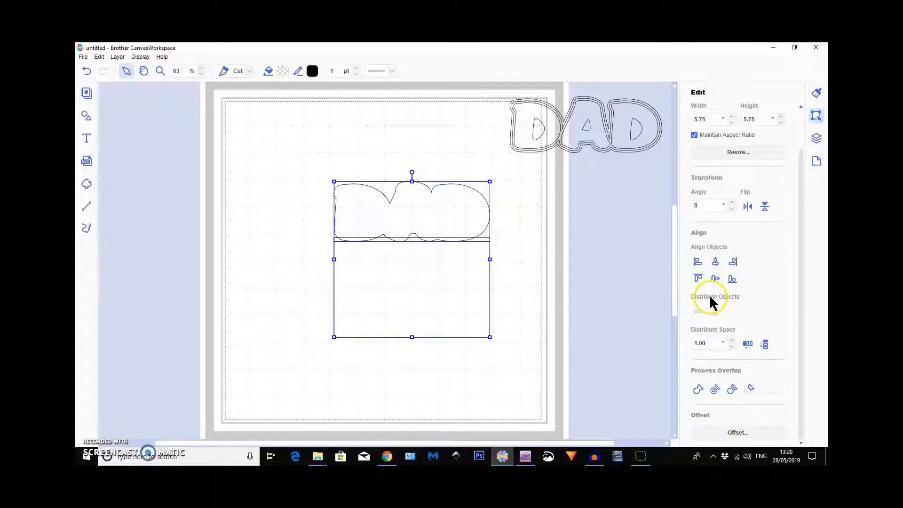
left_click(699, 390)
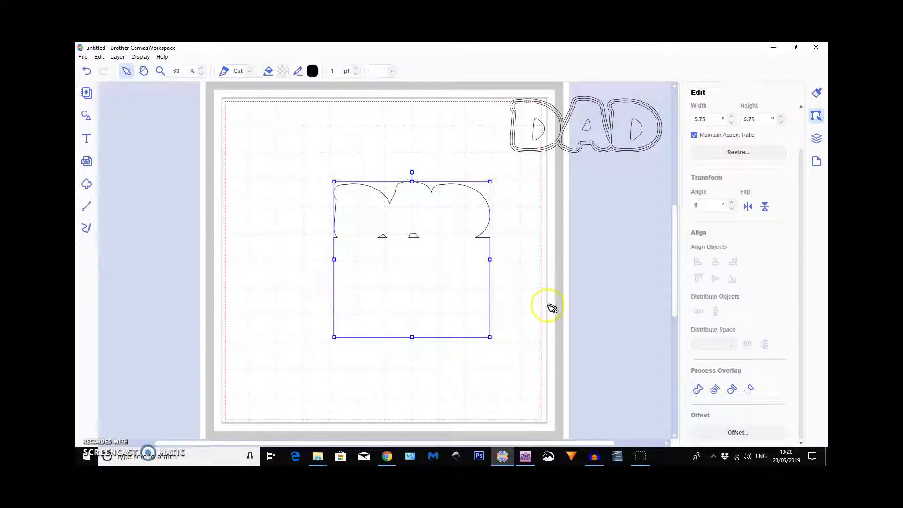
Duplicate the welded card shape and flip the copy vertically.
left_click(121, 56)
left_click(132, 67)
key("ctrl+v")
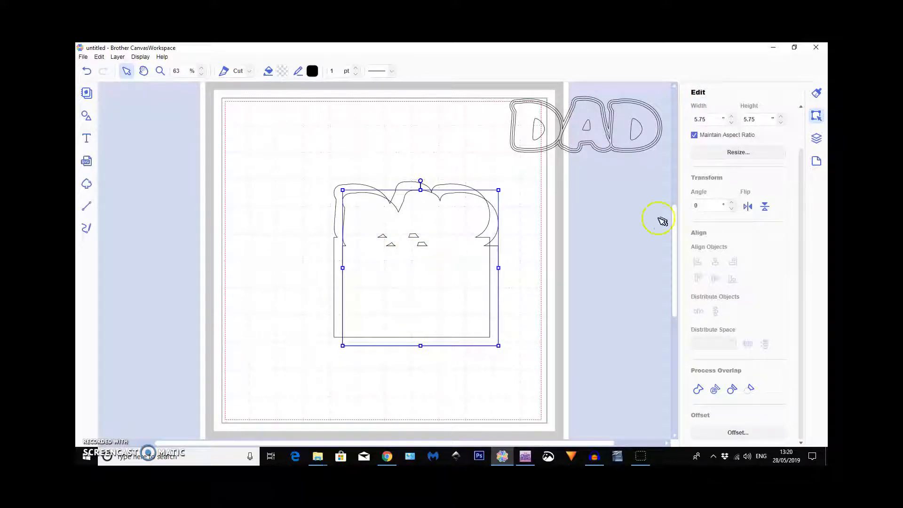
left_click(765, 207)
Place the flipped copy above the original with their DAD edges slightly overlapping, and centre the two horizontally.
left_click_drag(410, 315, 345, 196)
left_click_drag(391, 285, 375, 316)
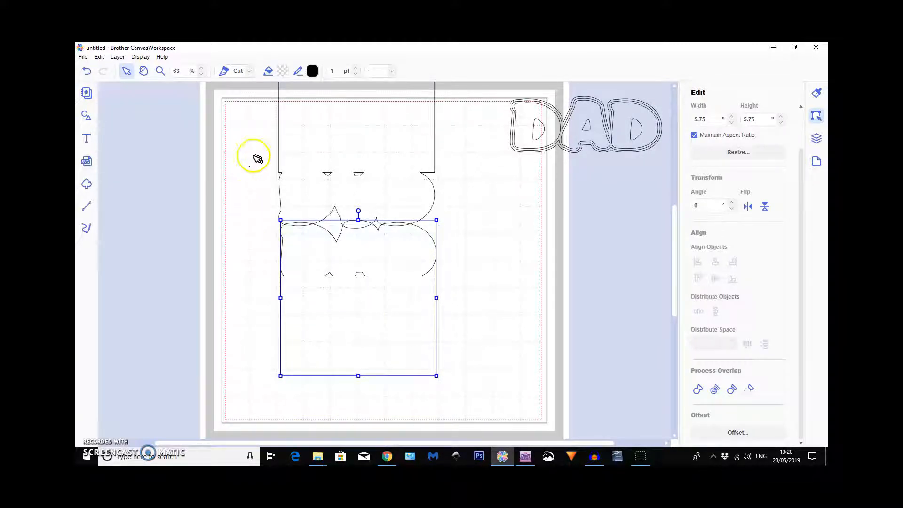
left_click_drag(261, 141, 383, 309)
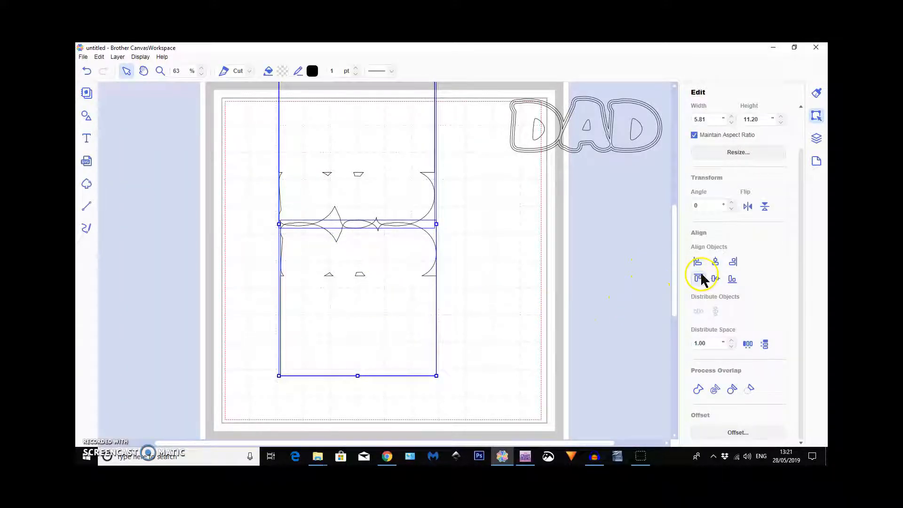
left_click(713, 263)
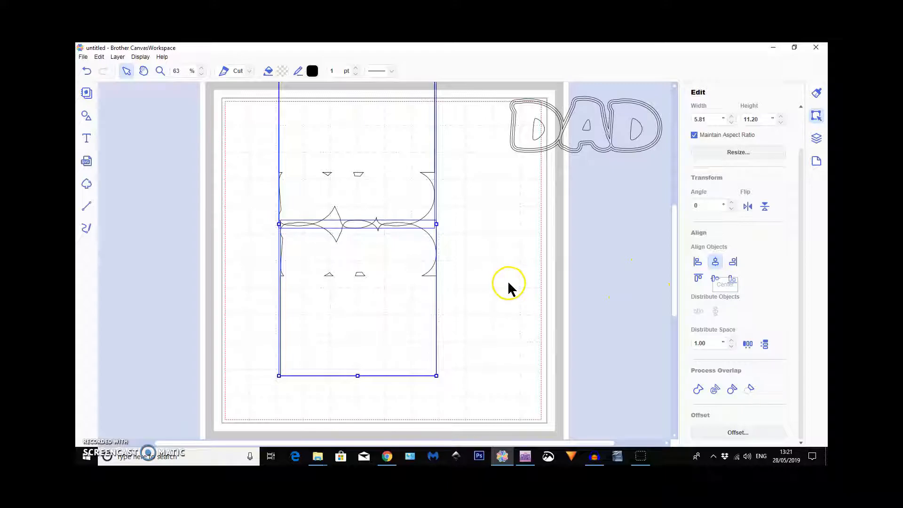
Weld the two card halves into one folding card and move it fully inside the mat's left side.
left_click(698, 390)
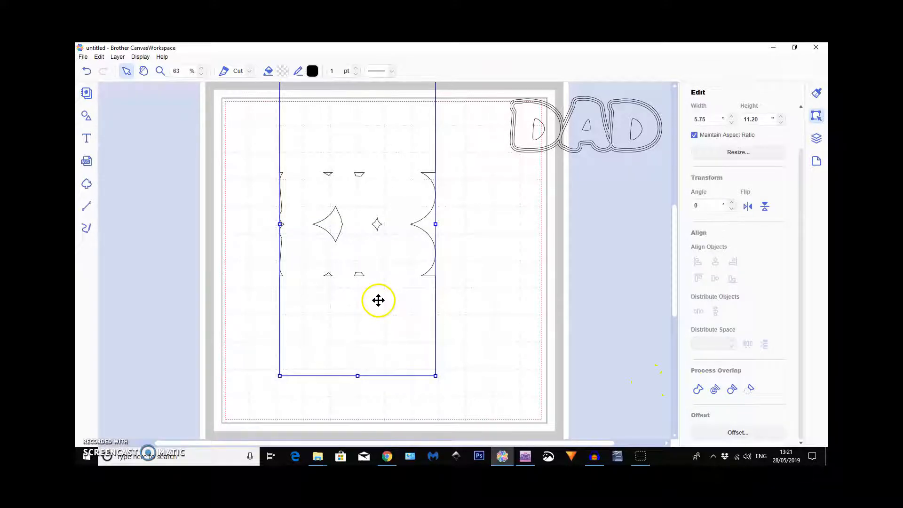
left_click_drag(391, 171, 343, 213)
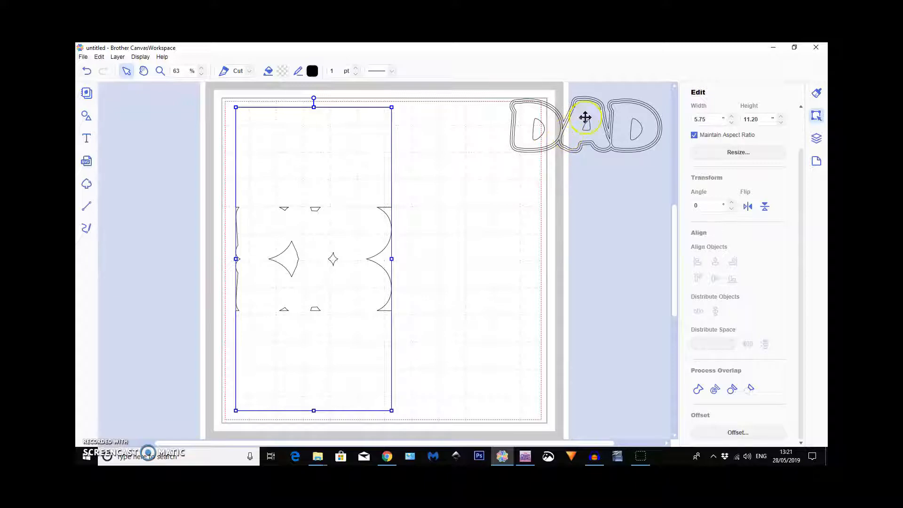
Move the remaining DAD stack onto the matching DAD outline on the card's lower half.
left_click(647, 93)
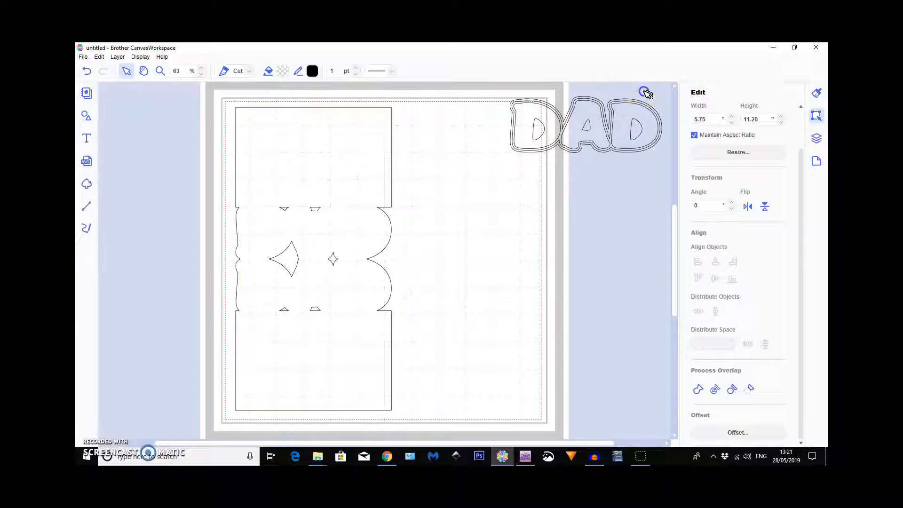
left_click(556, 149)
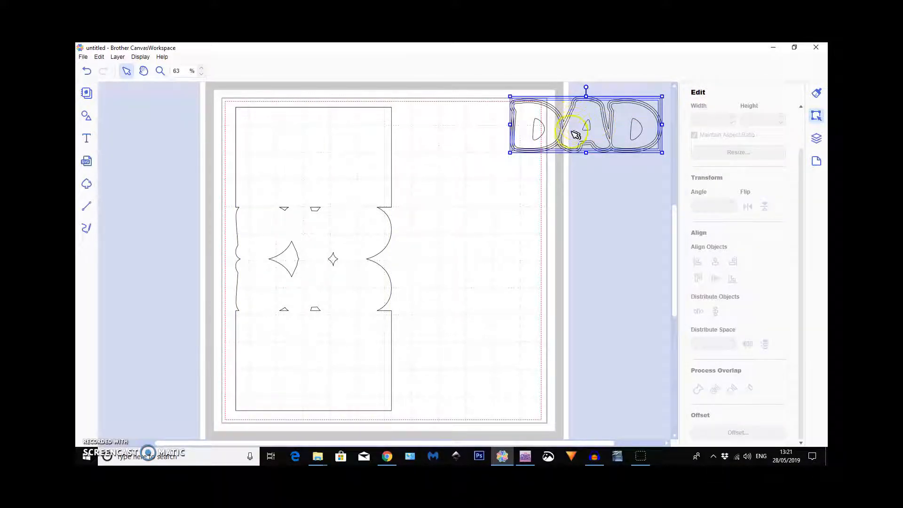
left_click_drag(570, 135, 298, 296)
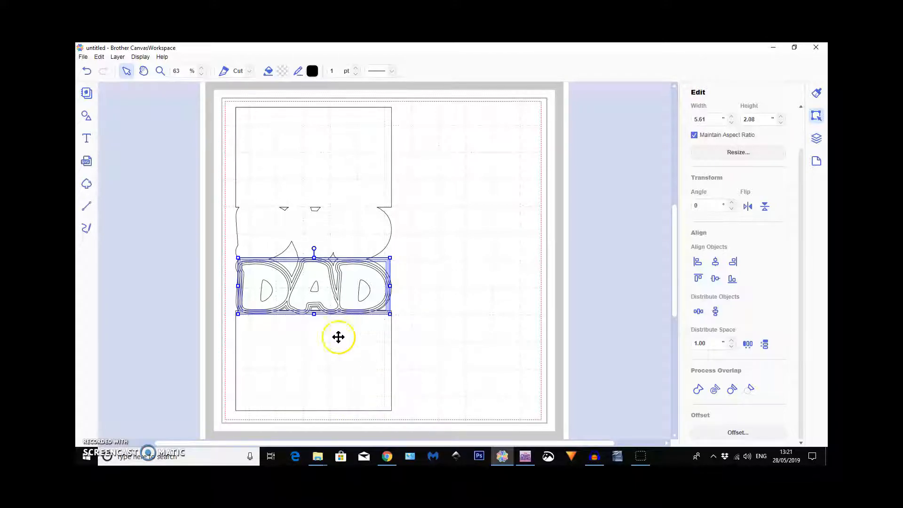
Insert a heavily rounded square, a narrow rounded rectangle, a rounded triangle and a plain circle from the basic shapes.
left_click(85, 117)
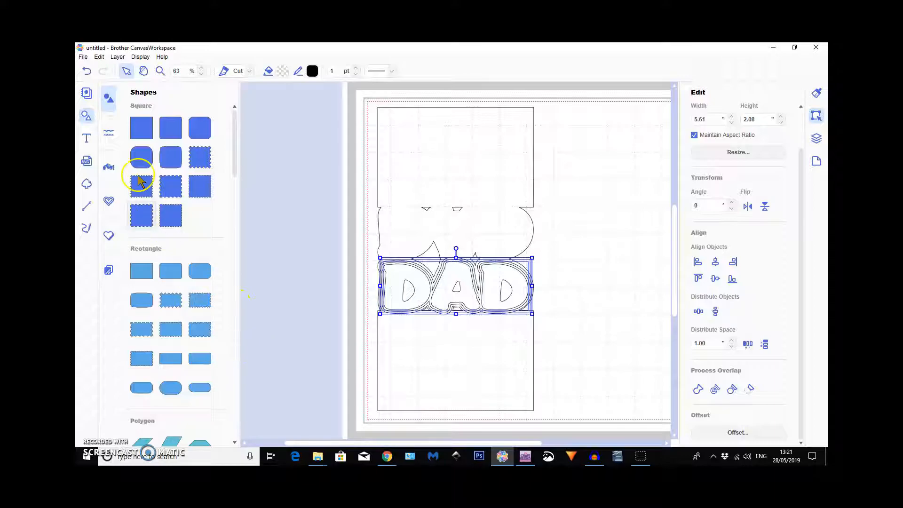
left_click(142, 157)
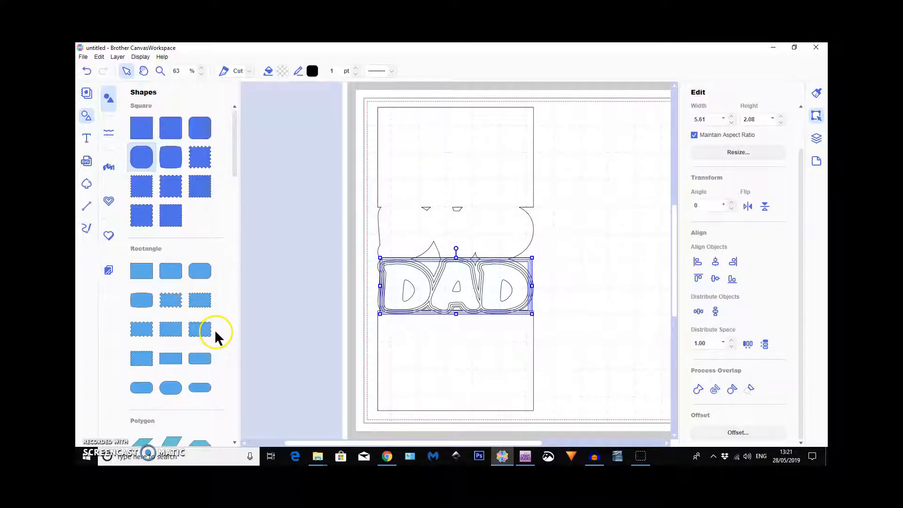
scroll(217, 331, "down", 1)
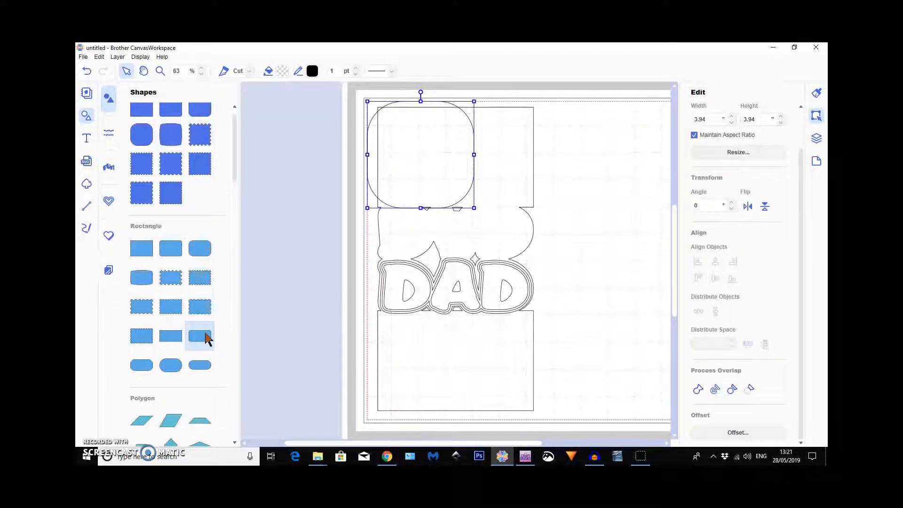
left_click(206, 338)
scroll(205, 338, "down", 10)
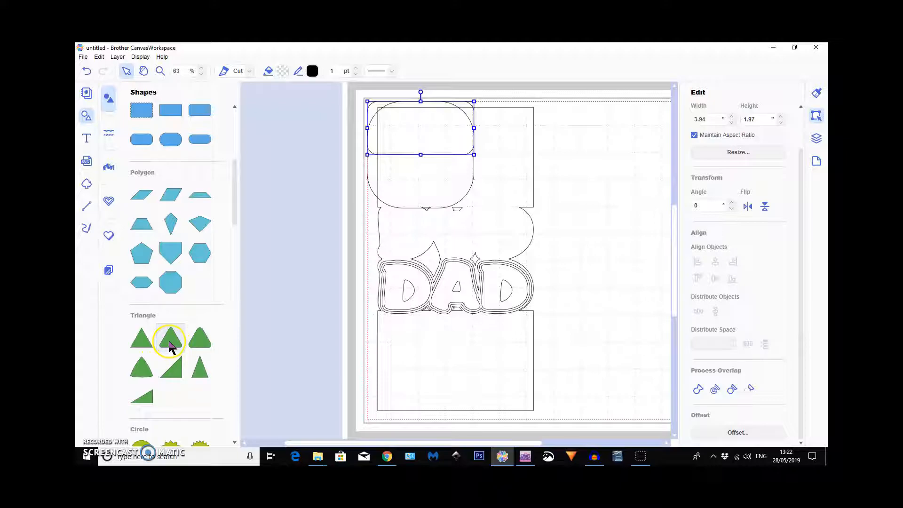
left_click(204, 345)
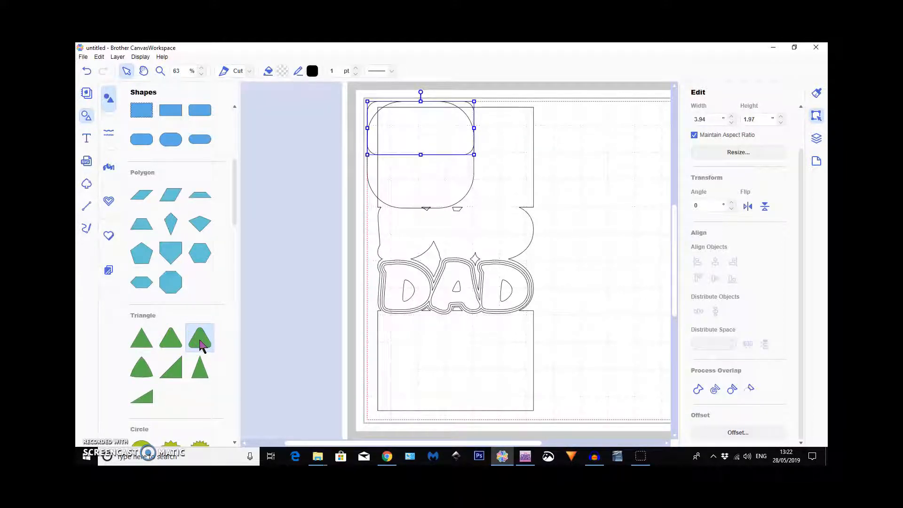
scroll(200, 340, "down", 1)
left_click(145, 426)
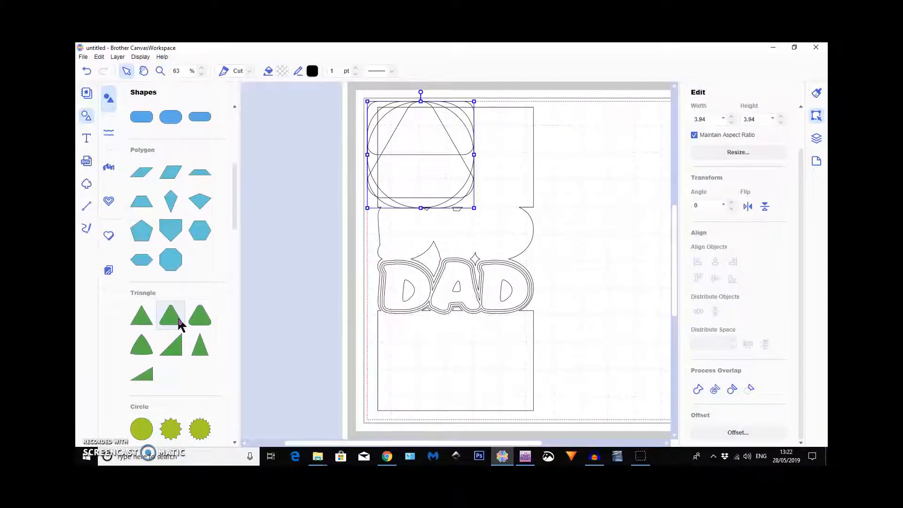
Insert a 3.94 × 2.76" plain rectangle and a 3.94 × 1.97" plain rectangle, and close the shape library.
scroll(181, 324, "up", 4)
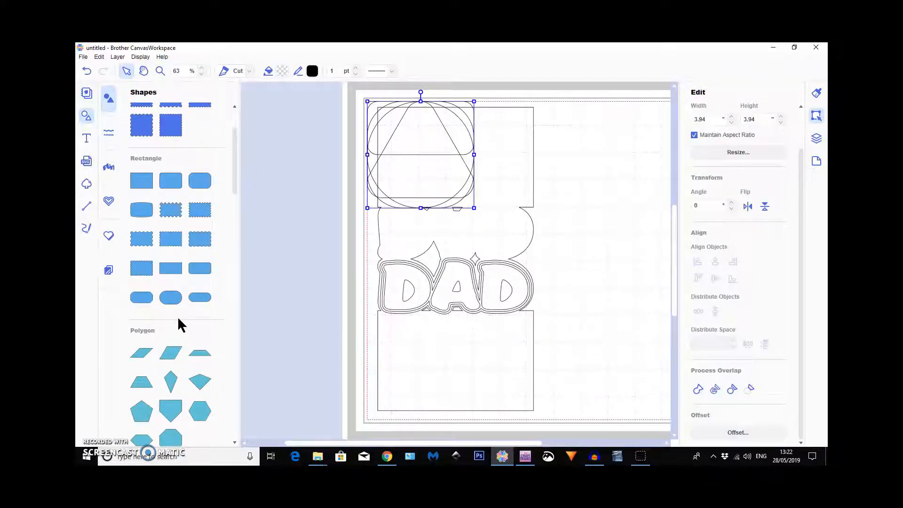
left_click(138, 182)
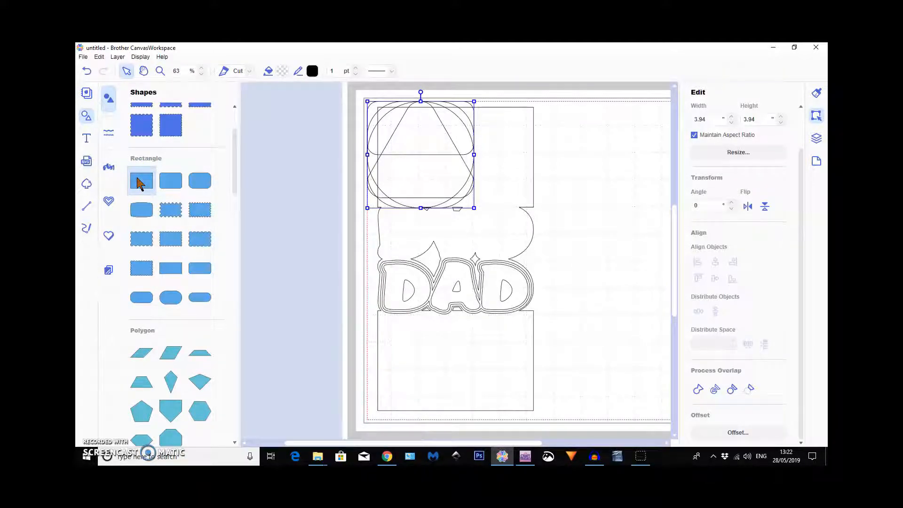
left_click(172, 269)
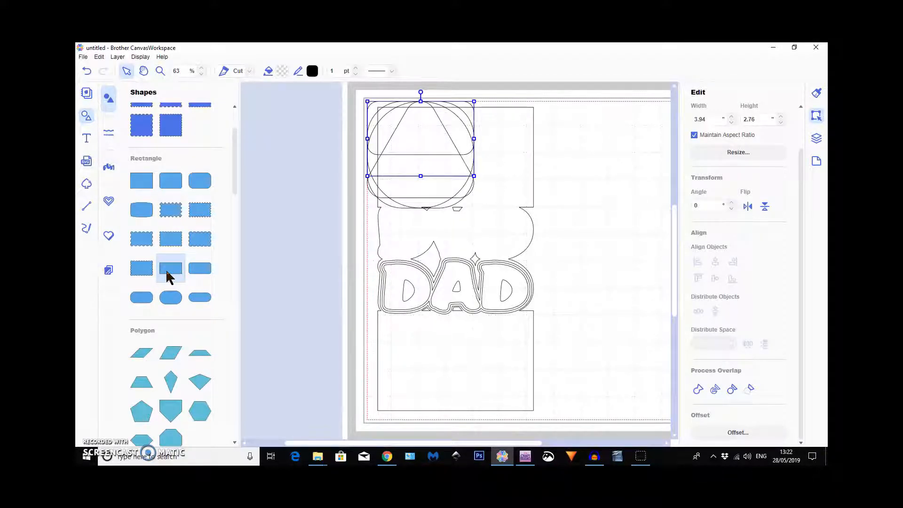
left_click(169, 241)
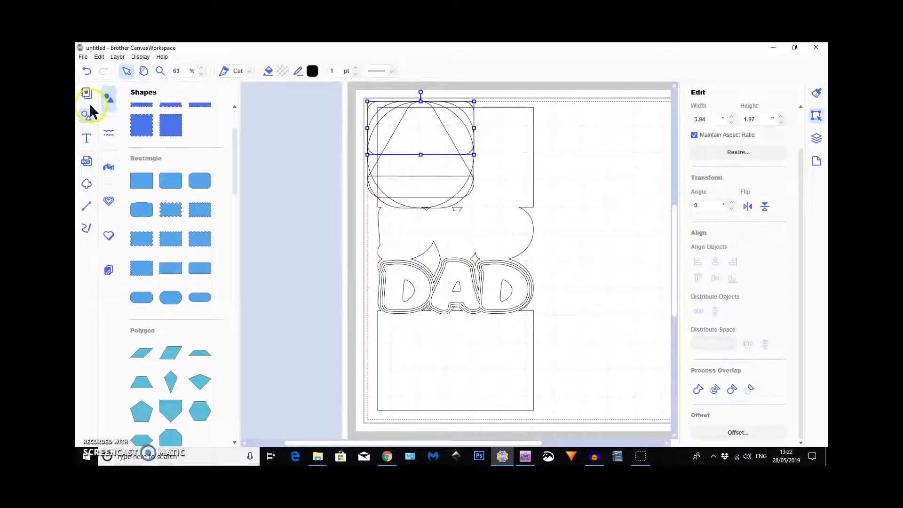
left_click(87, 116)
left_click(201, 219)
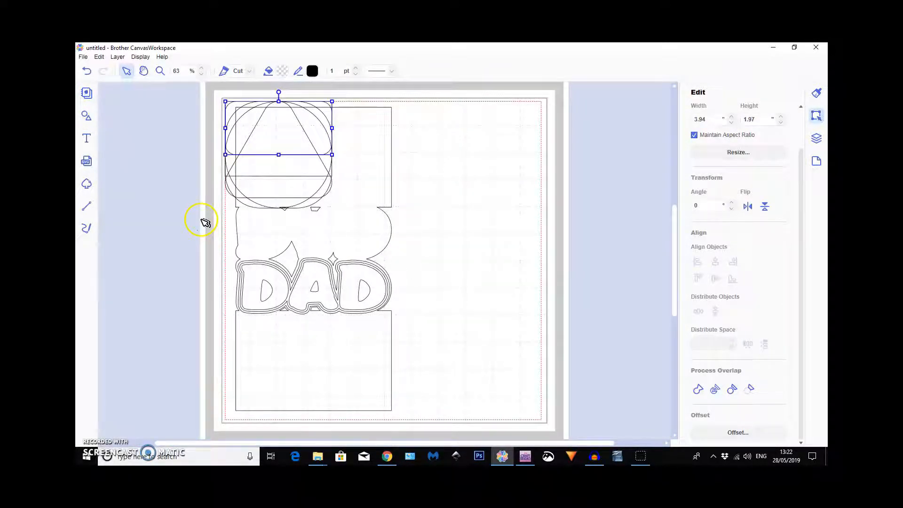
Move the shorter plain rectangle aside and place the 2.76" high one on the card's lower half, setting its width to 5.5" with proportions kept.
left_click_drag(260, 135, 490, 242)
left_click(266, 138)
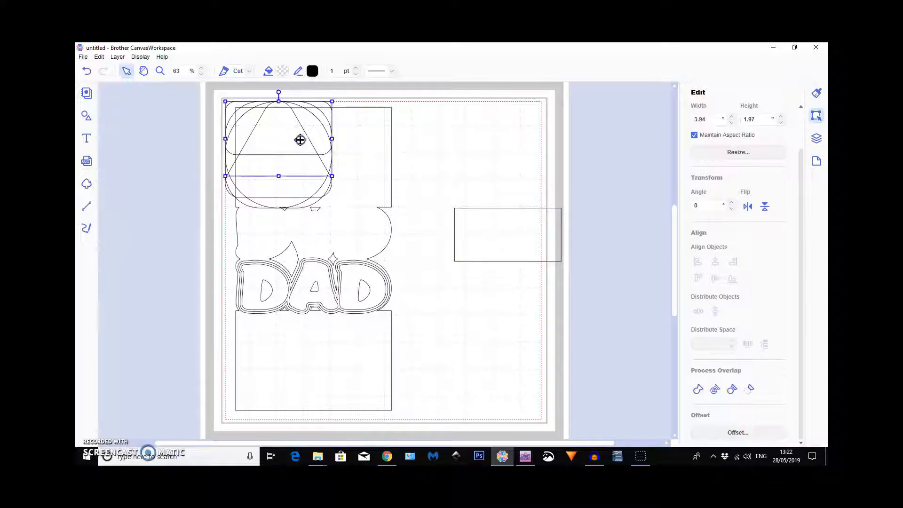
left_click_drag(501, 161, 299, 358)
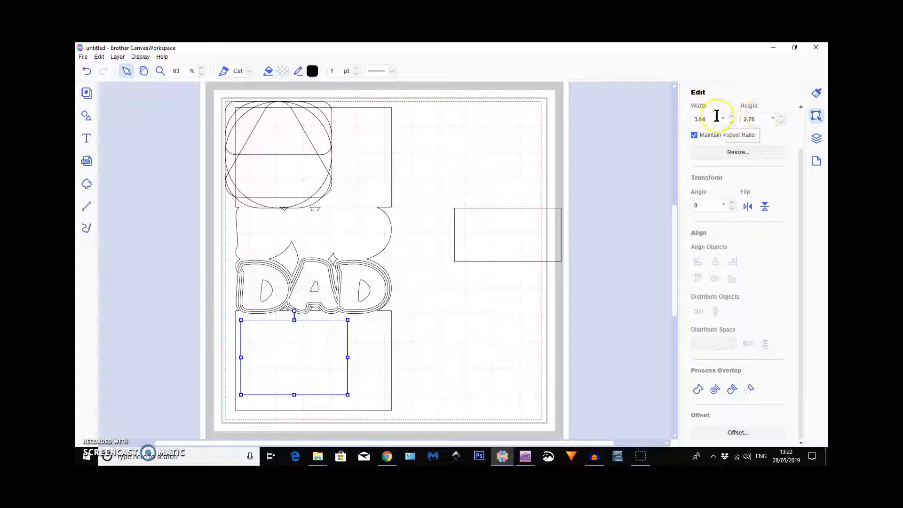
left_click_drag(707, 119, 693, 120)
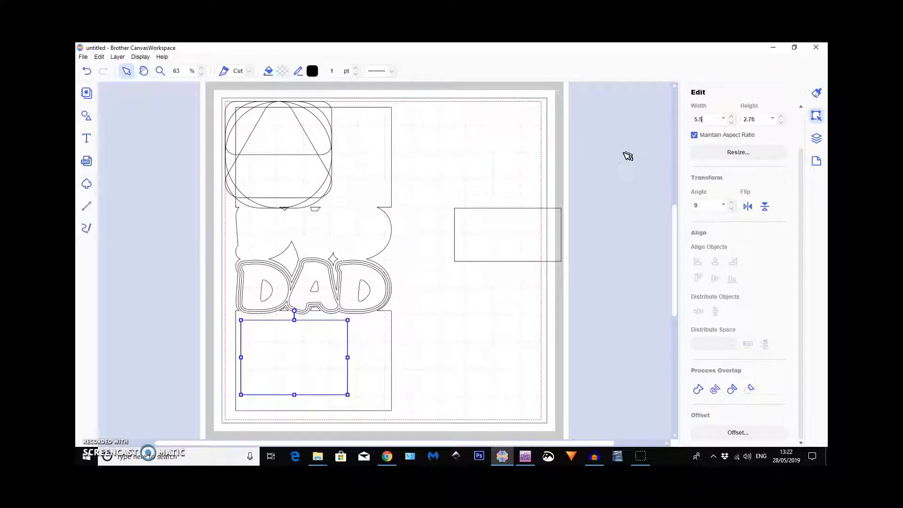
key("Return")
left_click_drag(355, 376, 353, 371)
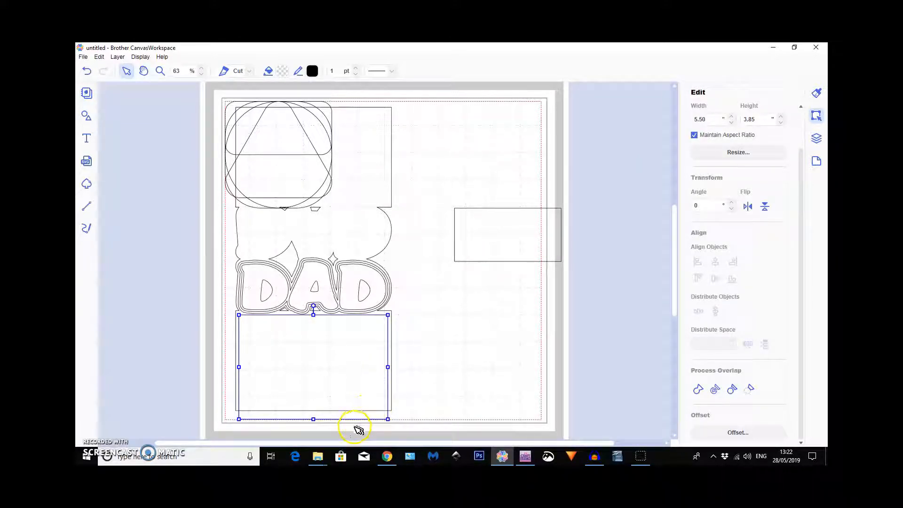
Reduce the 5.50" wide rectangle's height to 3.40" and position it just inside the card's lower panel.
left_click(314, 419)
left_click_drag(313, 419, 314, 407)
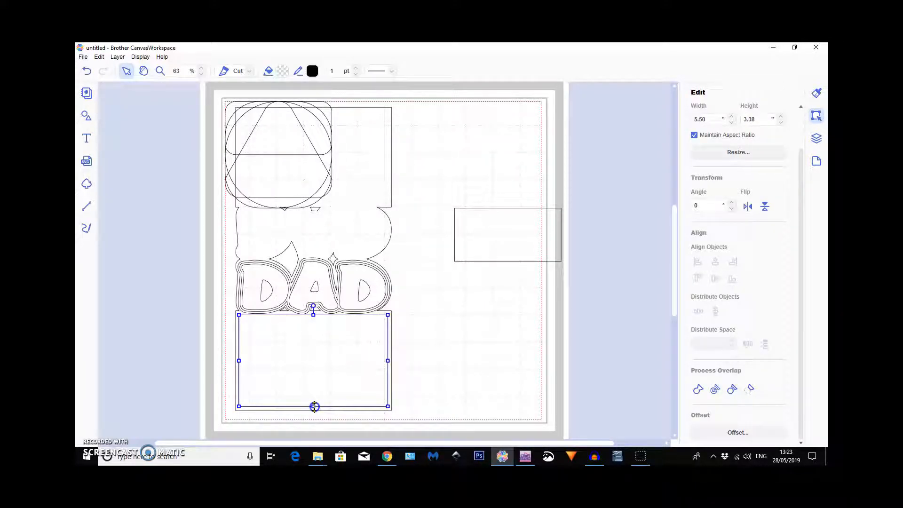
left_click_drag(315, 407, 317, 410)
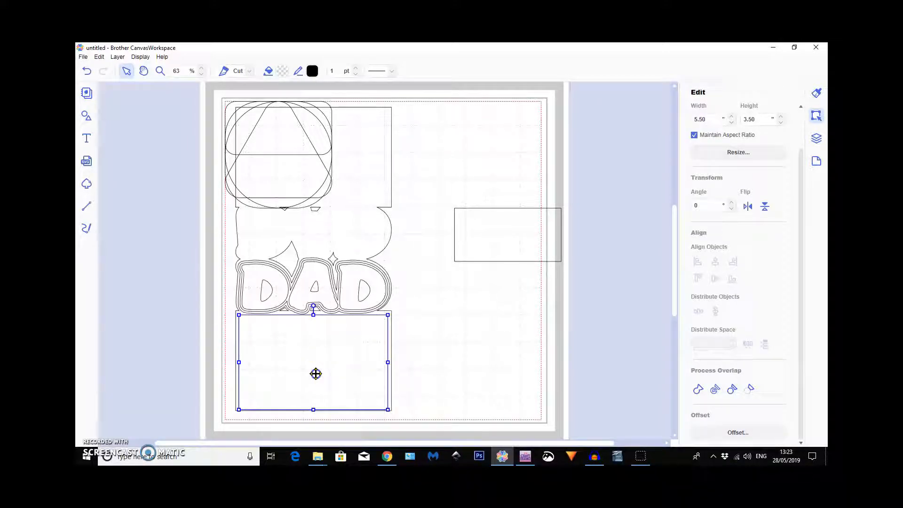
left_click_drag(315, 372, 316, 372)
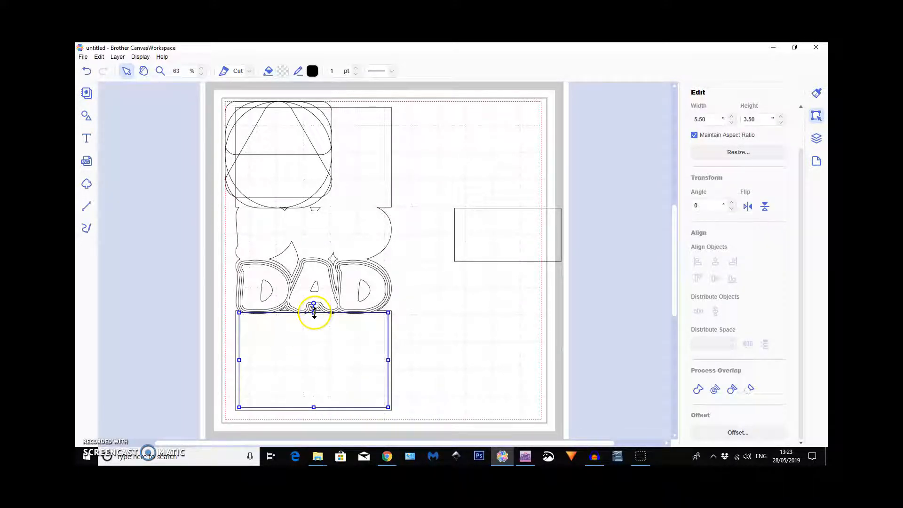
left_click_drag(314, 313, 314, 316)
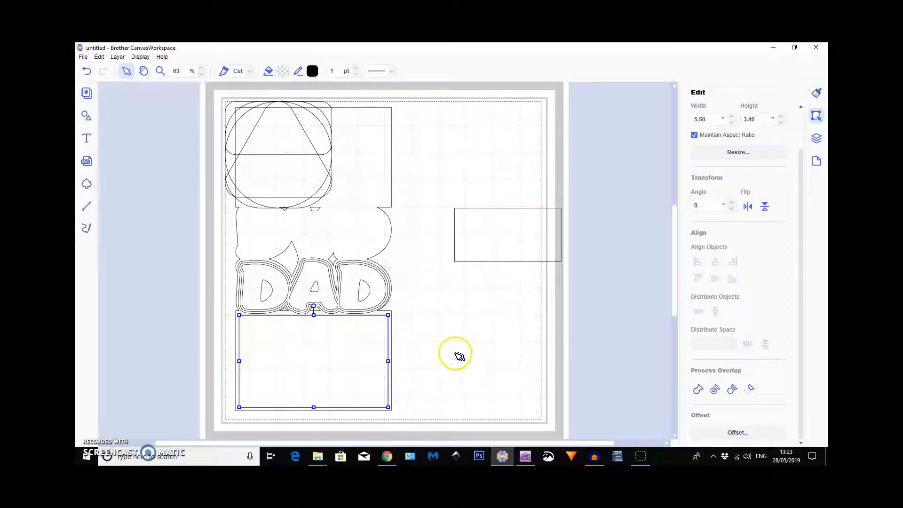
Move the 5.50 × 3.40" rectangle to the mat's upper right and the 3.94 × 1.97" plain rectangle beyond the mat's right edge.
left_click_drag(287, 356, 458, 145)
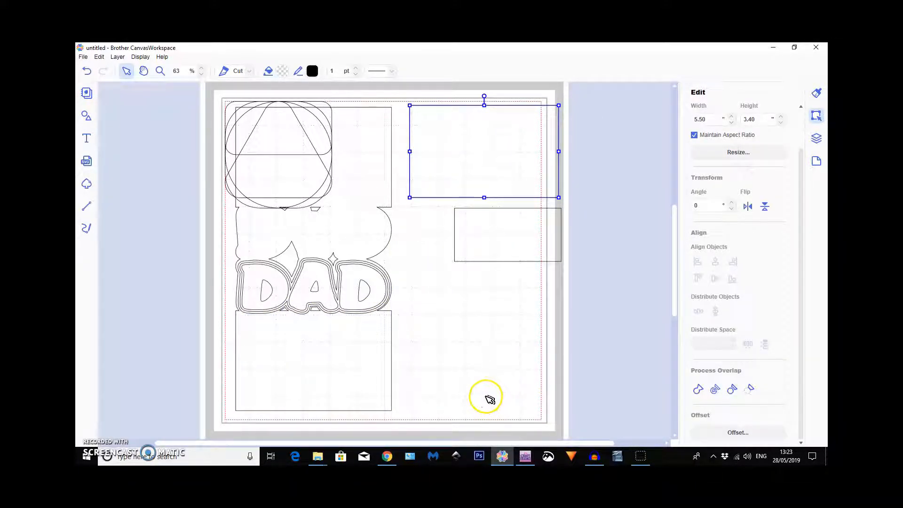
left_click(500, 232)
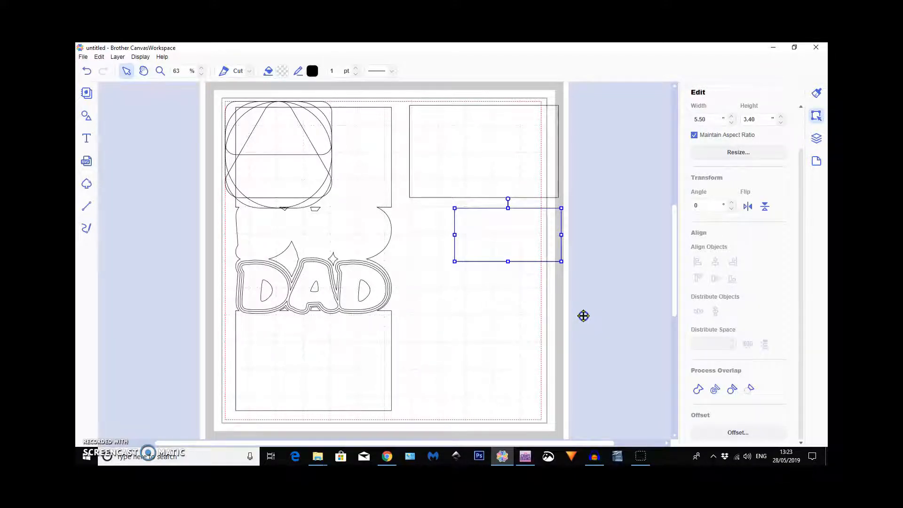
left_click_drag(501, 234, 583, 316)
Move the circle to the mat's lower right and shrink it to a small circle, then place the rounded triangle above it.
left_click_drag(272, 146, 460, 364)
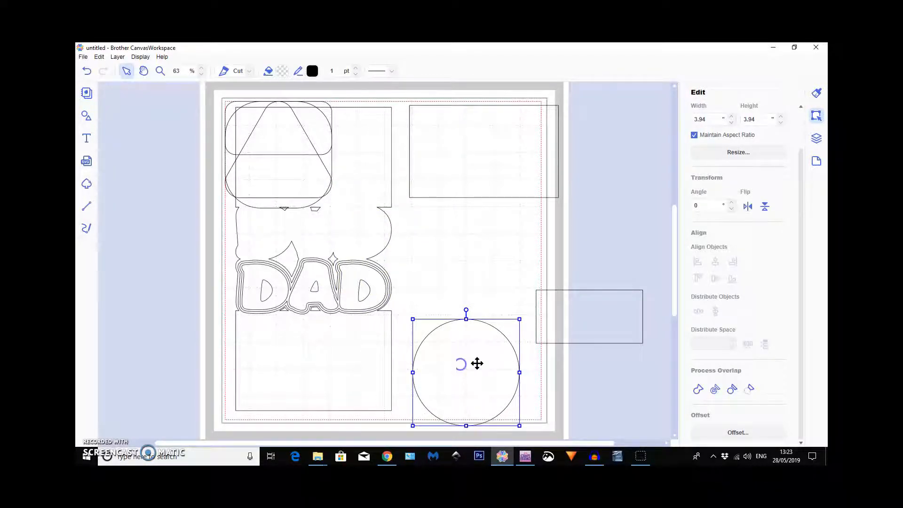
left_click_drag(519, 320, 443, 407)
left_click(263, 141)
left_click_drag(302, 160, 463, 276)
Move the rounded square off the mat's right edge and return the 5.50 × 3.40" rectangle to the card's lower panel.
left_click(306, 190)
left_click_drag(307, 189, 603, 270)
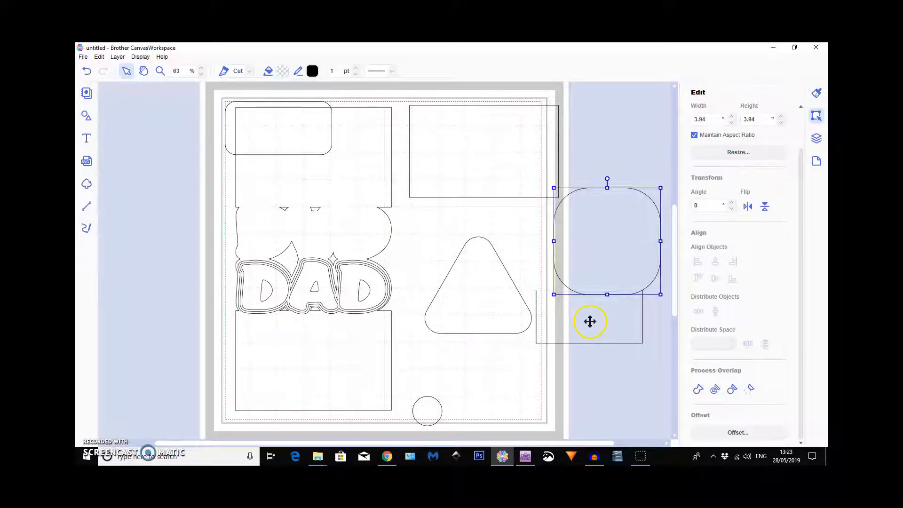
left_click(468, 174)
left_click_drag(448, 170, 297, 382)
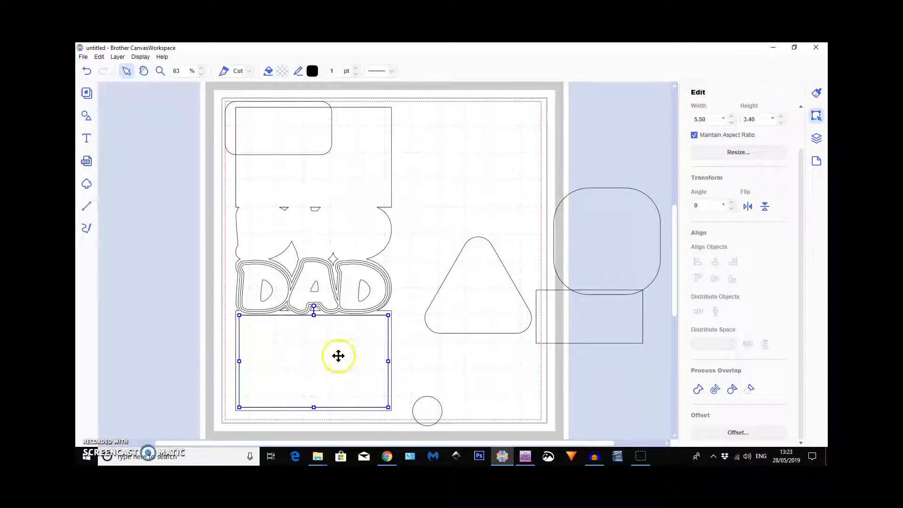
Place the rounded square at the mat's upper right and create an inward offset line with 0.36" spacing and round corners.
left_click_drag(611, 236, 520, 167)
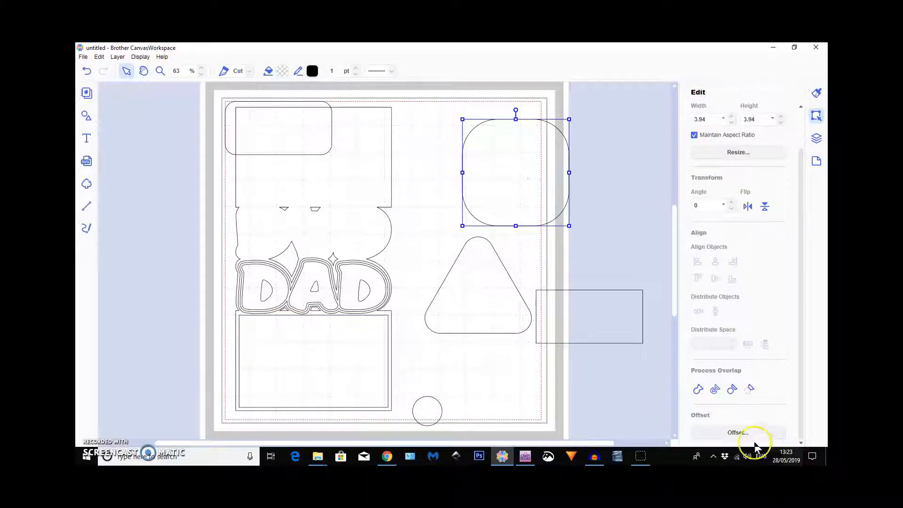
left_click(742, 433)
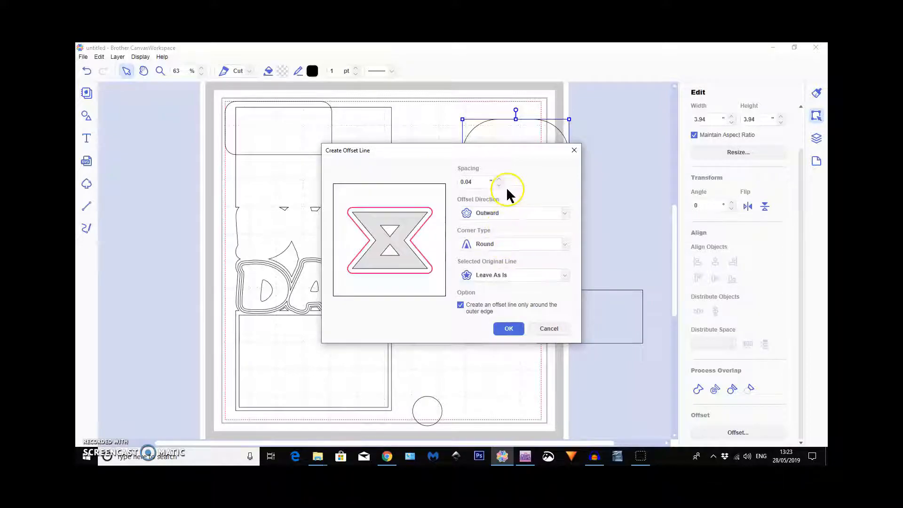
left_click(499, 179)
left_click(499, 214)
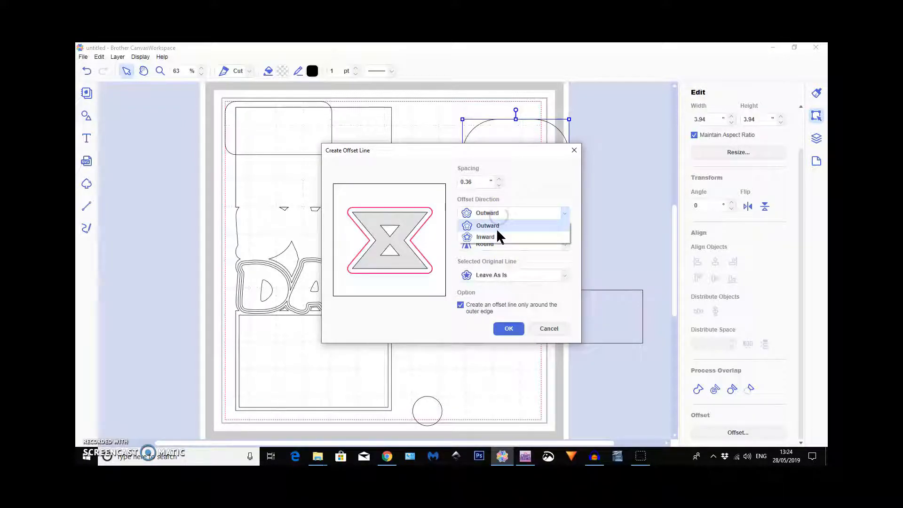
left_click(492, 237)
left_click(510, 330)
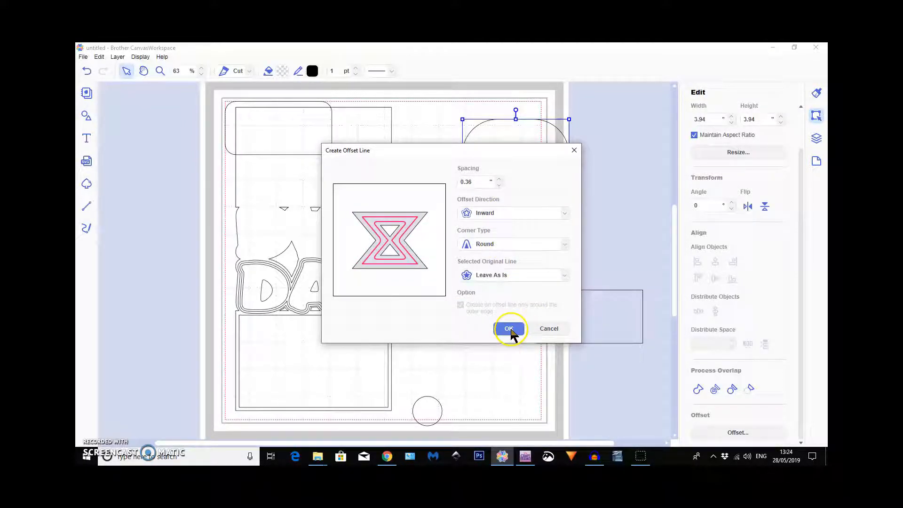
Shrink the inner rounded square to about 2.84" and centre it horizontally and vertically within the outer one.
left_click(521, 137)
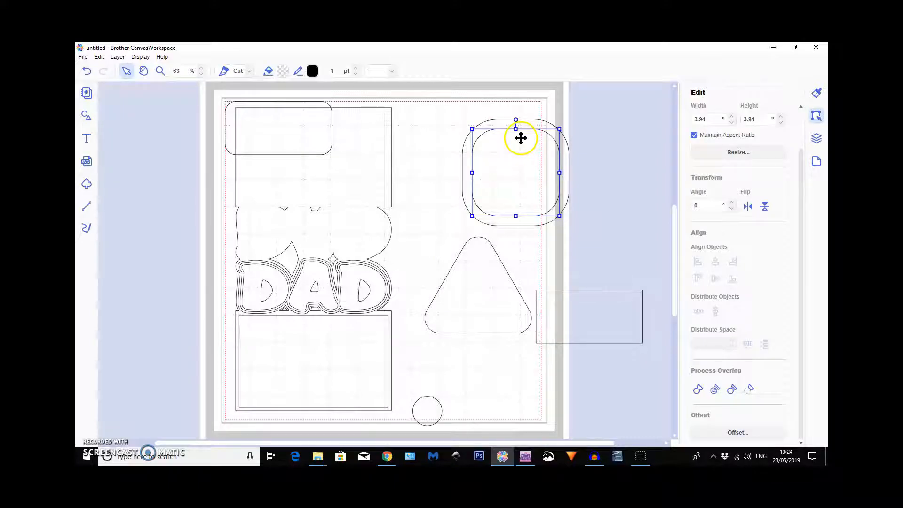
left_click_drag(559, 130, 538, 190)
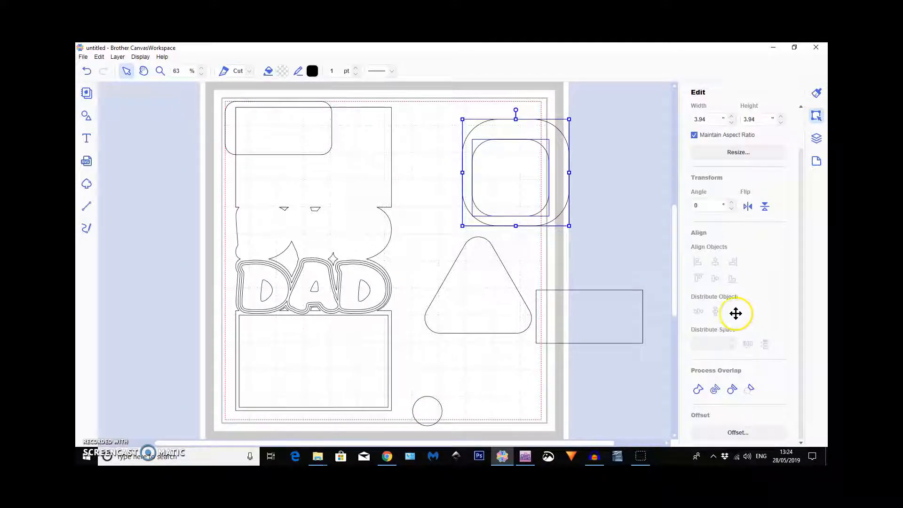
left_click(716, 261)
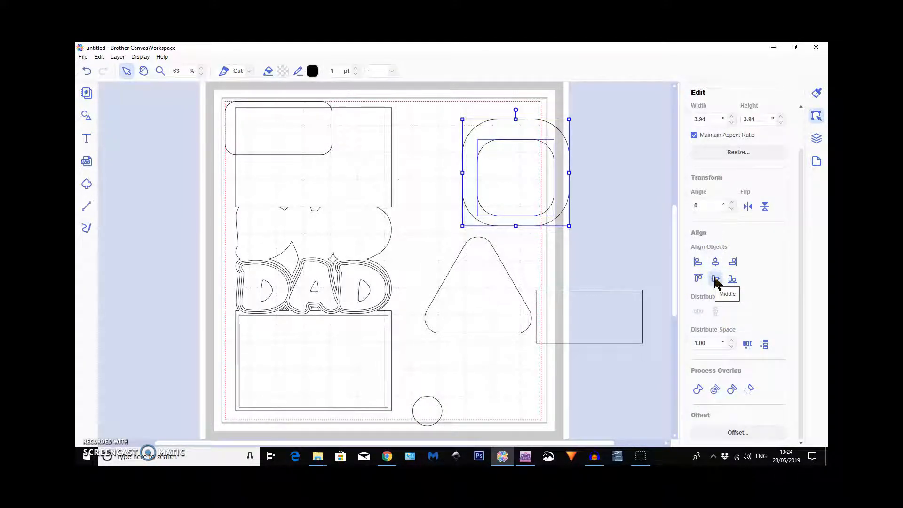
left_click(715, 279)
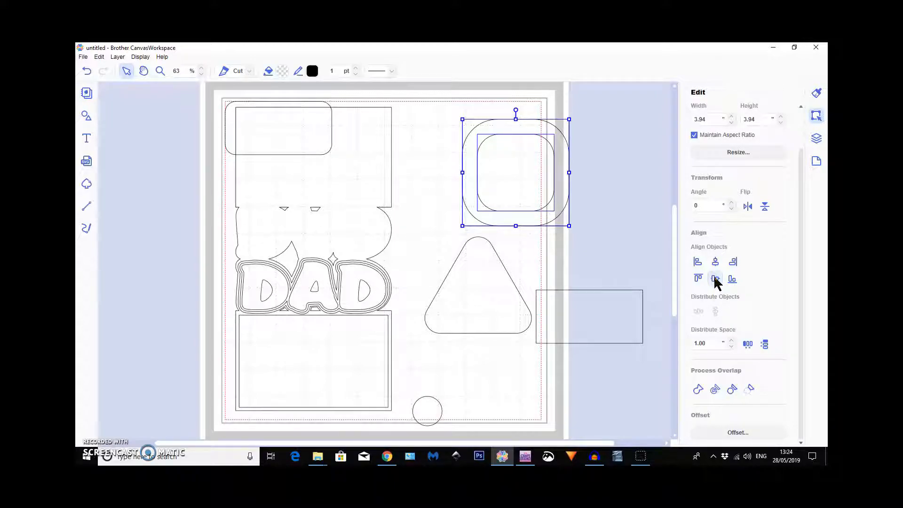
left_click(608, 258)
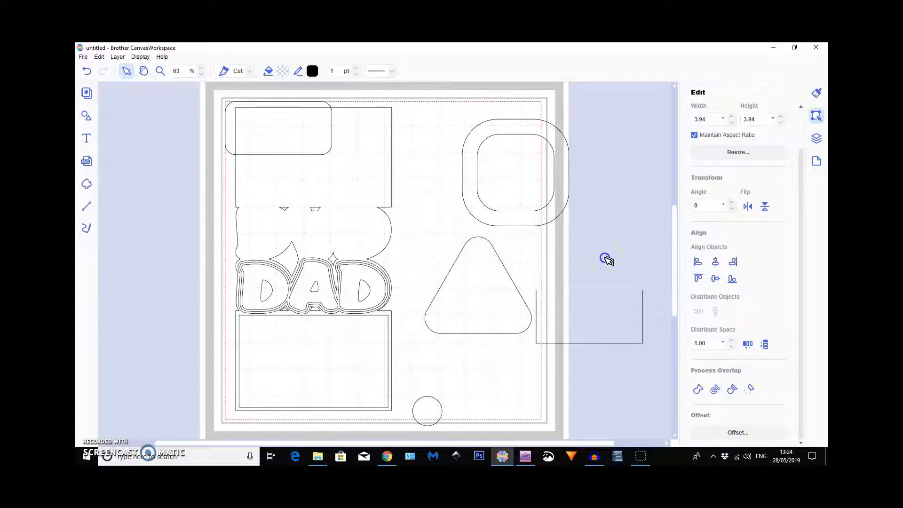
Move the spare plain rectangle onto the rounded squares, rotate it 90°, and narrow it to a 0.50" bar.
left_click_drag(600, 316, 585, 262)
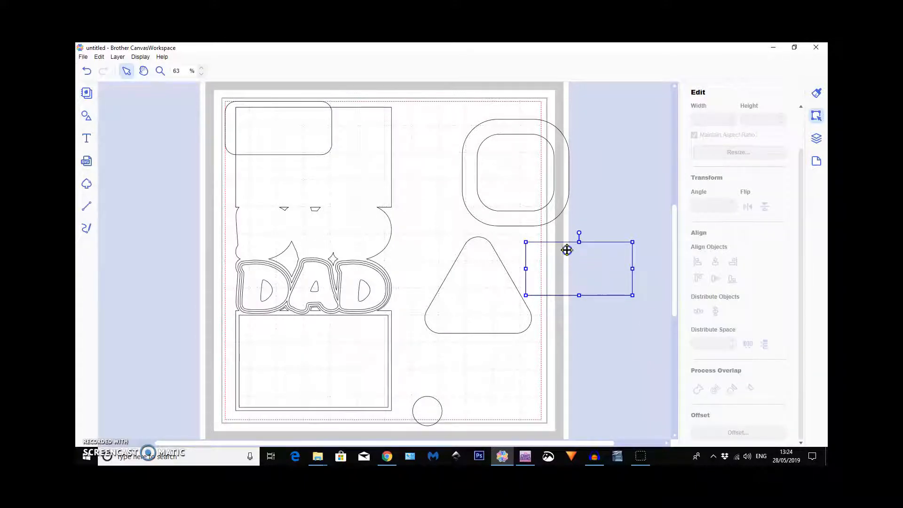
left_click_drag(524, 179, 524, 178)
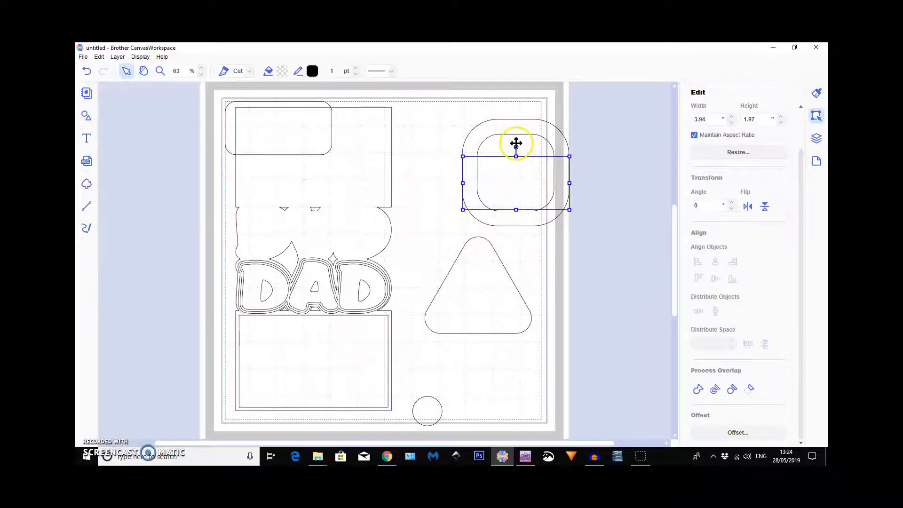
left_click_drag(518, 147, 550, 183)
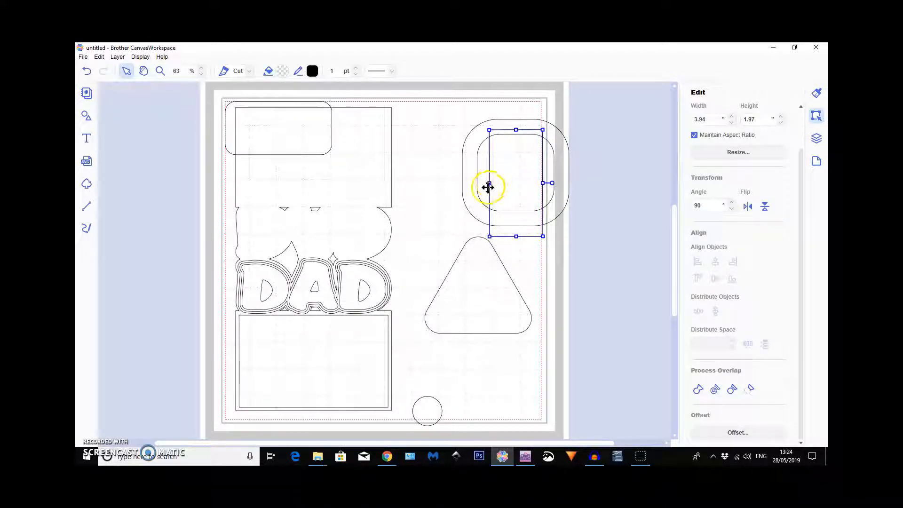
left_click_drag(489, 182, 529, 181)
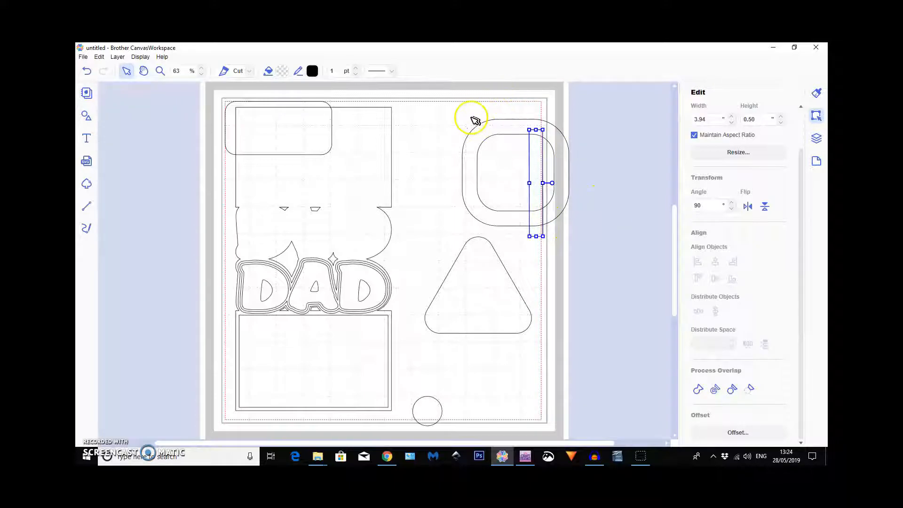
Remove the overlap between the two rounded squares to form a frame, and delete the leftover inner square.
left_click(487, 160)
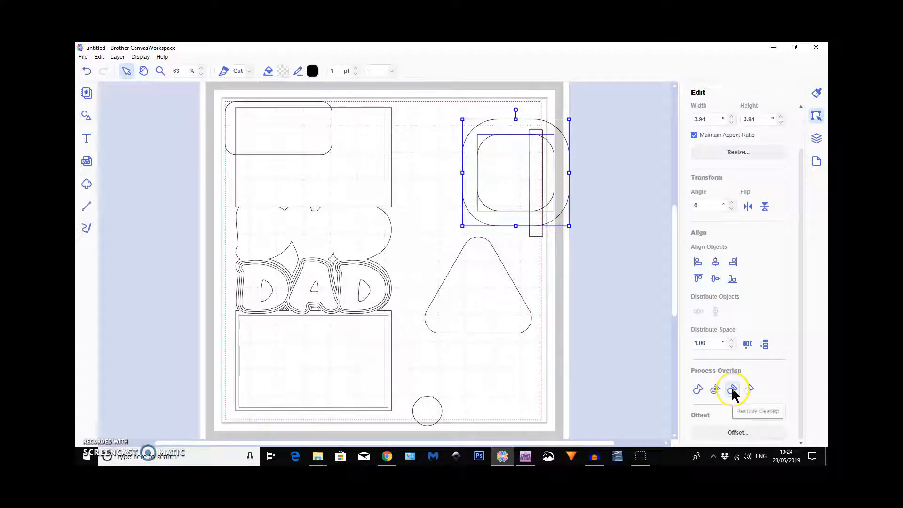
left_click(733, 390)
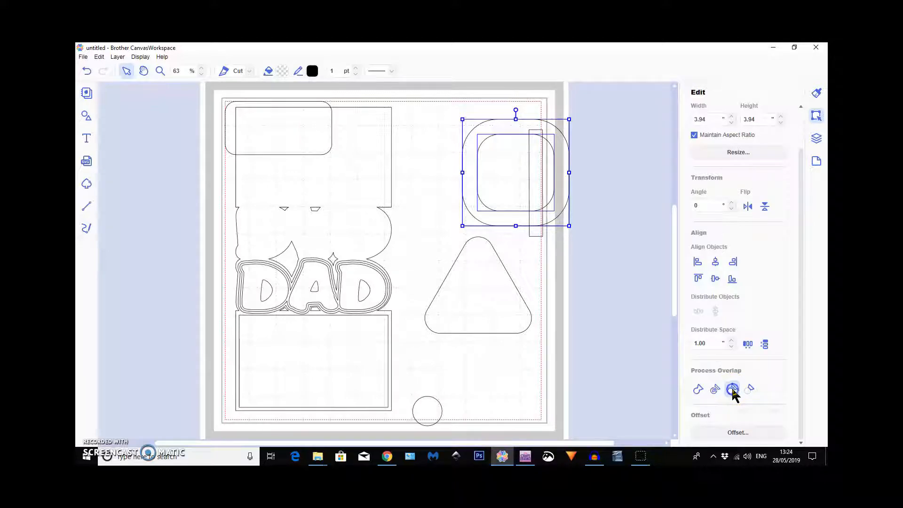
left_click(601, 281)
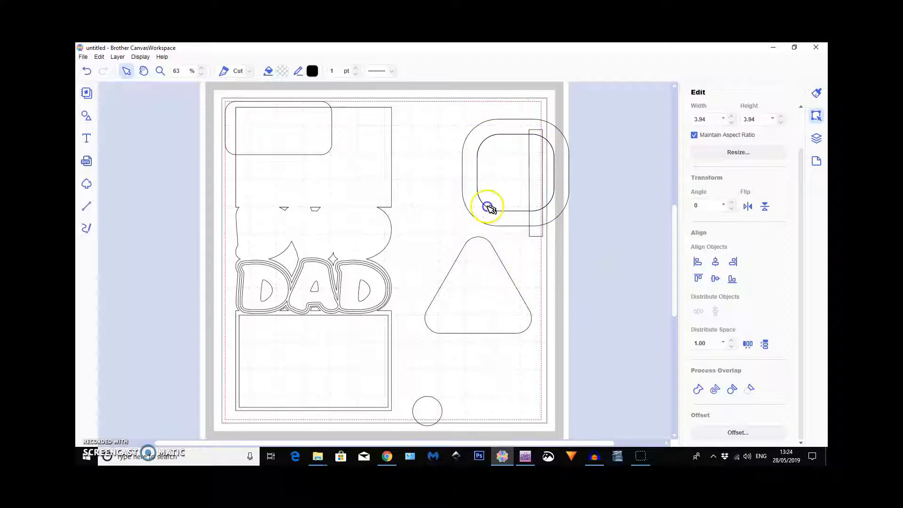
left_click(500, 165)
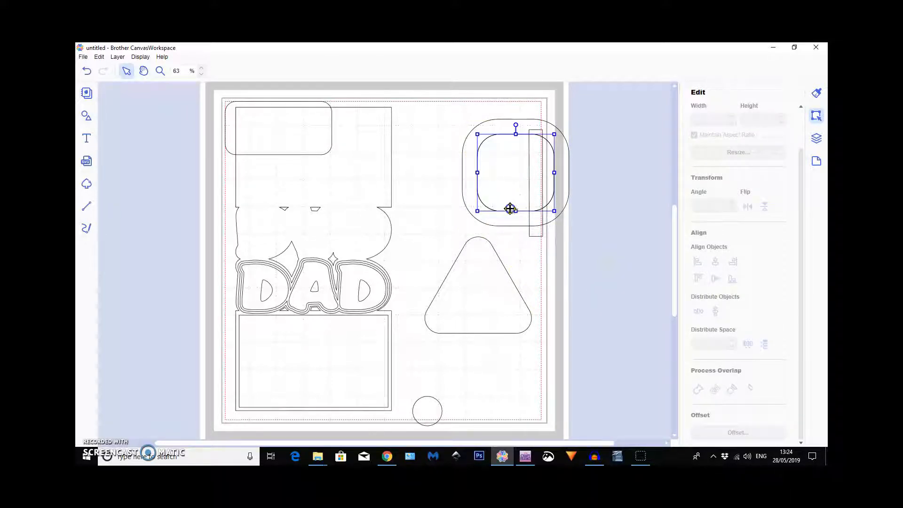
mouse_move(603, 345)
left_mouse_down()
mouse_move(619, 355)
mouse_move(594, 339)
left_mouse_up()
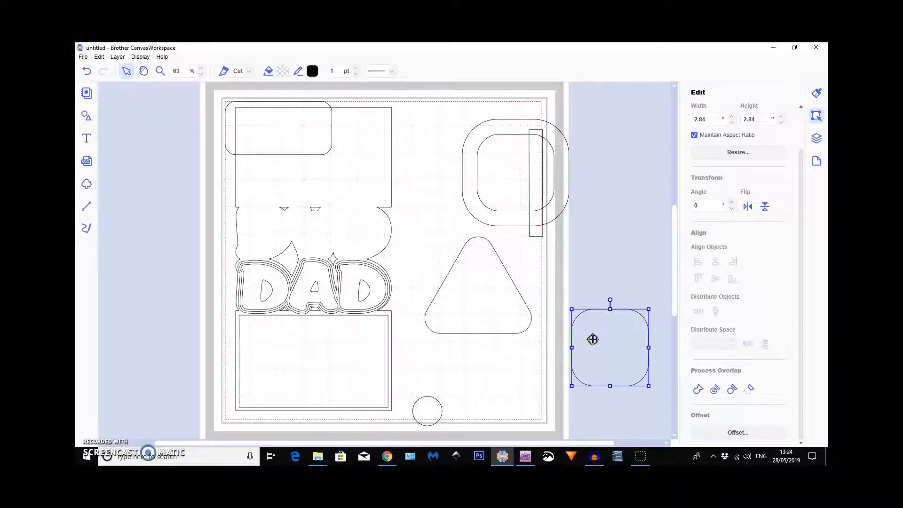
left_click(589, 323)
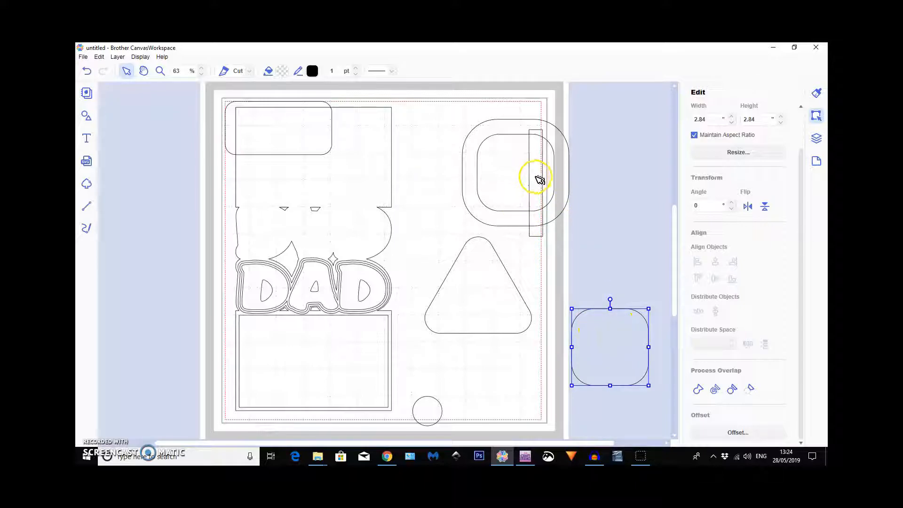
key("Delete")
Move the narrow bar inside the frame and shorten it to 3.40" so both ends overlap only the frame's border.
left_click_drag(534, 178, 508, 173)
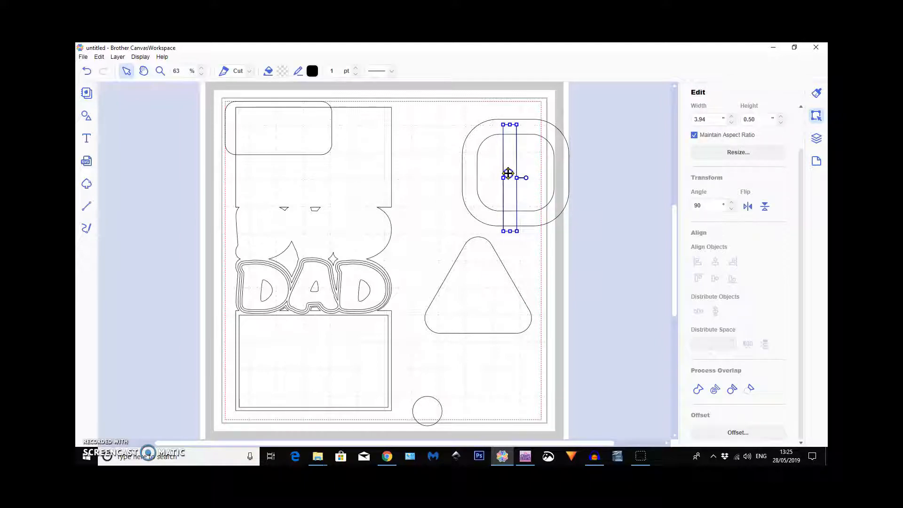
left_click_drag(510, 231, 510, 218)
left_click_drag(510, 125, 510, 127)
left_click(550, 99)
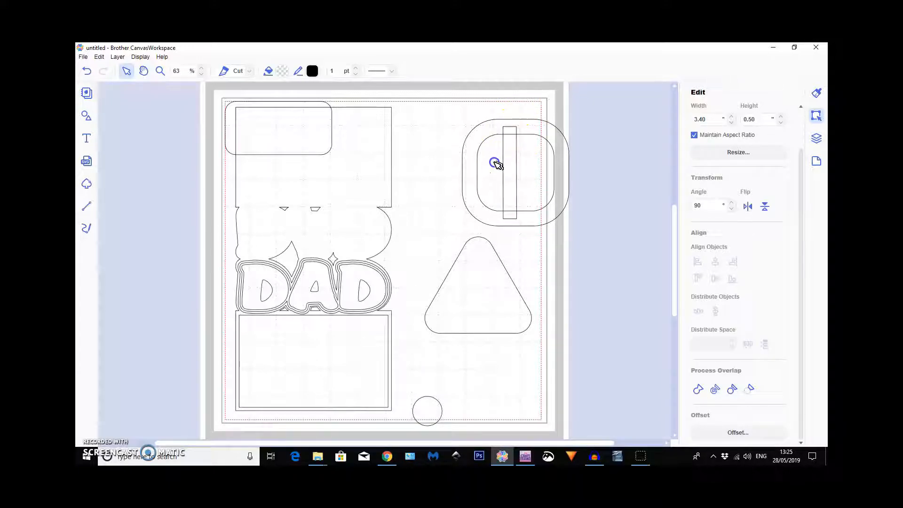
Centre the bar and frame horizontally on each other and weld them into one buckle shape.
left_click_drag(576, 230, 615, 270)
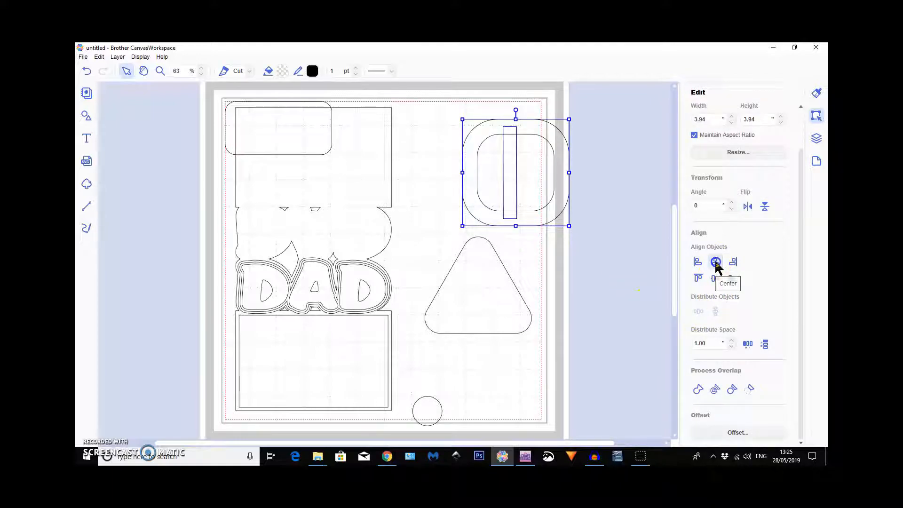
left_click(716, 262)
left_click(699, 390)
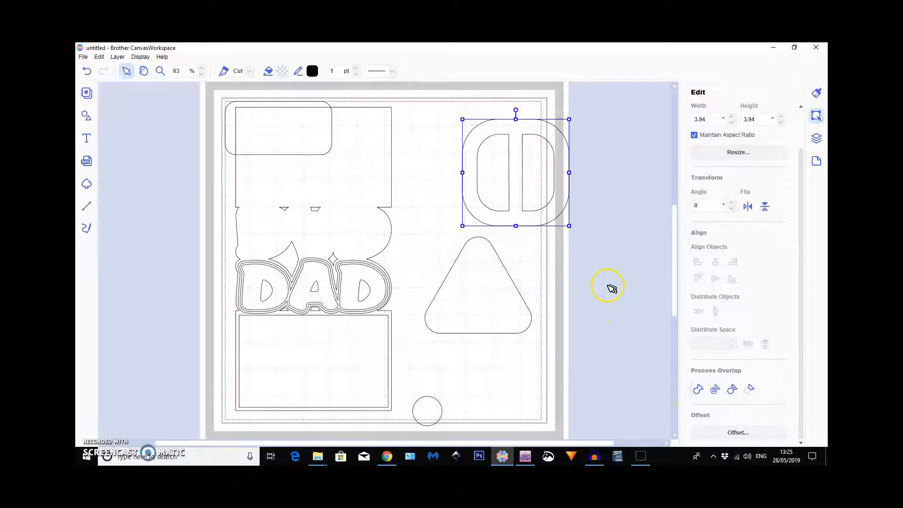
Scale the buckle down to 2.24" square and park it off the mat's right side.
left_click_drag(569, 119, 521, 165)
left_click_drag(493, 193, 607, 211)
Move the rounded rectangle to the empty area above the rounded triangle and rotate the triangle 90° to point right.
left_click(307, 142)
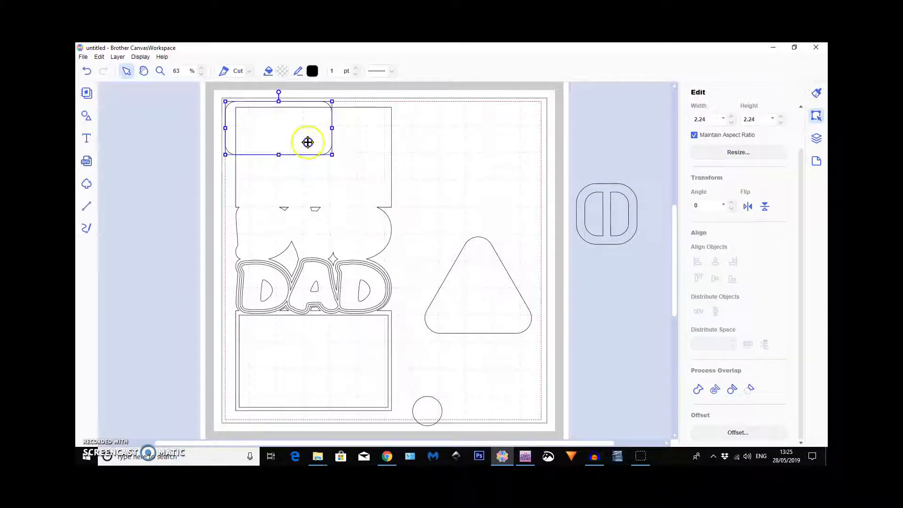
left_click_drag(338, 155, 470, 194)
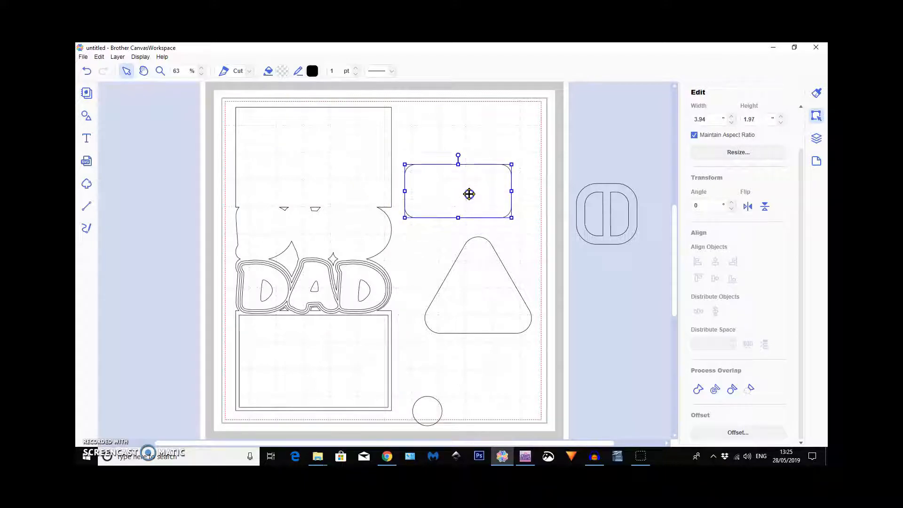
left_click(483, 273)
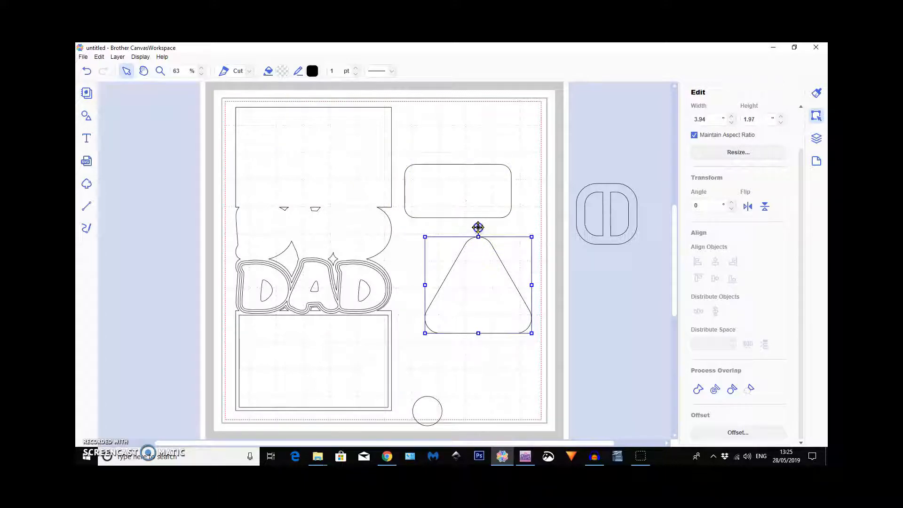
left_click_drag(478, 227, 557, 284)
Position the rounded triangle over the rounded rectangle's right end and scale it to about 2.78 × 2.52".
left_click(437, 293)
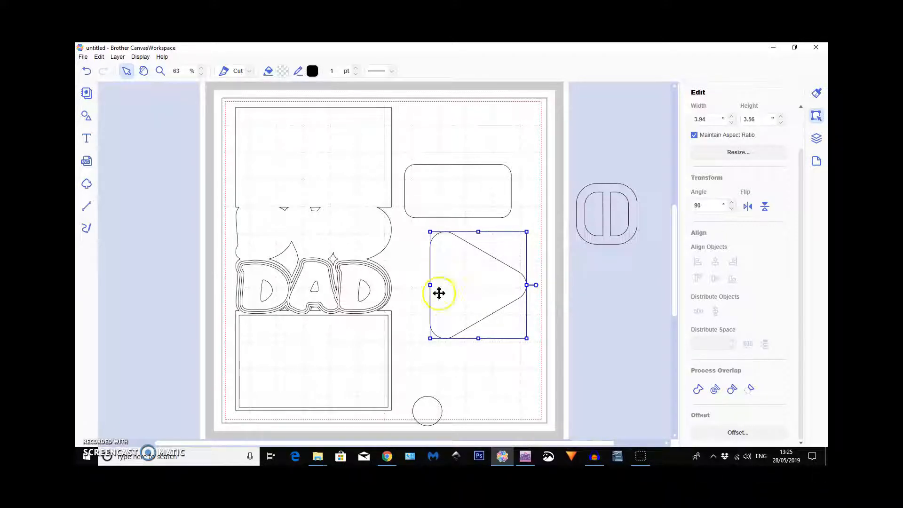
left_click_drag(439, 290, 492, 202)
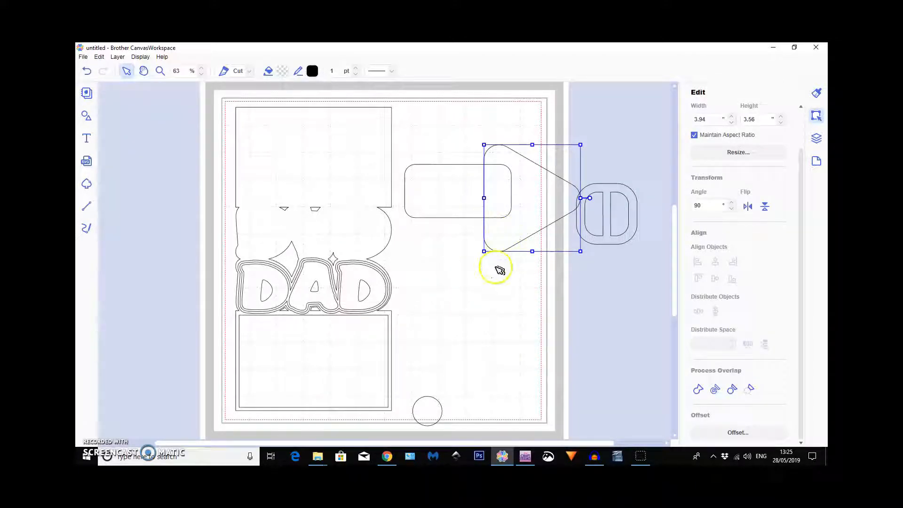
left_click_drag(484, 251, 512, 220)
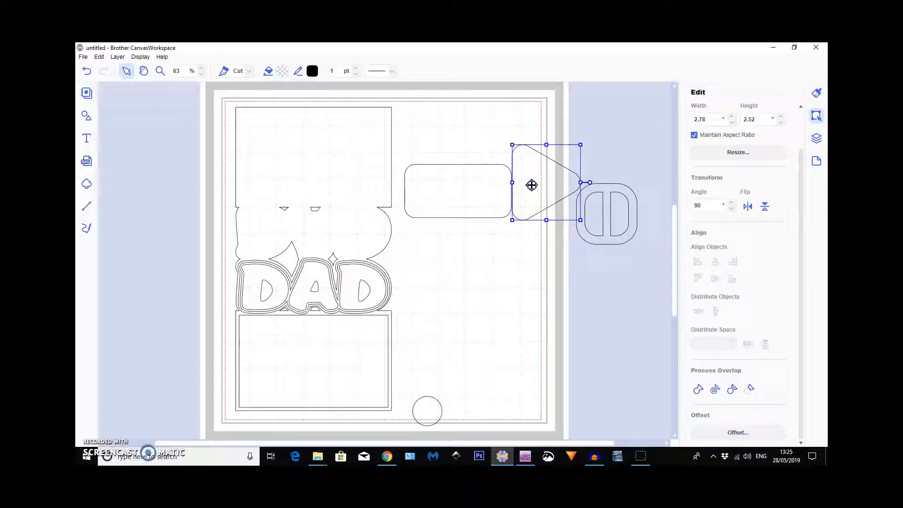
left_click_drag(532, 183, 520, 200)
Set the rounded triangle's width to 1.97" to match the rounded rectangle's height.
left_click(470, 185)
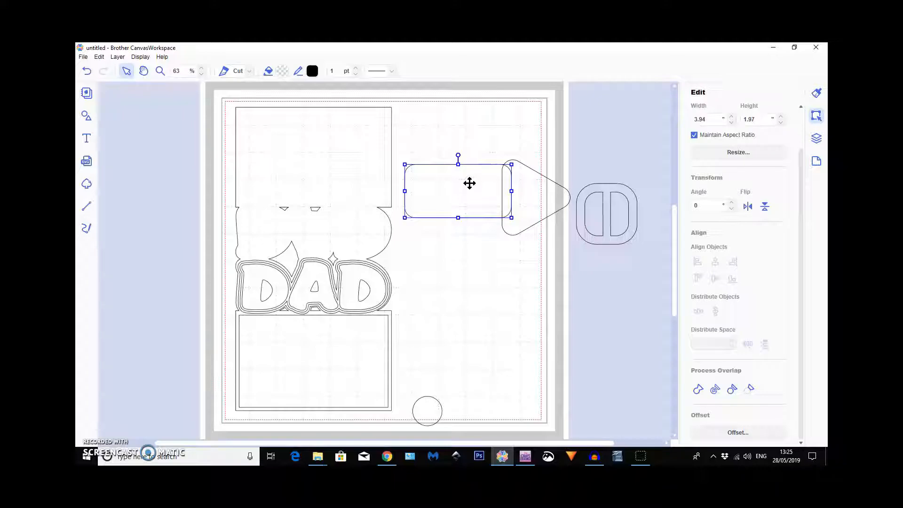
left_click(536, 196)
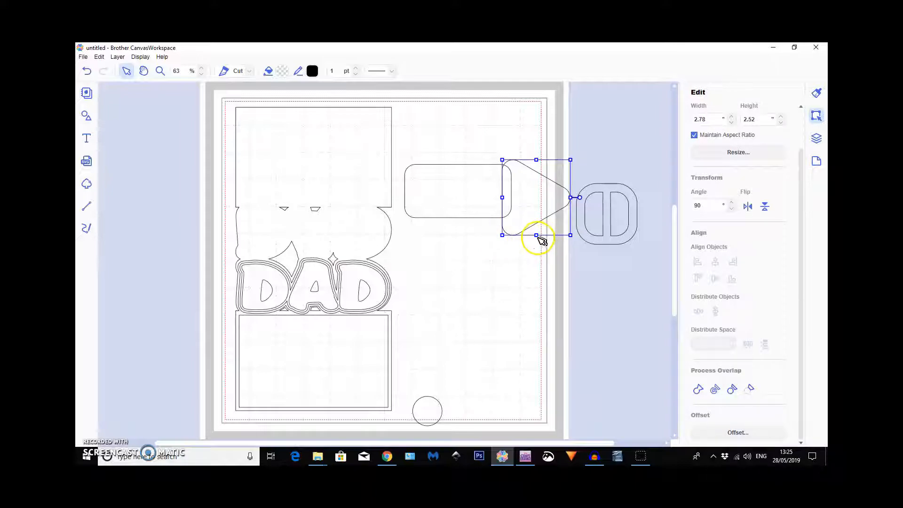
left_click_drag(535, 234, 536, 233)
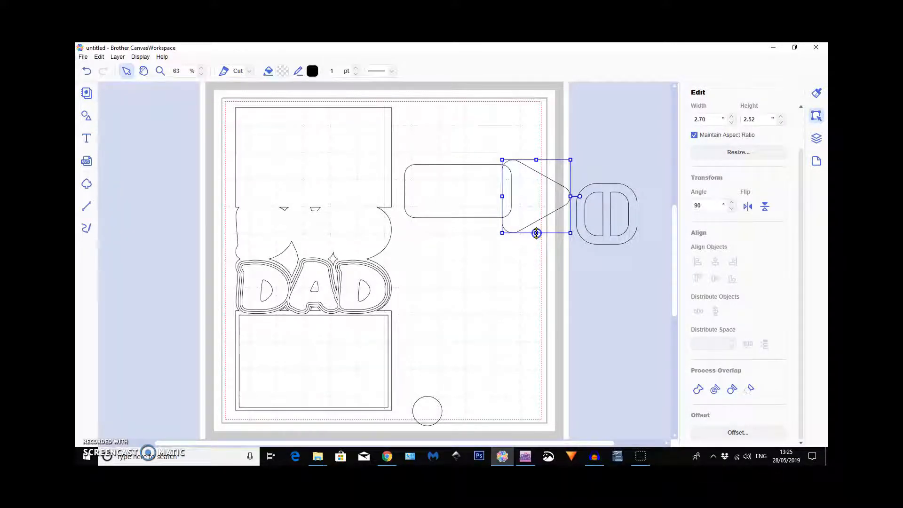
left_click(708, 118)
left_click_drag(708, 118, 693, 118)
type("1.97")
Overlap the triangle with the rounded rectangle's right end and align both shapes to their vertical middle.
left_click(528, 200)
left_click_drag(538, 183, 514, 189)
left_click(473, 146)
left_click_drag(531, 239, 535, 264)
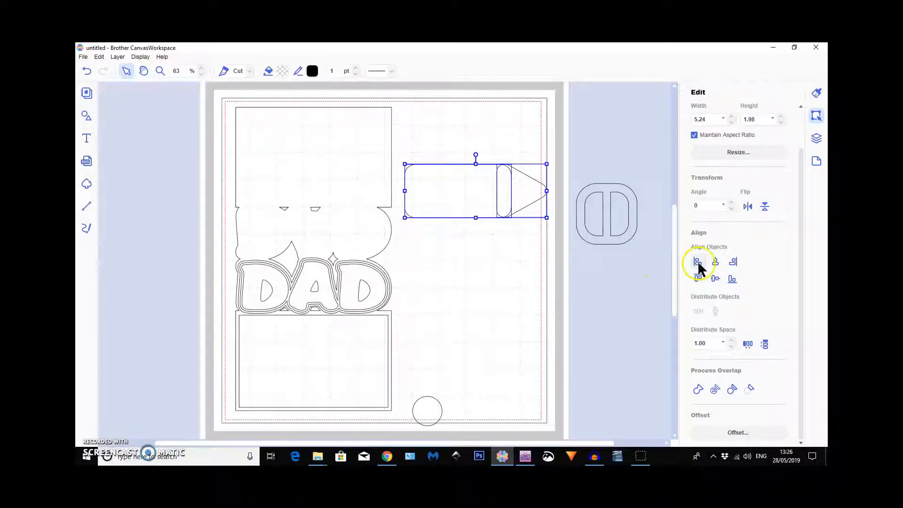
left_click(715, 280)
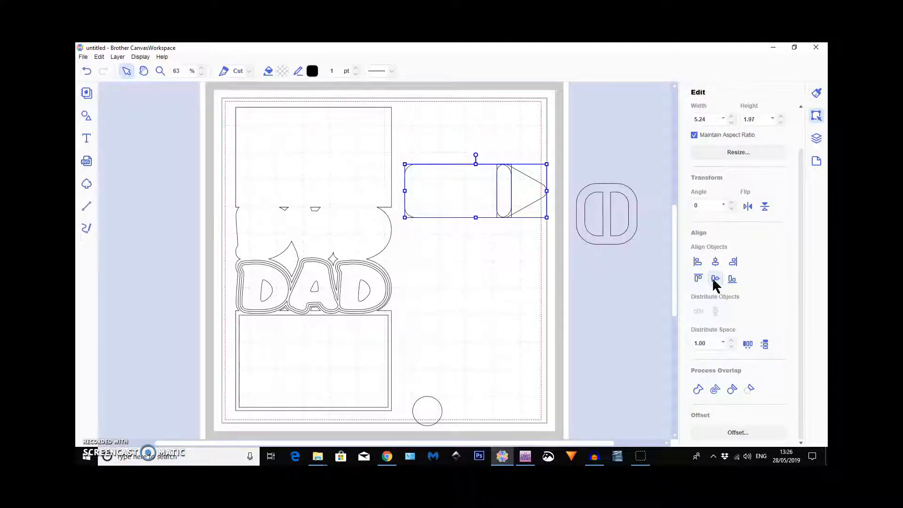
Nudge the triangle slightly left for a cleaner overlap, and weld it to the rounded rectangle as a pointed tab.
left_click(510, 286)
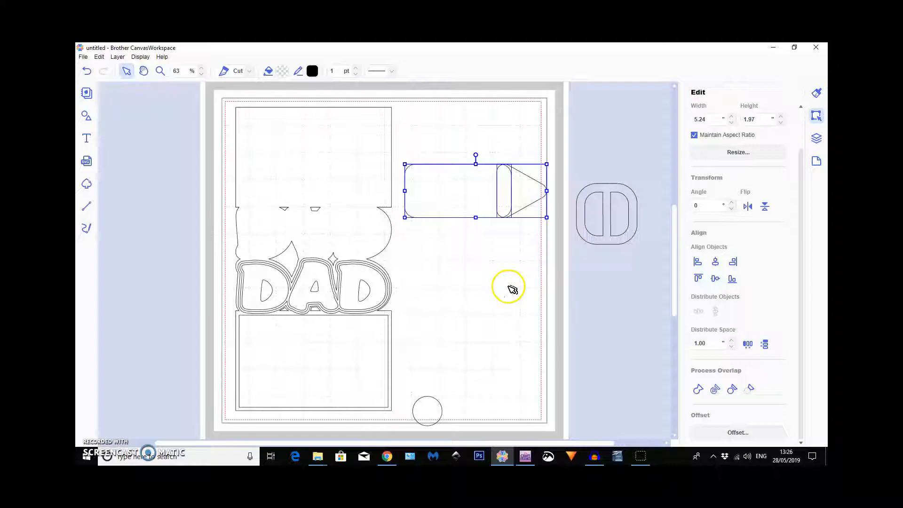
left_click(521, 185)
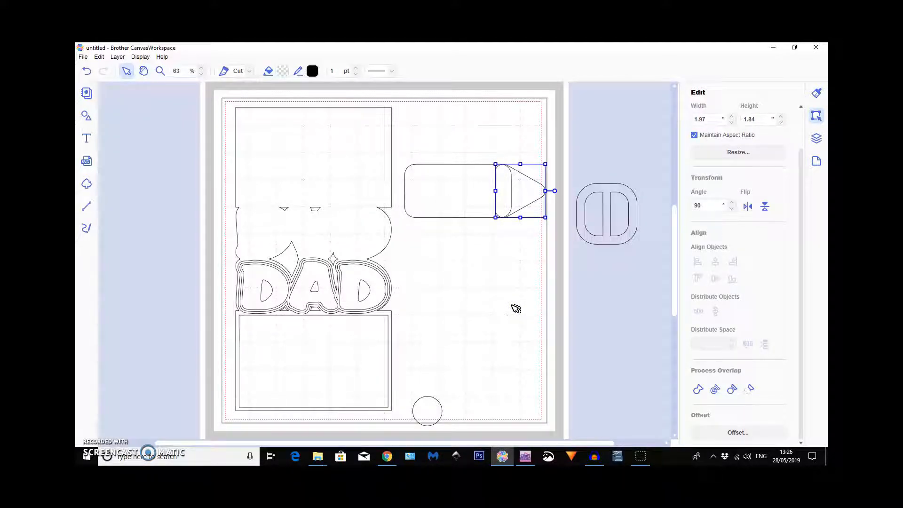
left_click(442, 125)
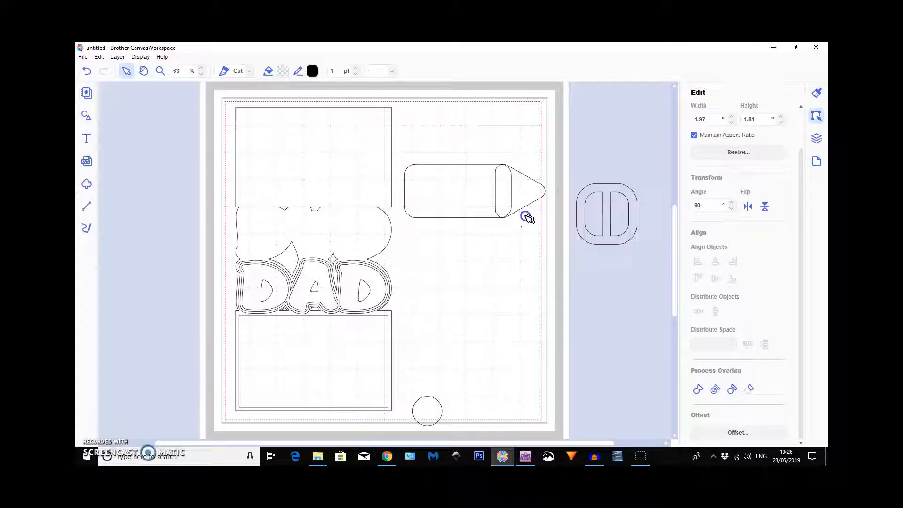
left_click_drag(536, 285, 537, 286)
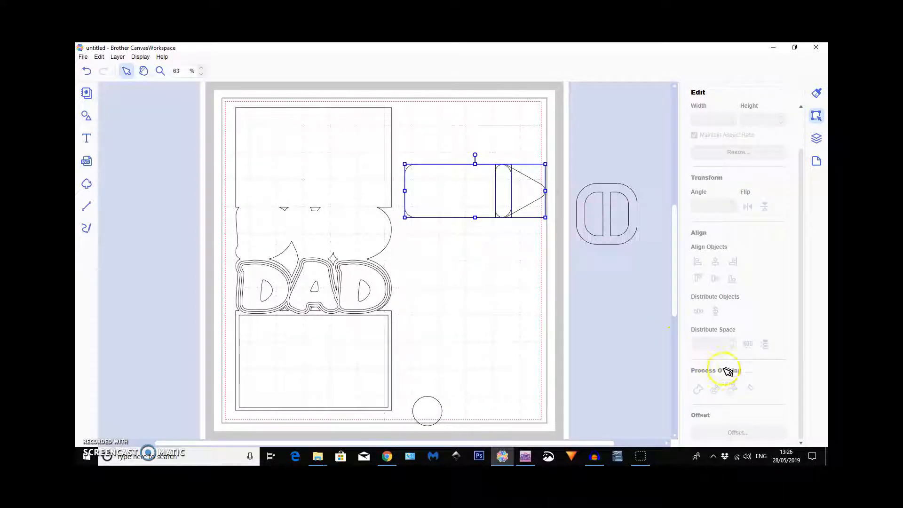
left_click(698, 390)
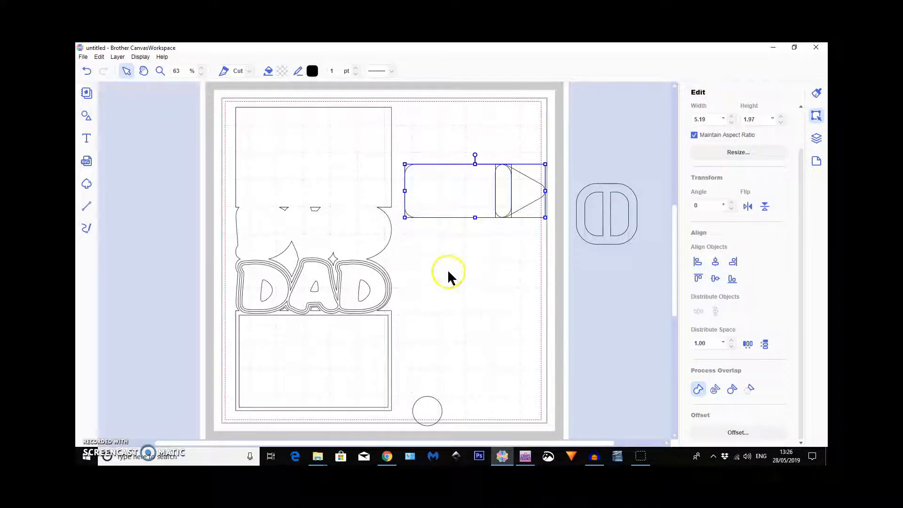
Shorten the pointed tab to 5.09" from its rounded end.
left_click(488, 254)
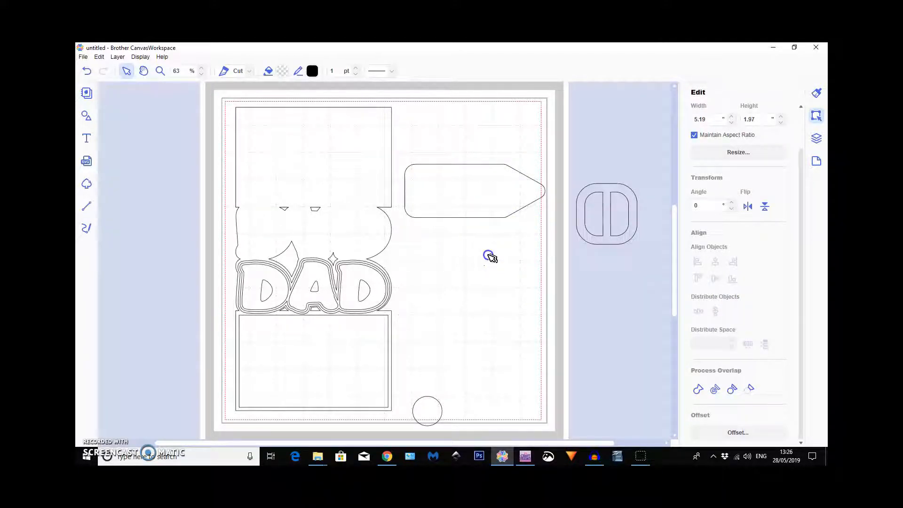
left_click(471, 190)
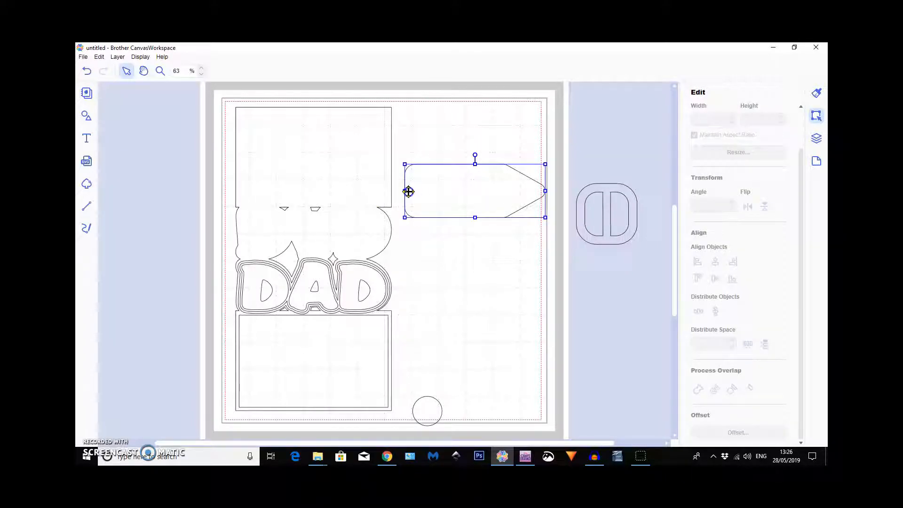
mouse_move(404, 191)
left_mouse_down()
mouse_move(379, 191)
mouse_move(416, 190)
mouse_move(407, 191)
left_mouse_up()
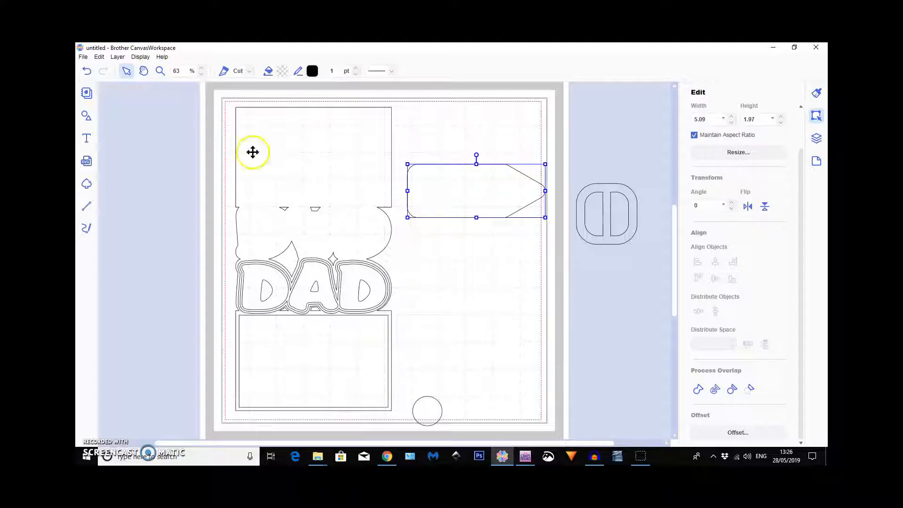
Add a slightly rounded rectangle from the basic shapes, discarding the more rounded one inserted first.
left_click(91, 117)
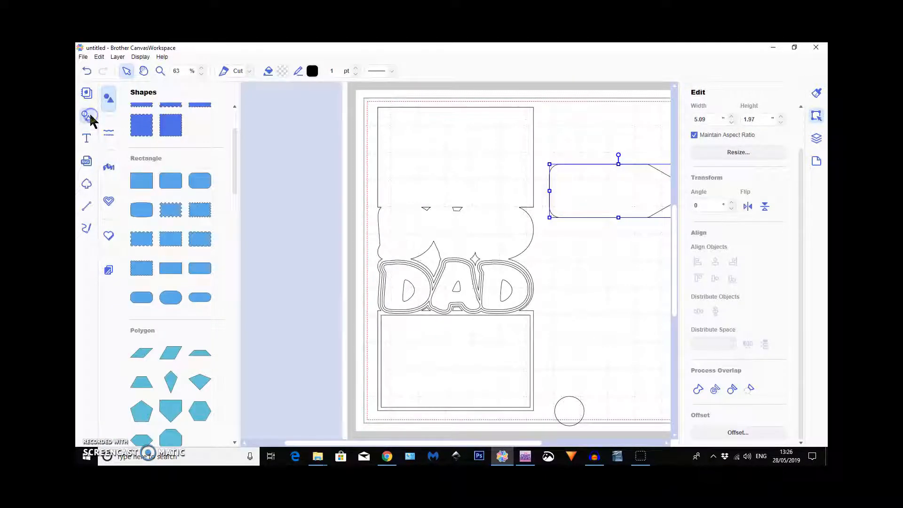
left_click(145, 303)
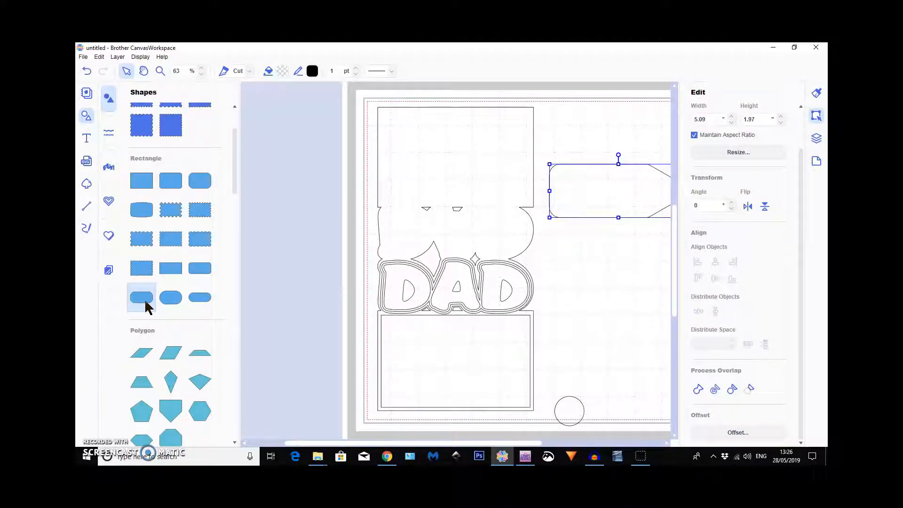
left_click(145, 302)
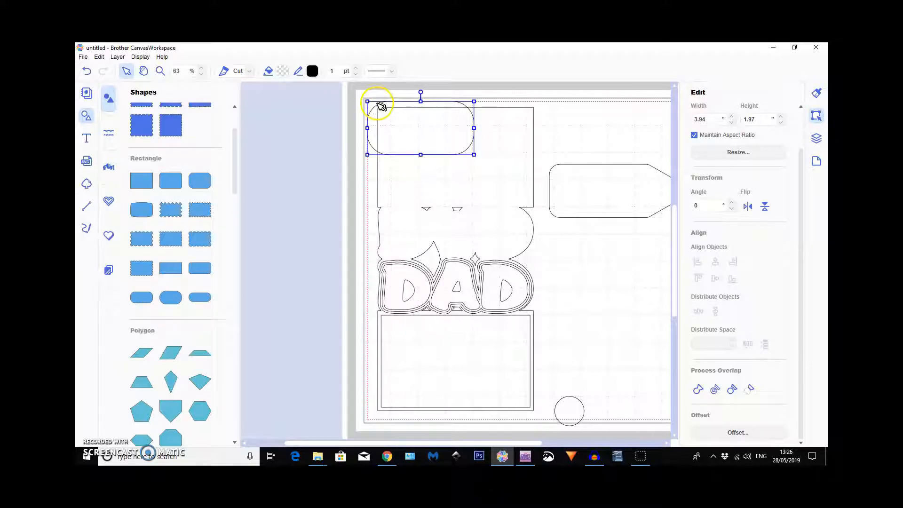
left_click(195, 272)
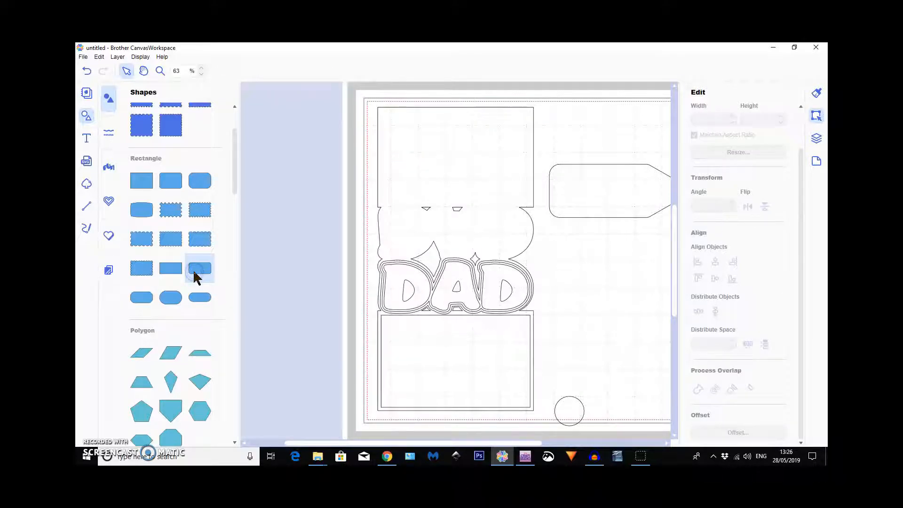
left_click(198, 268)
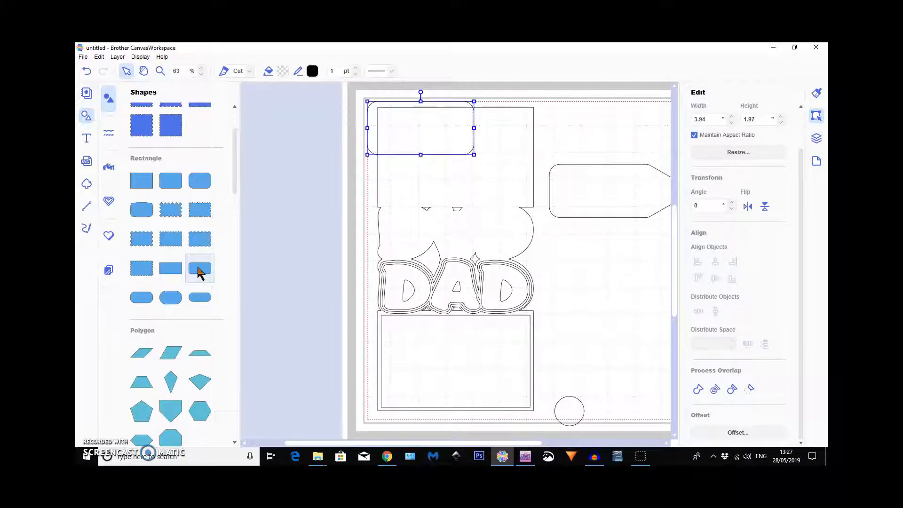
Line up the new rounded rectangle so it overlaps the tab's left end, and stretch its width to 6.63".
left_click_drag(373, 135, 417, 195)
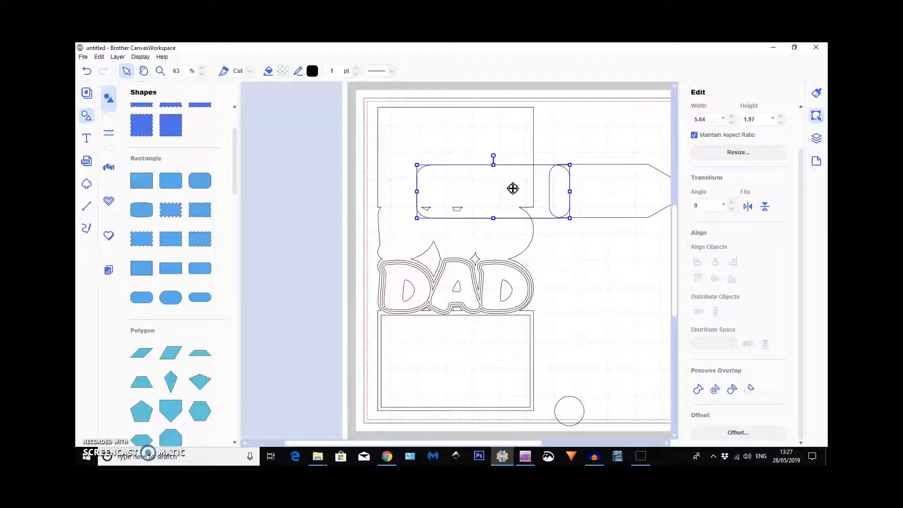
left_click_drag(514, 188, 515, 188)
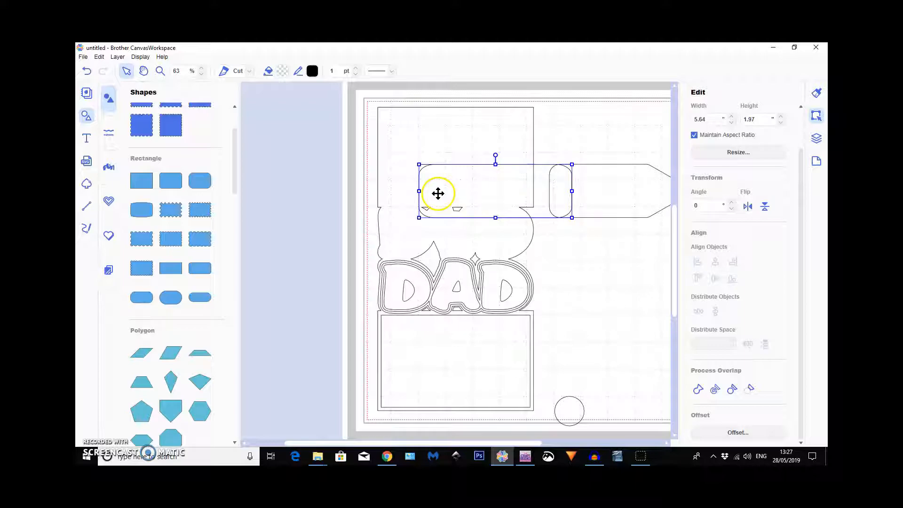
left_click_drag(421, 191, 392, 192)
Select the long rounded rectangle together with the pointed tab and weld them into one belt strap.
left_click(563, 147)
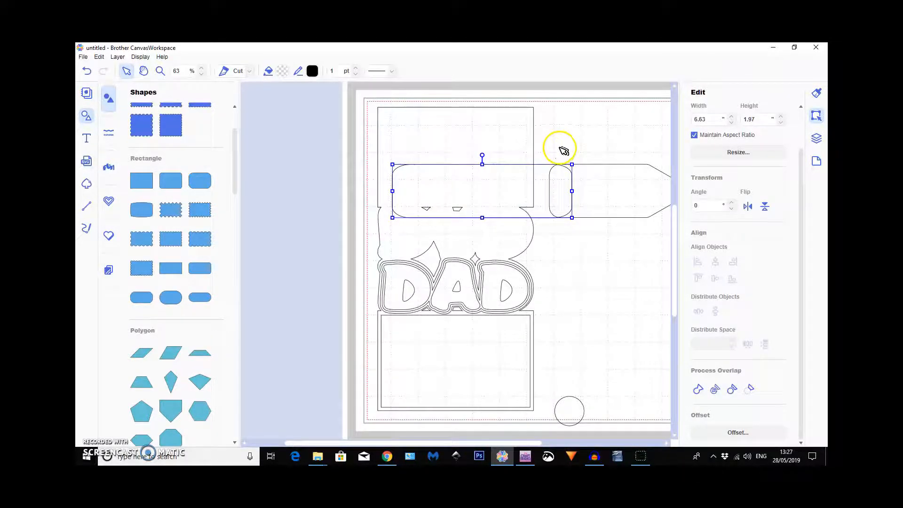
left_click_drag(559, 143, 571, 198)
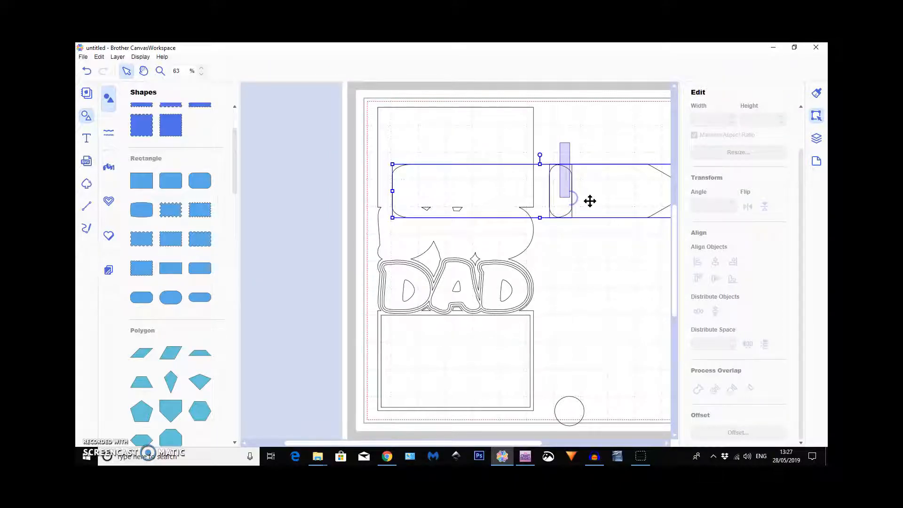
left_click(699, 392)
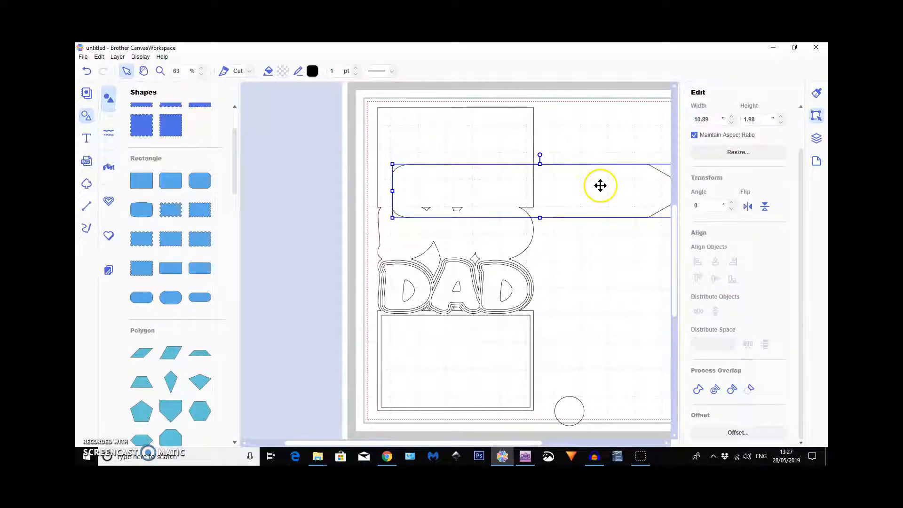
Move the belt strap down over the DAD card and scale it to about 7.56 × 1.37".
left_click_drag(599, 186, 542, 248)
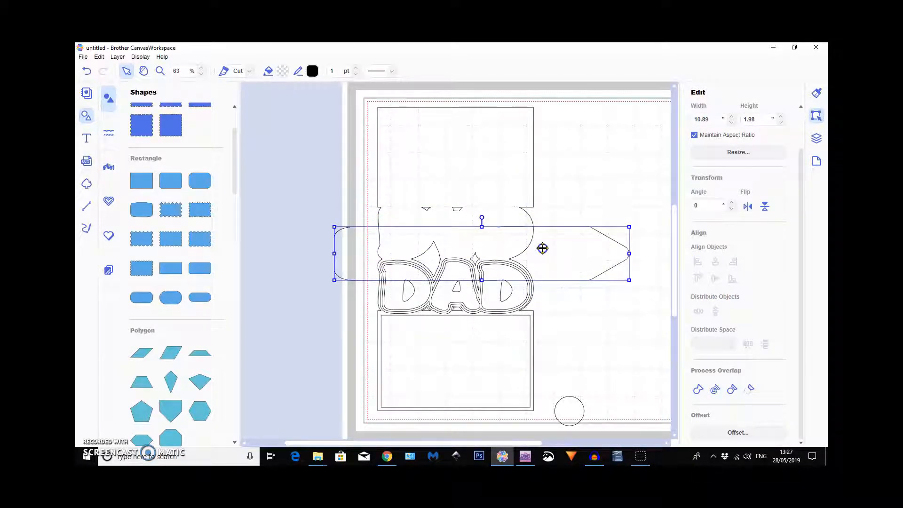
left_click_drag(629, 227, 541, 279)
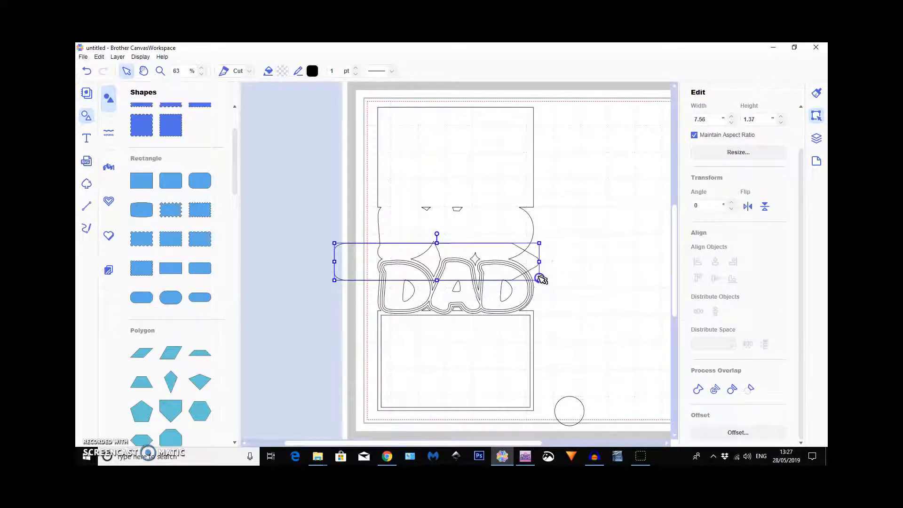
Move the belt strap onto the card's lower panel and scale it to about 5.17 × 0.94".
left_click_drag(464, 250, 494, 345)
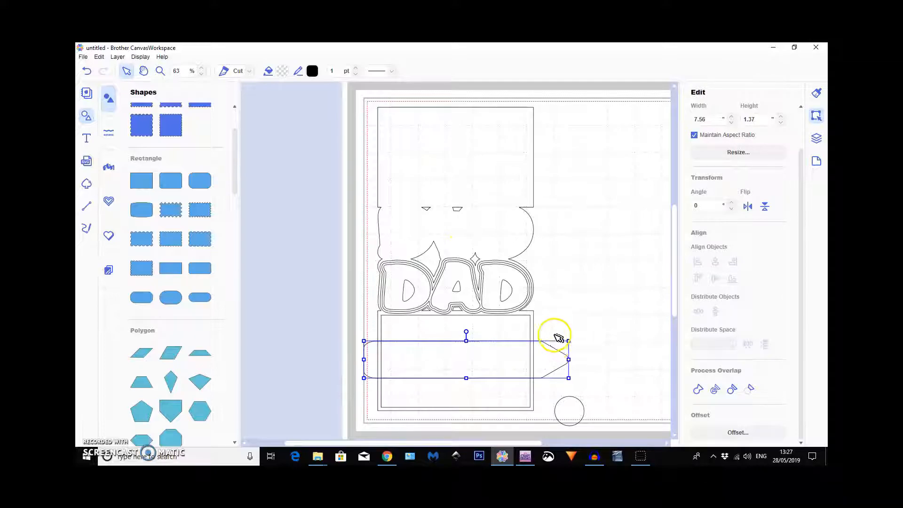
left_click_drag(568, 341, 504, 353)
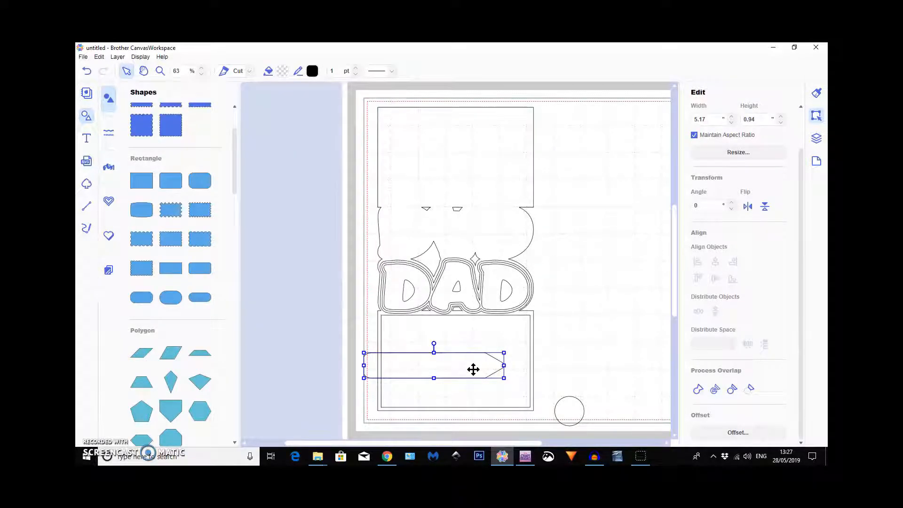
left_click_drag(434, 367, 452, 360)
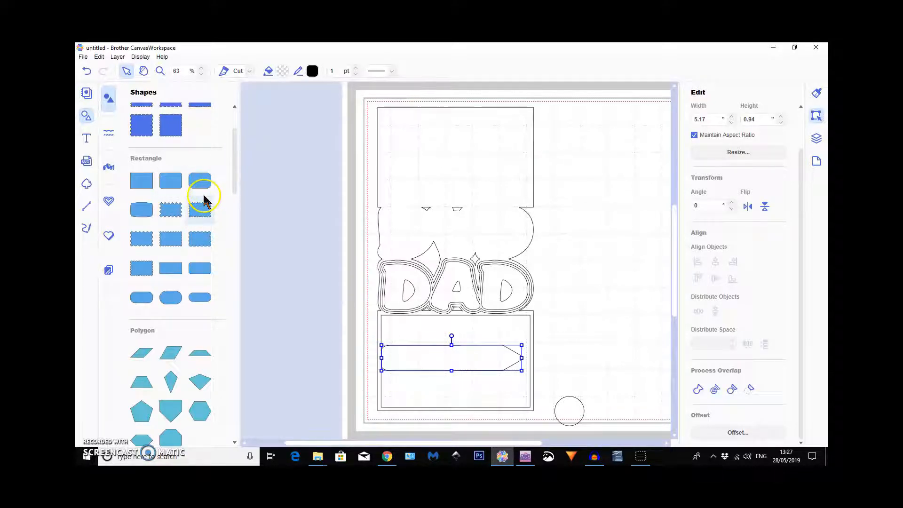
Add a 3.94 × 1.97" rounded rectangle from the basic shapes and place it in the empty area beside the card.
left_click(205, 264)
left_click(87, 116)
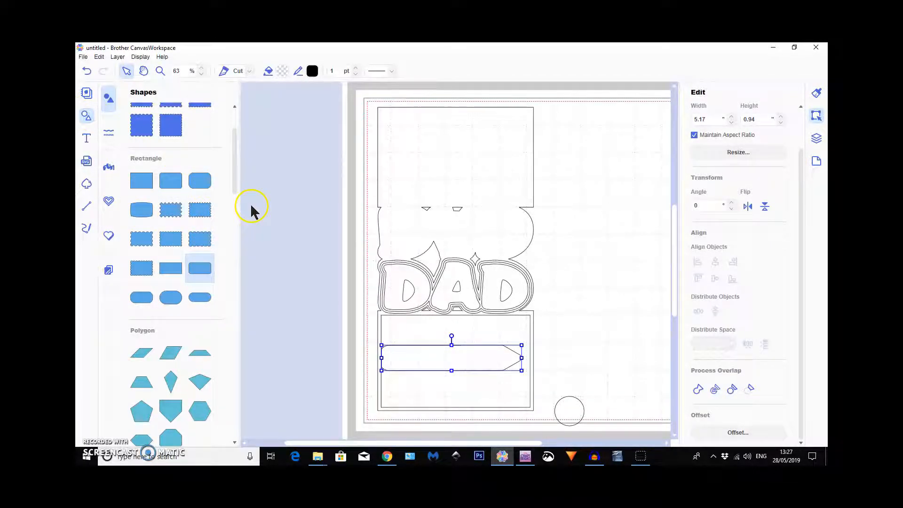
left_click(313, 196)
left_click_drag(303, 131, 512, 312)
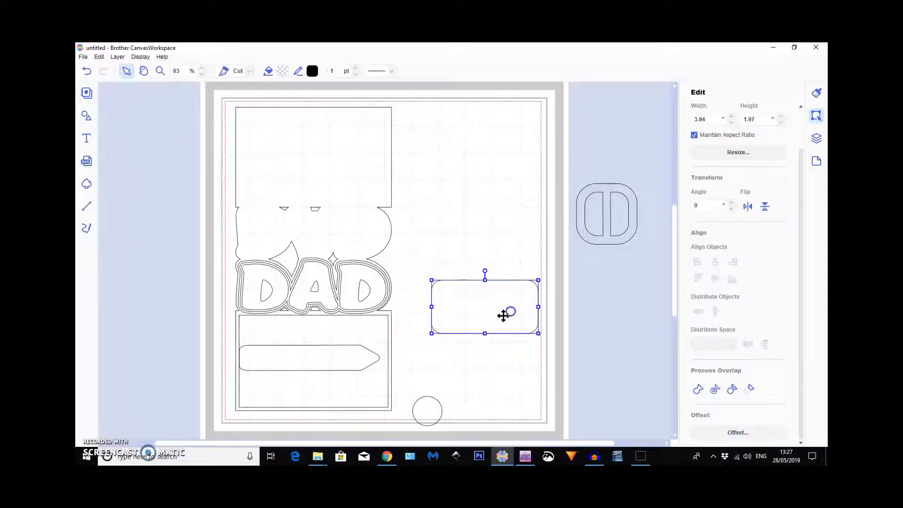
Reduce the belt strap's height to 0.74", and scale the new rounded rectangle to the same 0.74" height, placing it beside the card.
left_click(326, 357)
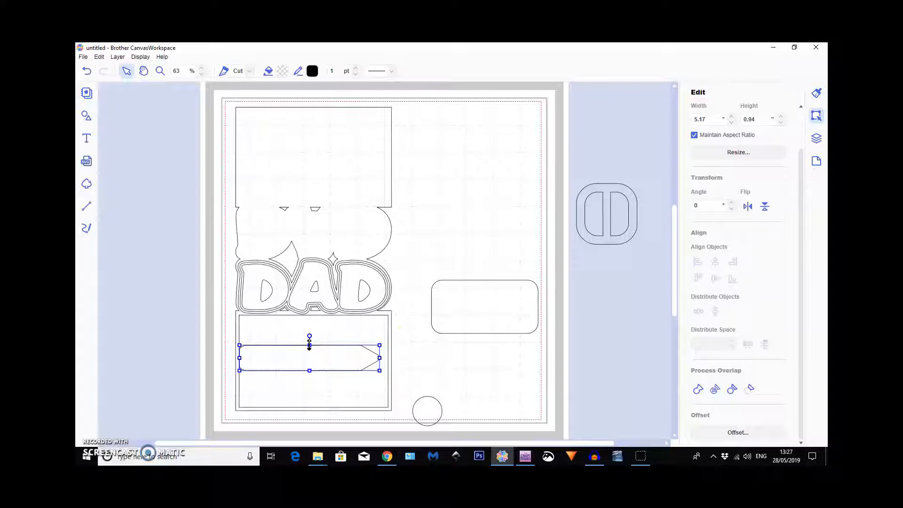
left_click_drag(309, 345, 311, 351)
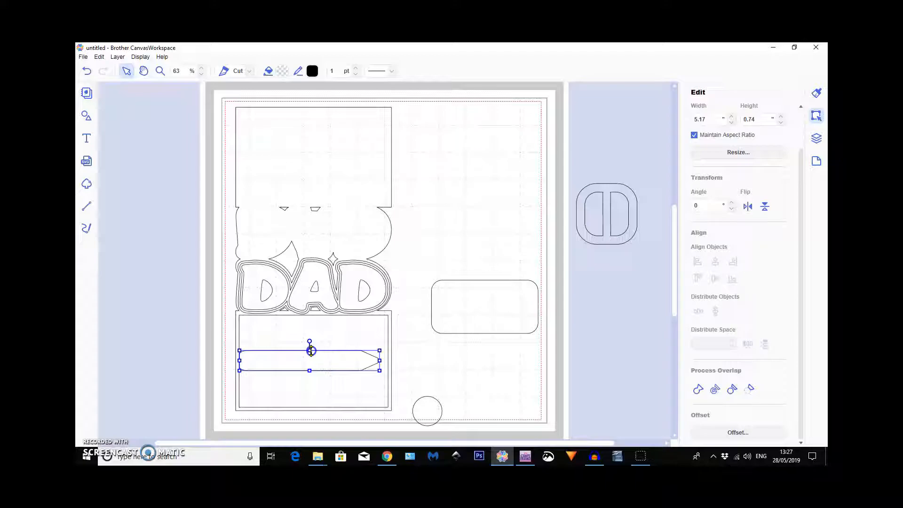
left_click(472, 296)
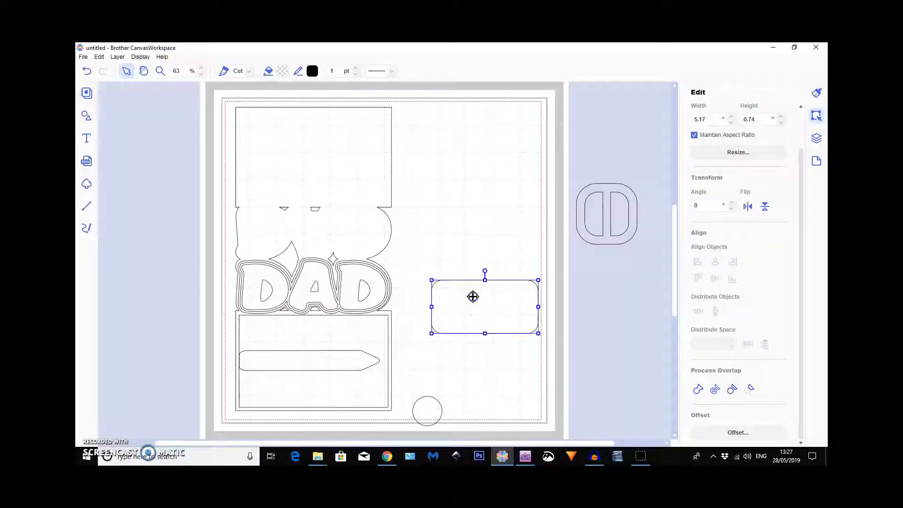
double_click(748, 119)
key("Return")
left_click_drag(452, 291, 475, 354)
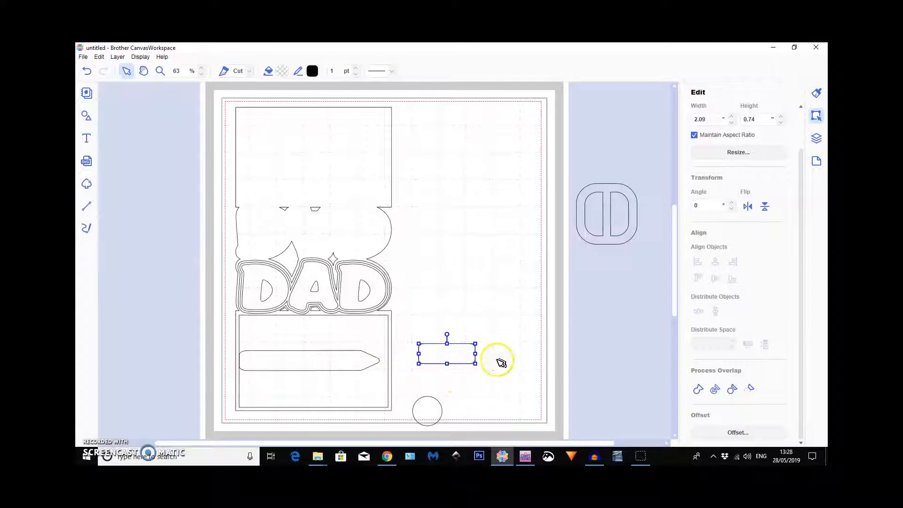
Bring the buckle onto the mat at 1.28 × 1.28" and position the short rounded rectangle clear of it, between card and buckle.
left_click_drag(609, 232, 604, 236)
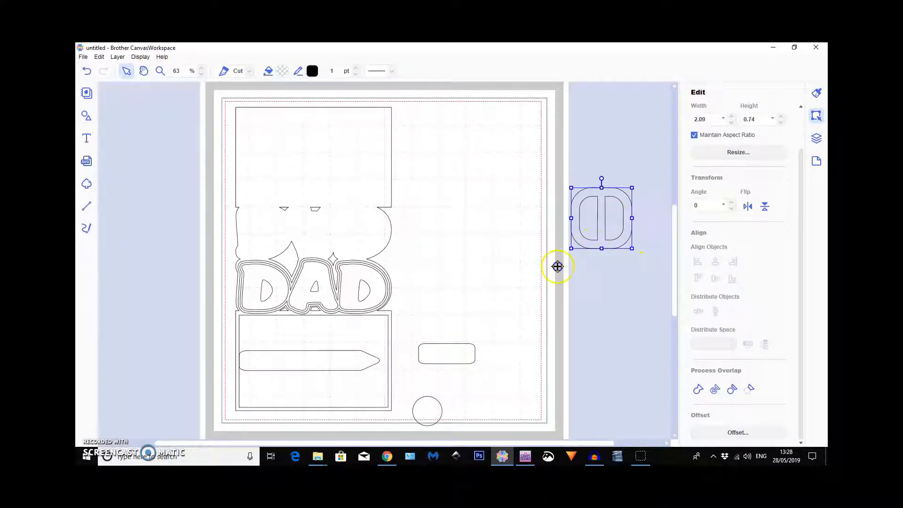
left_click_drag(527, 340, 516, 389)
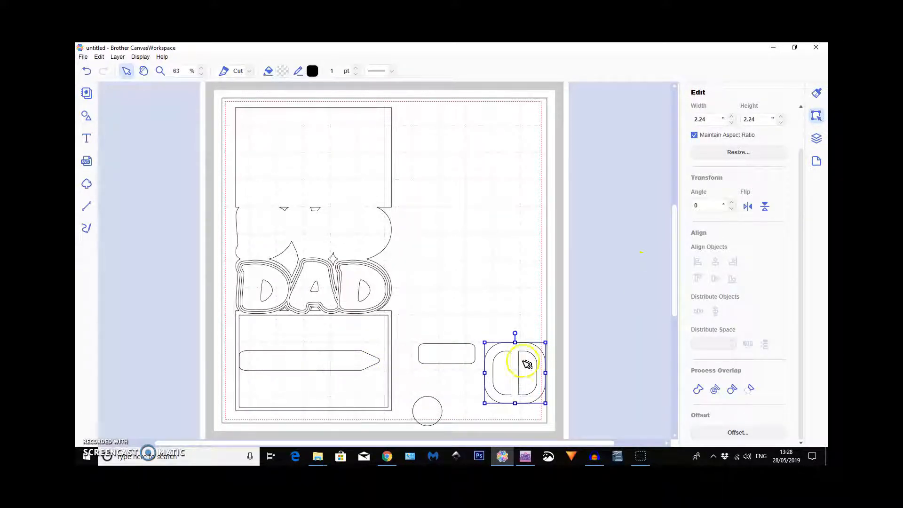
mouse_move(515, 342)
left_mouse_down()
mouse_move(516, 378)
mouse_move(518, 357)
left_mouse_up()
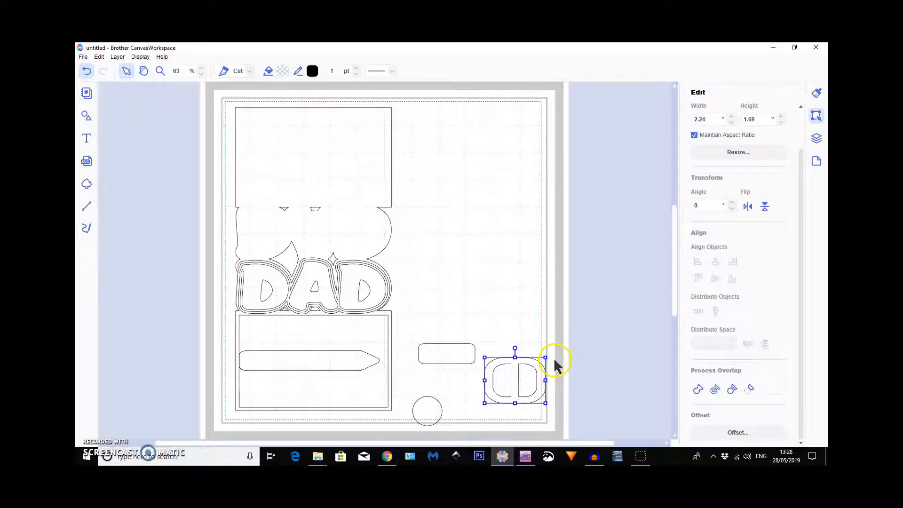
key("ctrl+z")
left_click(514, 361)
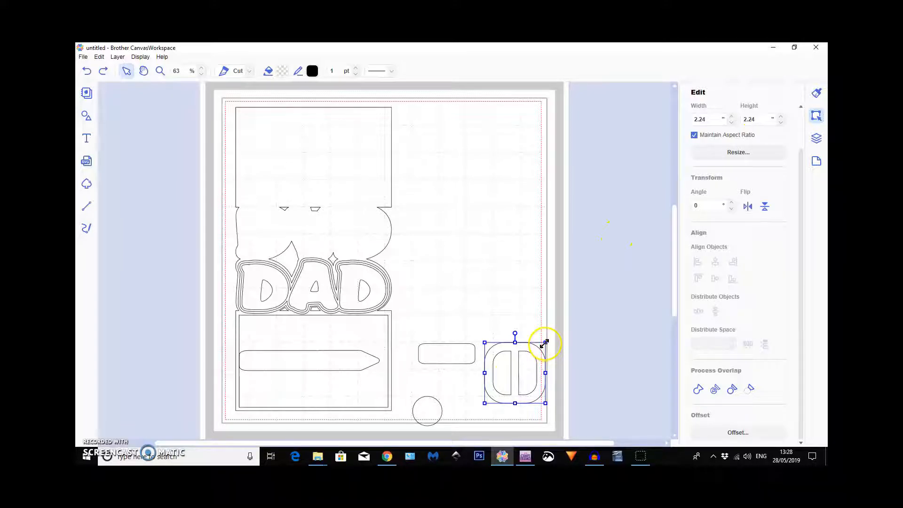
left_click_drag(545, 342, 479, 352)
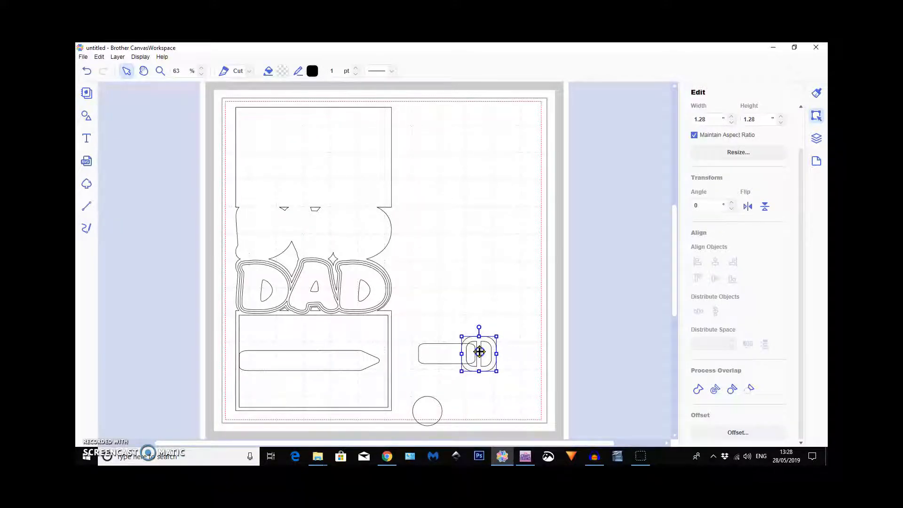
left_click(433, 354)
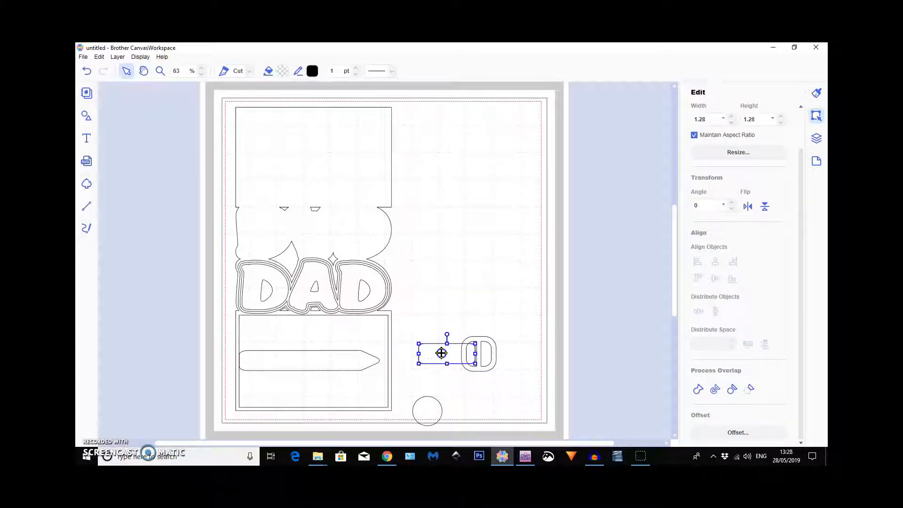
left_click_drag(449, 353, 410, 351)
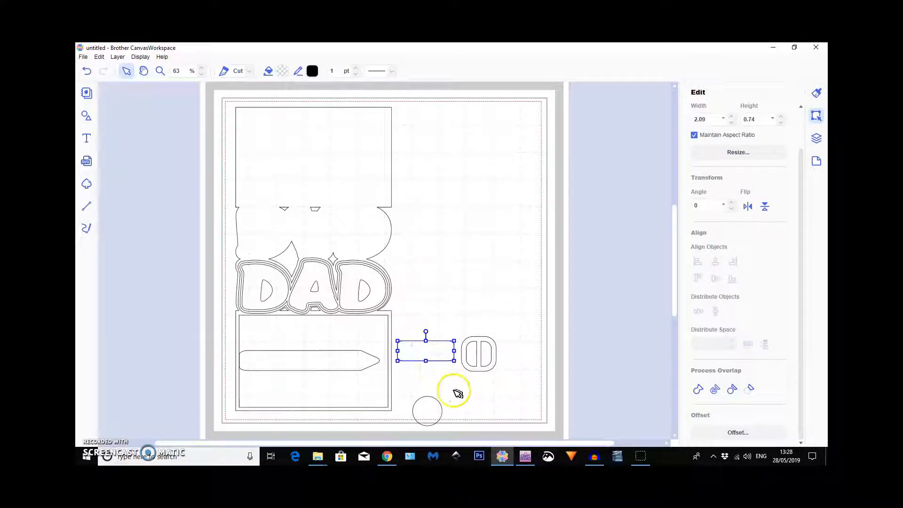
Shrink the loose circle to 0.36" and place it over the belt strap near its pointed end.
left_click(432, 411)
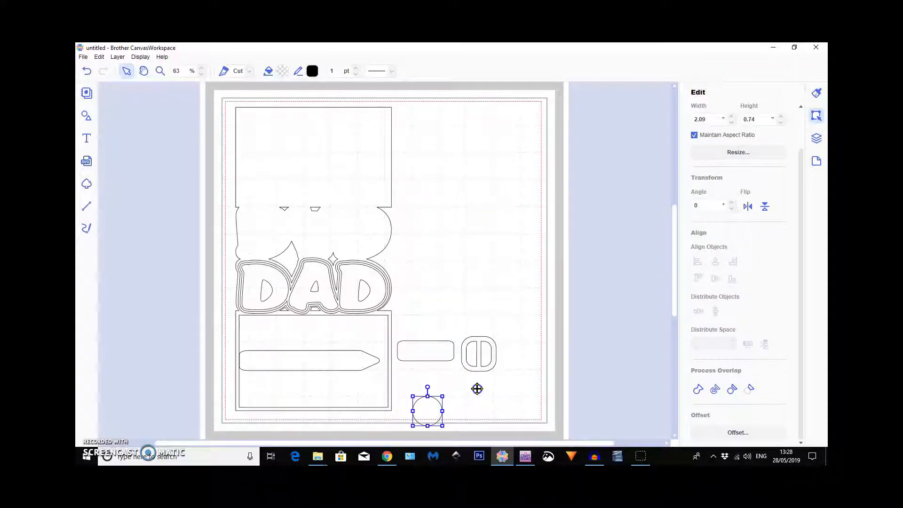
mouse_move(428, 412)
left_mouse_down()
mouse_move(444, 384)
mouse_move(420, 395)
mouse_move(340, 359)
left_mouse_up()
left_click(332, 379)
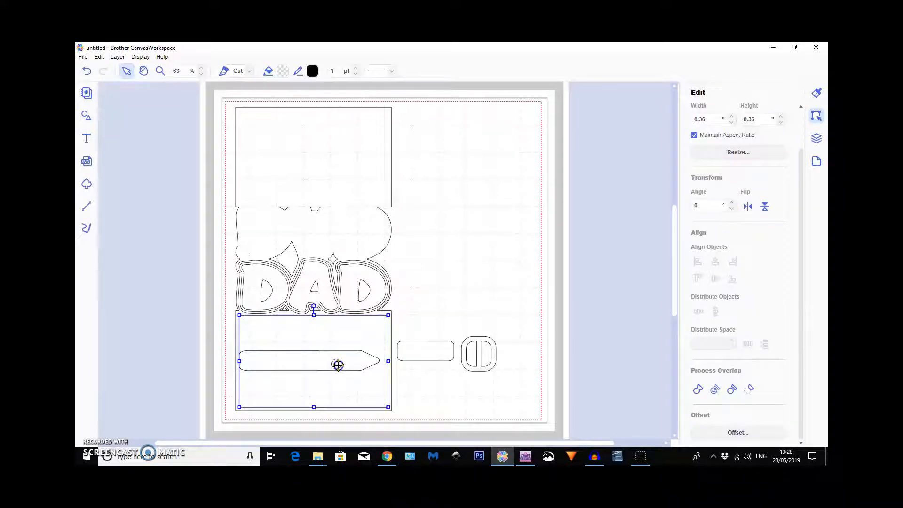
Shift the belt strap slightly up and move the 5.50 × 3.40" panel off the card to free the small circle.
left_click(338, 363)
left_click_drag(341, 359, 344, 349)
left_click(344, 371)
left_click_drag(335, 365, 261, 320)
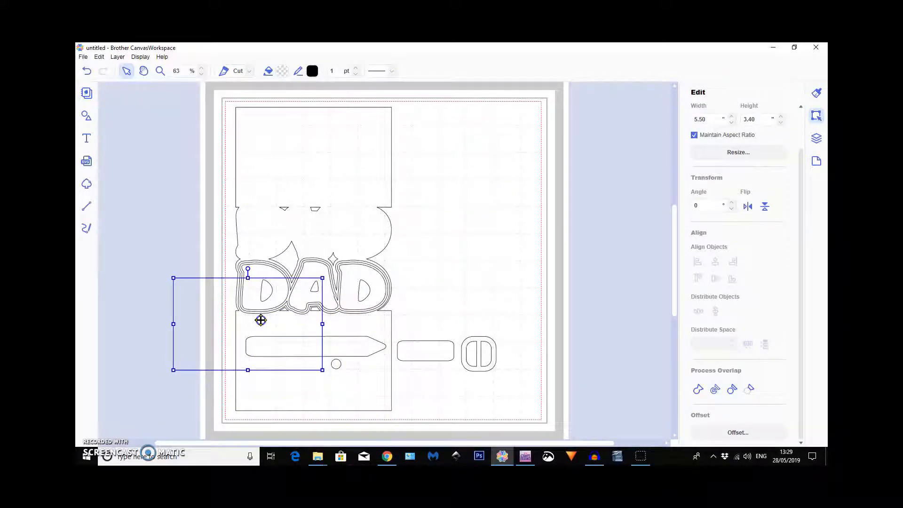
Move the small circle below the buckle at 0.29" and place a duplicate of it right beside it.
left_click(335, 365)
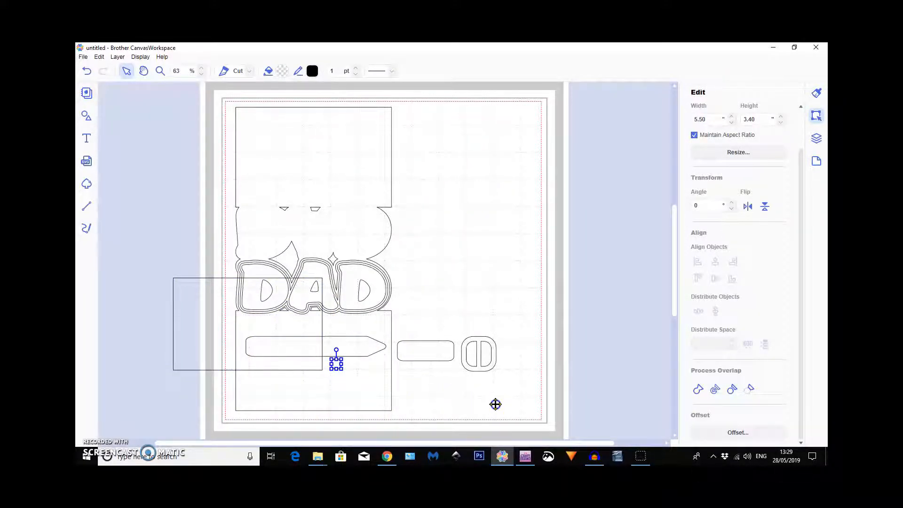
left_click_drag(509, 404, 506, 399)
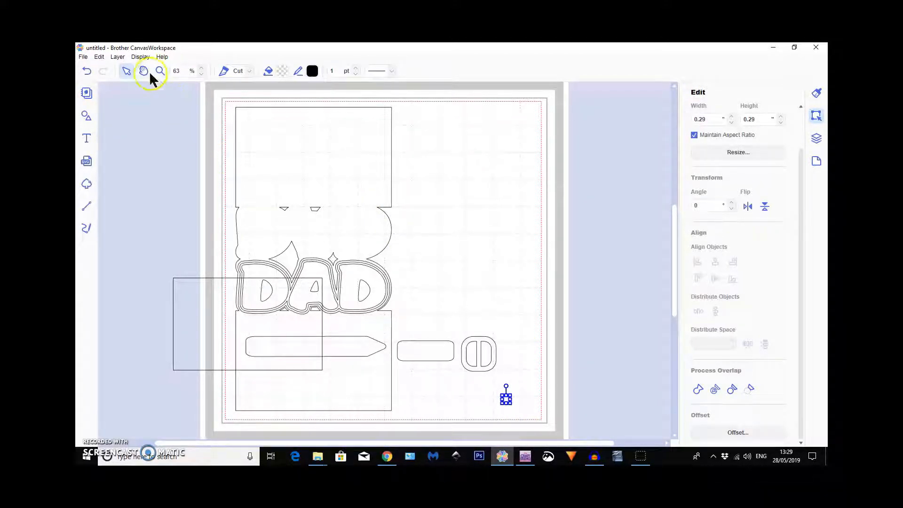
left_click(118, 57)
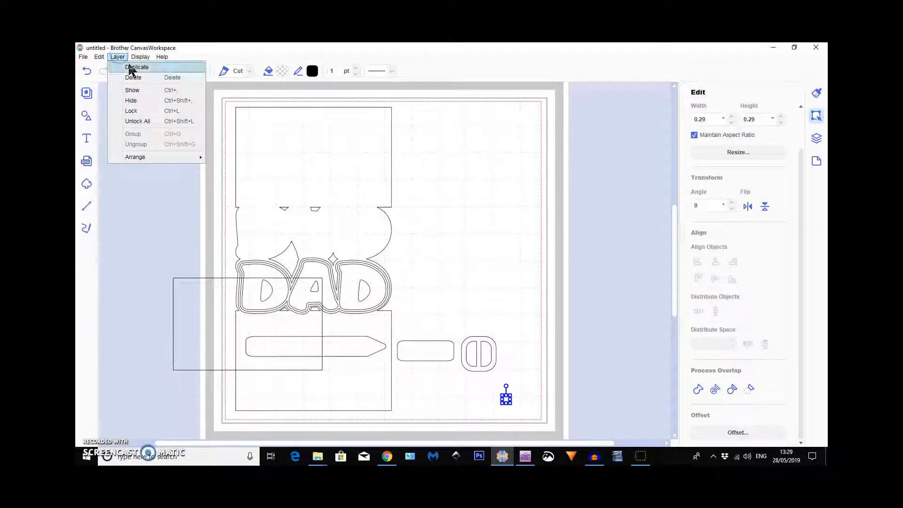
left_click(131, 67)
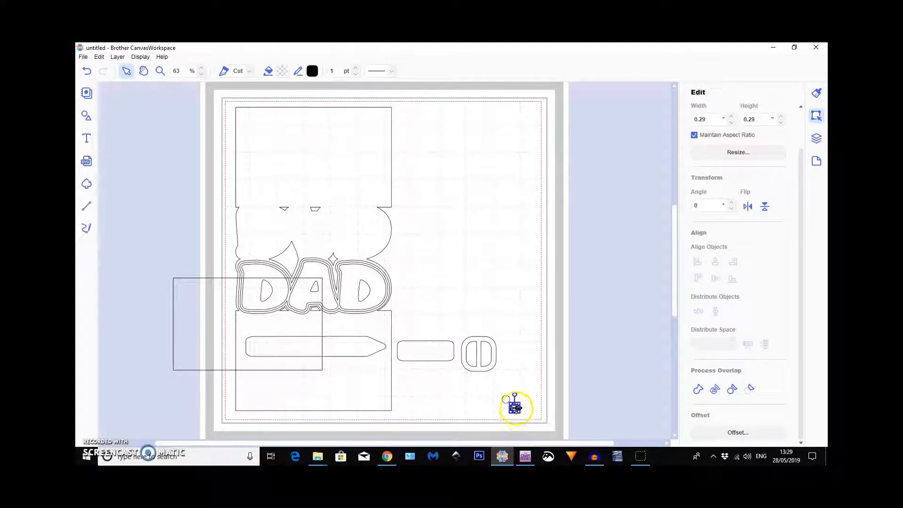
mouse_move(516, 408)
left_mouse_down()
mouse_move(503, 400)
mouse_move(522, 408)
left_mouse_up()
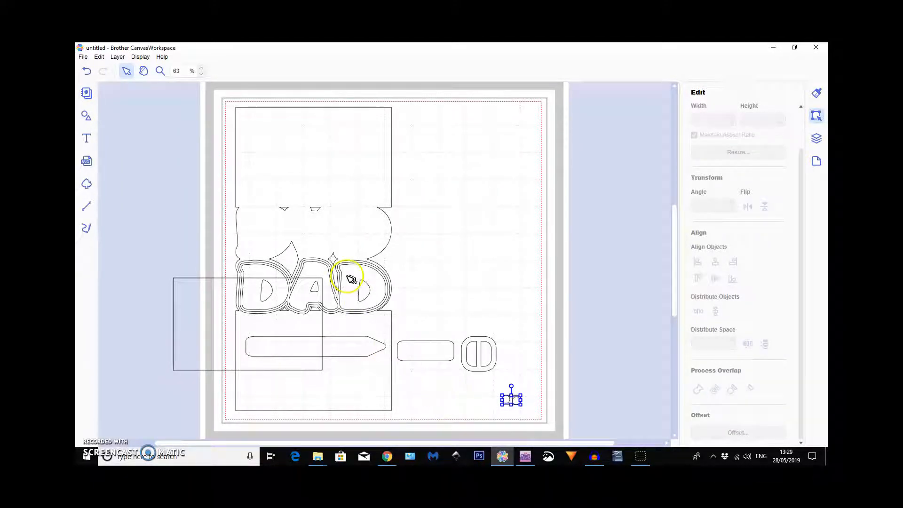
Duplicate the pair of small circles twice to make six circles.
left_click(117, 57)
left_click(122, 69)
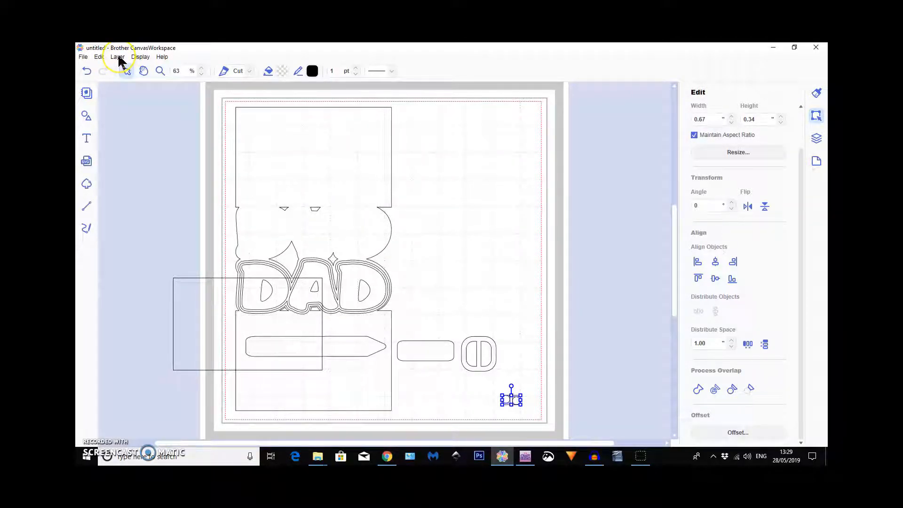
left_click(117, 57)
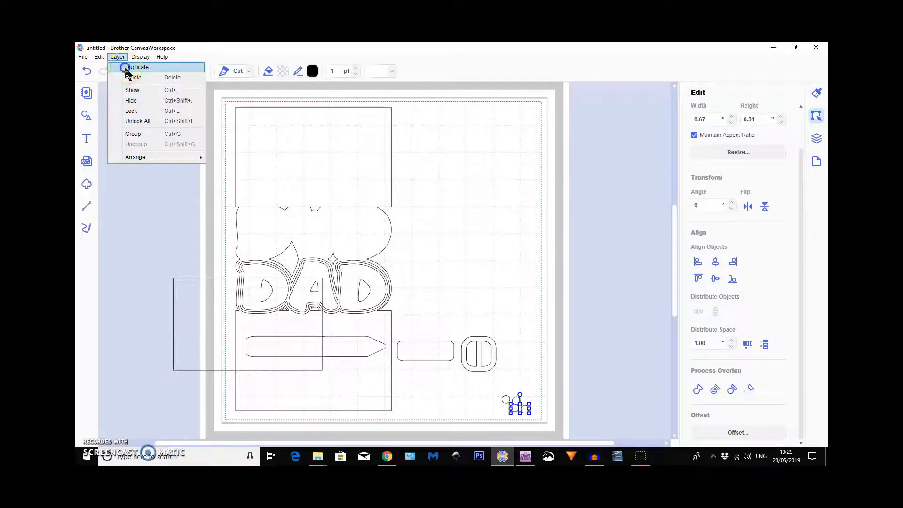
left_click(123, 70)
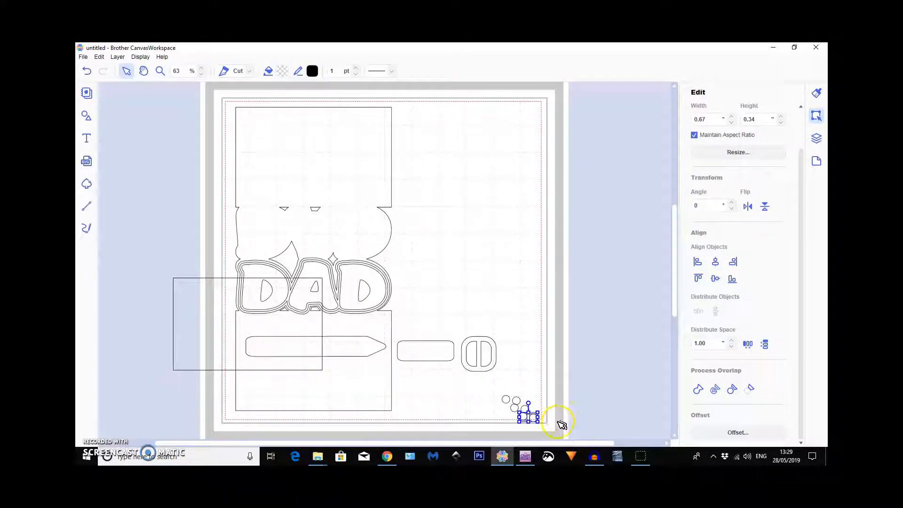
Arrange the six small circles side by side in a rough horizontal row below the buckle.
left_click_drag(535, 420, 536, 401)
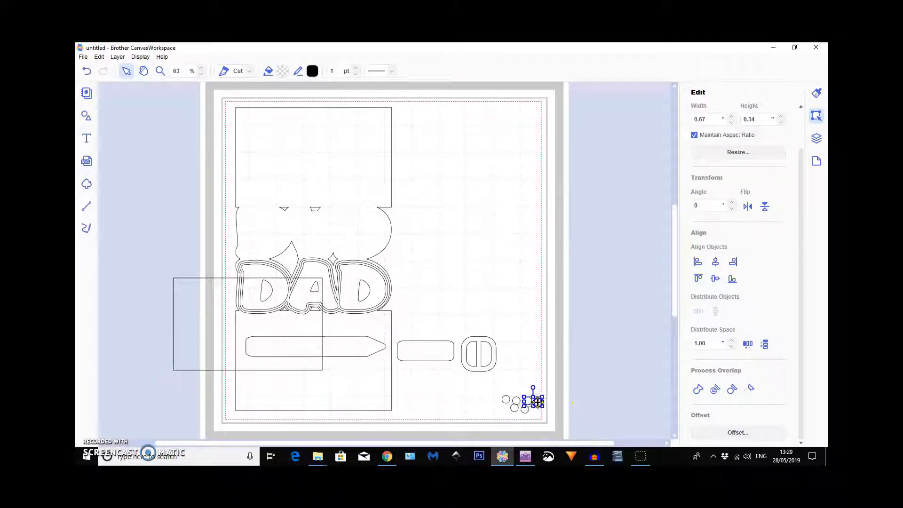
left_click(526, 411)
left_click(549, 403)
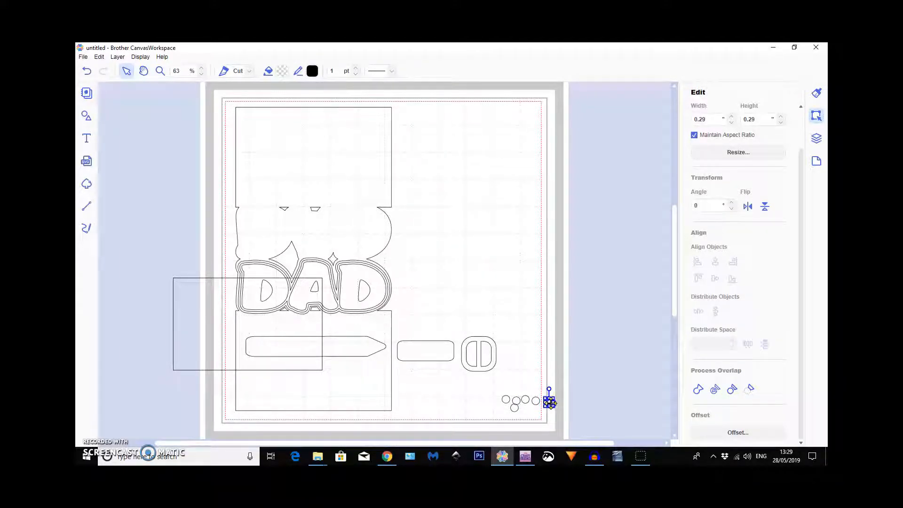
left_click(515, 406)
left_click(562, 402)
left_click_drag(563, 404, 584, 406)
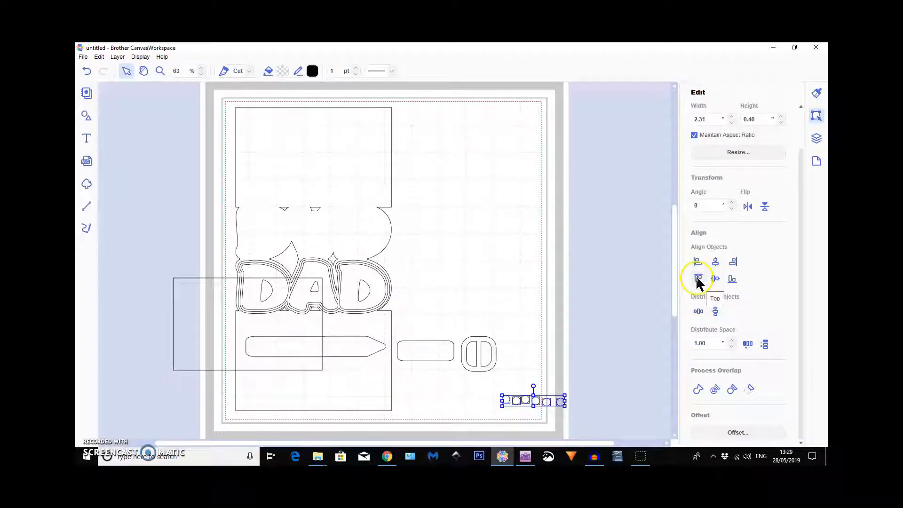
Align the six circles along their bottom edges and distribute them evenly in the horizontal direction.
left_click(732, 280)
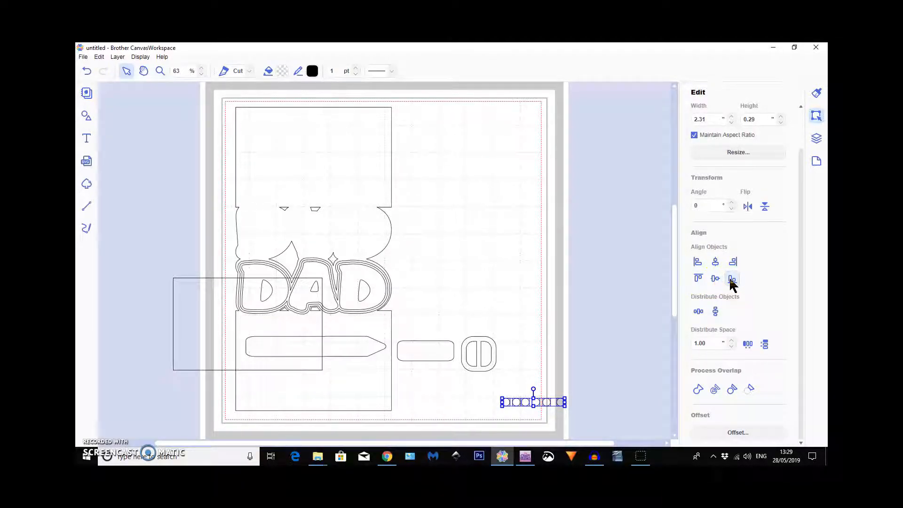
left_click(698, 312)
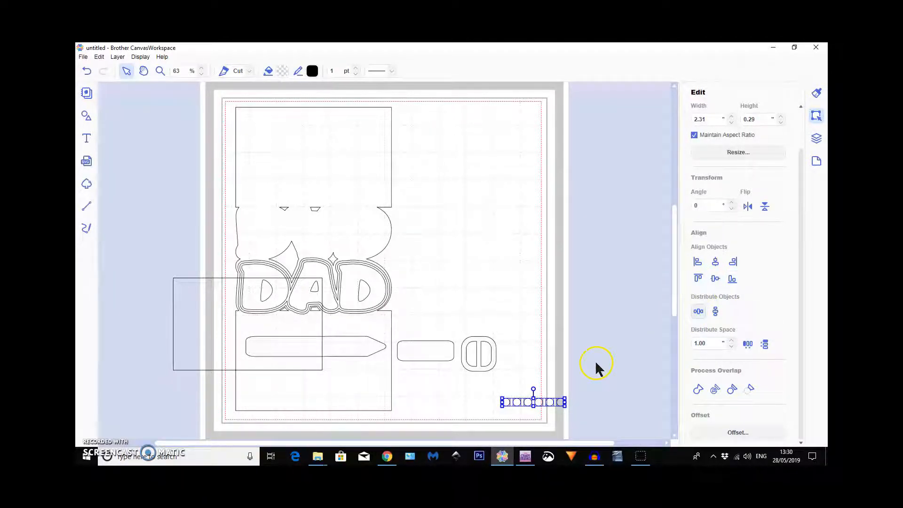
left_click_drag(491, 397, 568, 407)
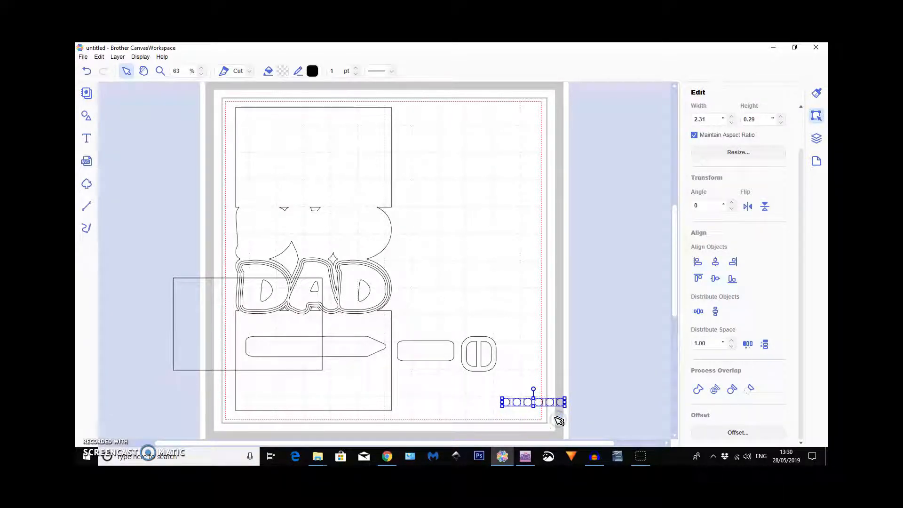
Move the row of circles up beside the buckle and pull the end circle farthest from the buckle away from the others.
mouse_move(539, 404)
left_mouse_down()
mouse_move(326, 346)
mouse_move(585, 343)
left_mouse_up()
left_click(572, 361)
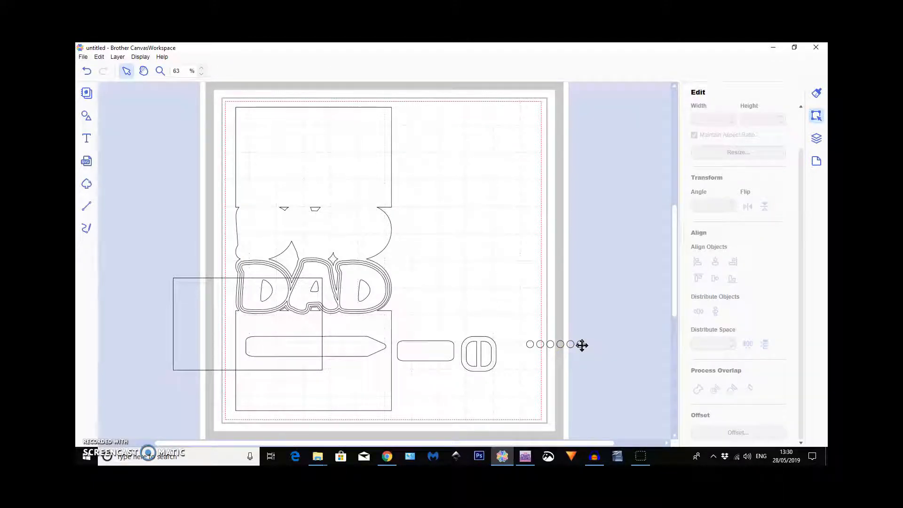
left_click_drag(592, 345, 592, 345)
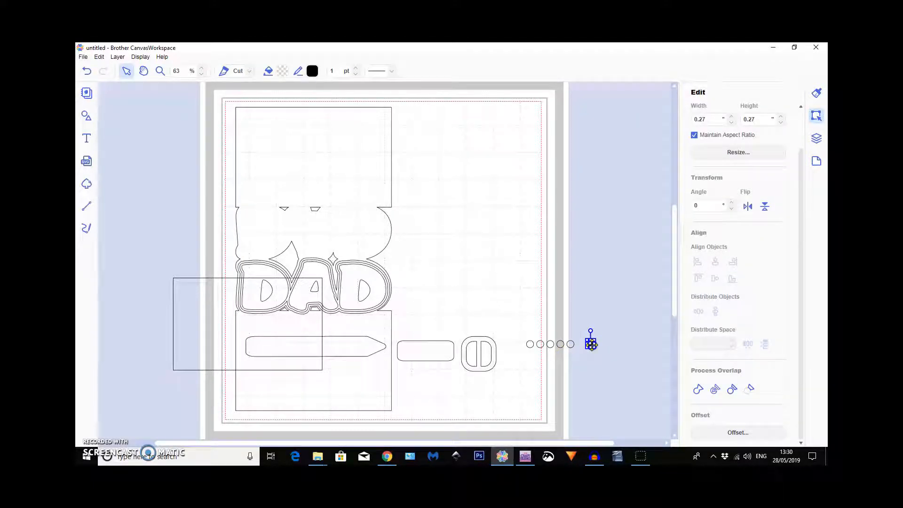
Select all six circles, realign them along their bottom edges and redistribute them evenly over the wider horizontal span.
left_click_drag(521, 324, 560, 338)
left_click_drag(618, 375, 618, 375)
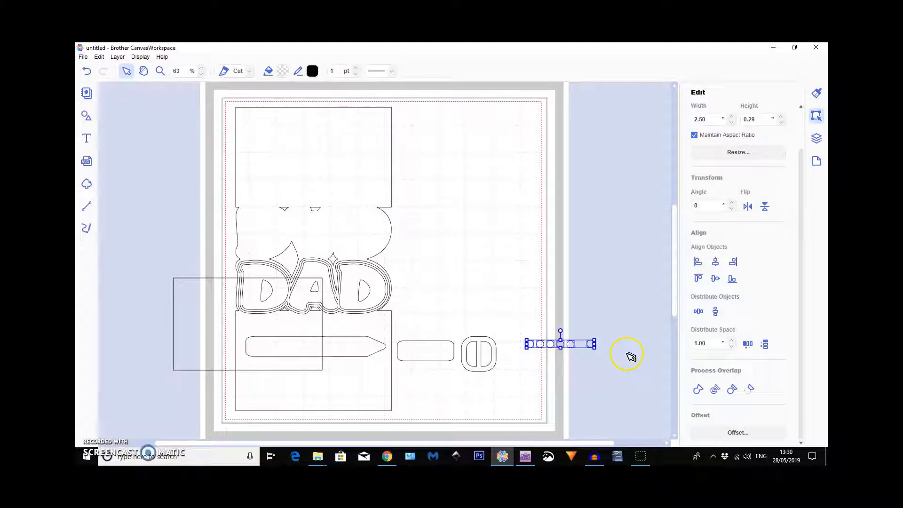
left_click(731, 279)
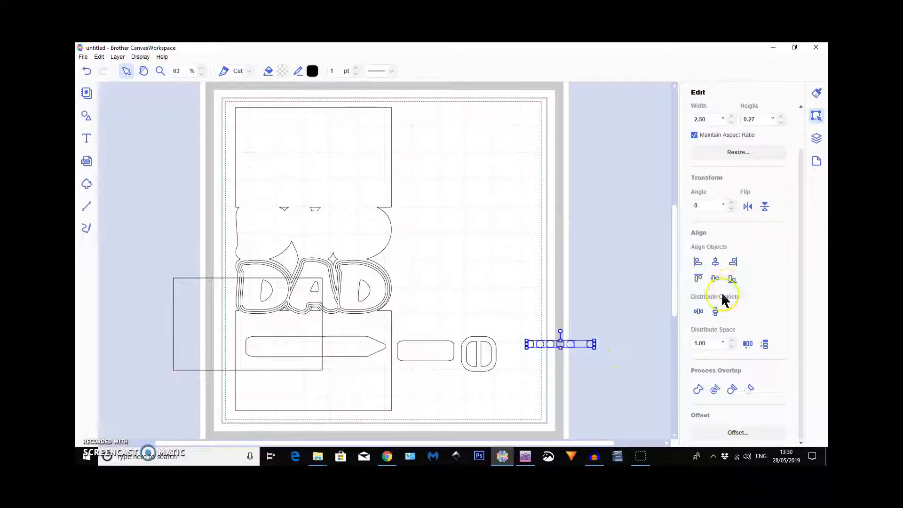
left_click(699, 311)
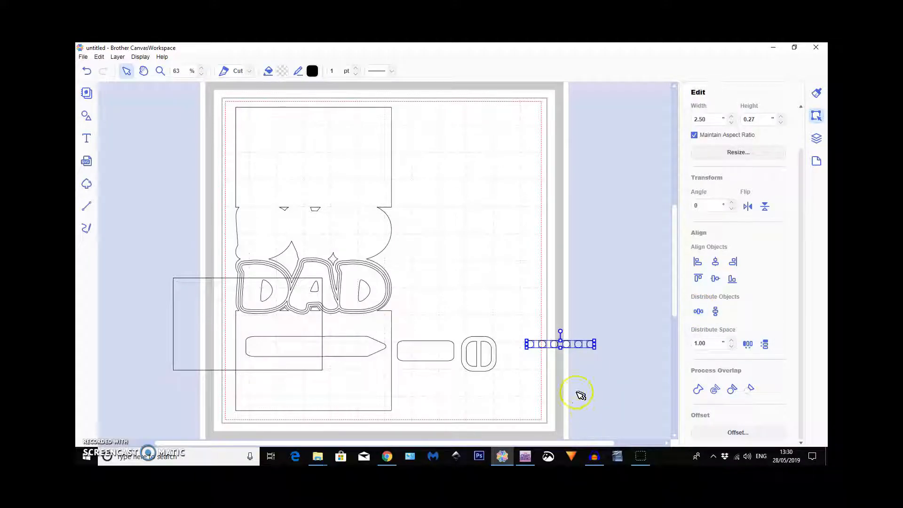
Move the row of circles to the empty area above the buckle and place the pointed belt strap around it.
mouse_move(579, 345)
left_mouse_down()
mouse_move(333, 346)
mouse_move(415, 322)
mouse_move(491, 264)
mouse_move(530, 265)
left_mouse_up()
left_click(357, 347)
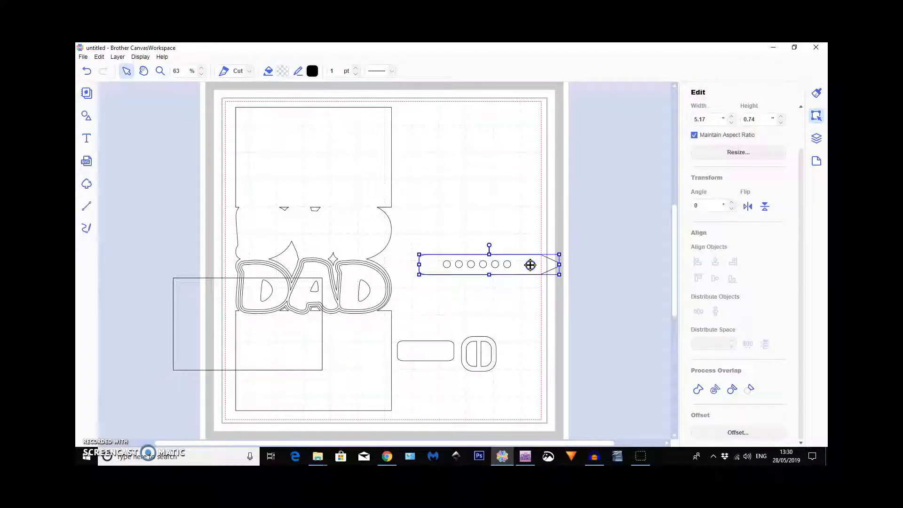
Try to select only the six circles inside the strap, one after another.
left_click(507, 264)
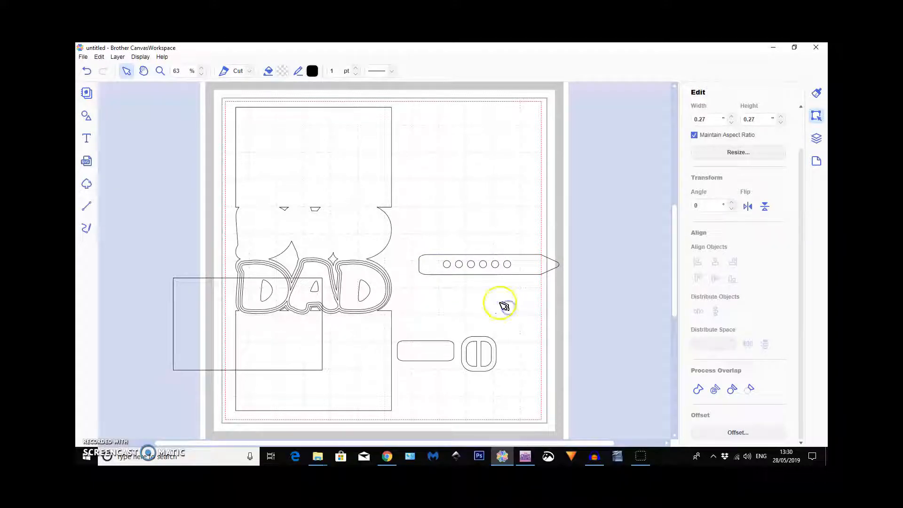
left_click(514, 266)
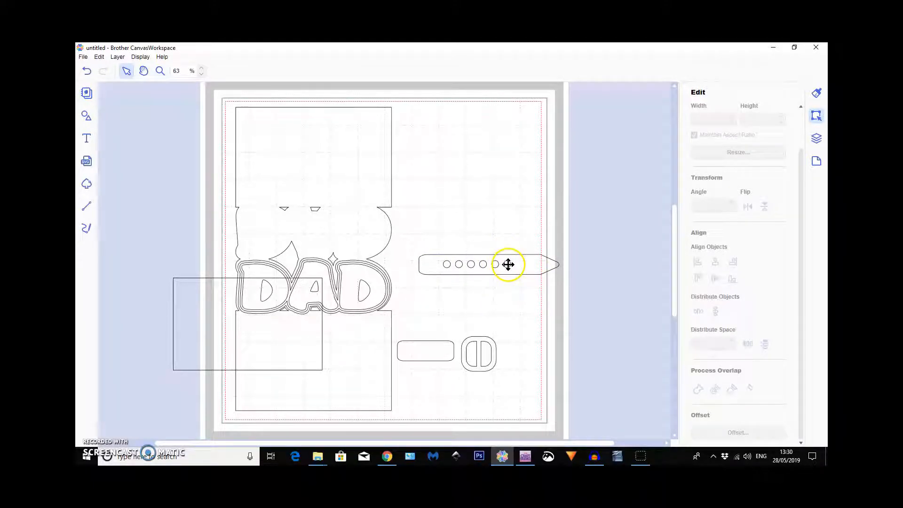
left_click(508, 264)
left_click(484, 264, "shift")
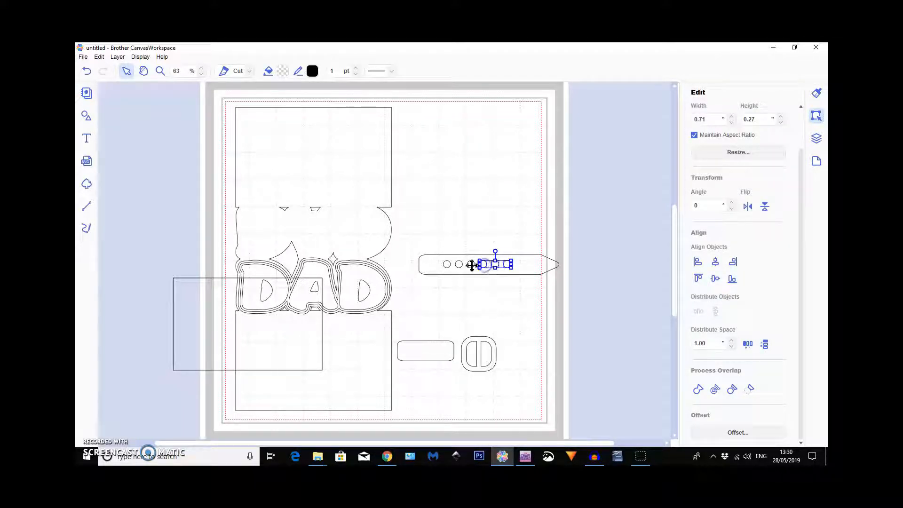
left_click(472, 265, "shift")
left_click(459, 265, "shift")
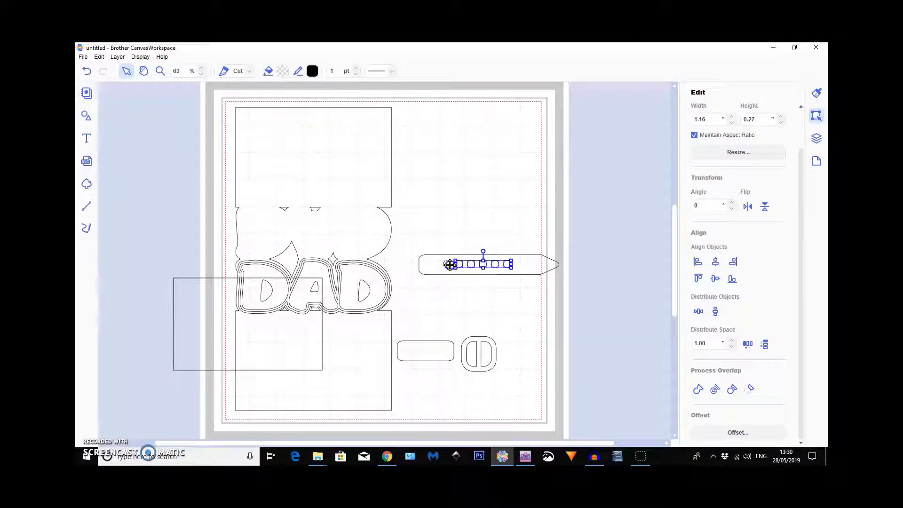
left_click(444, 265, "shift")
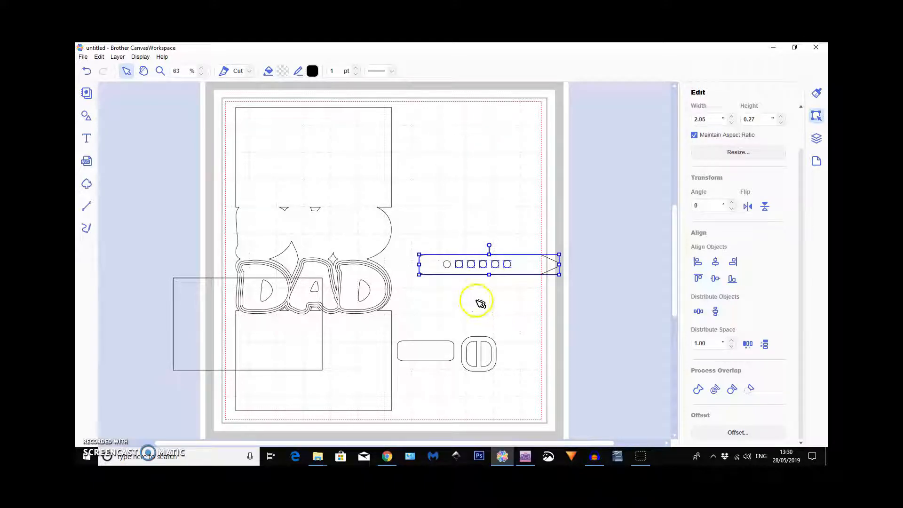
left_click(446, 264, "shift")
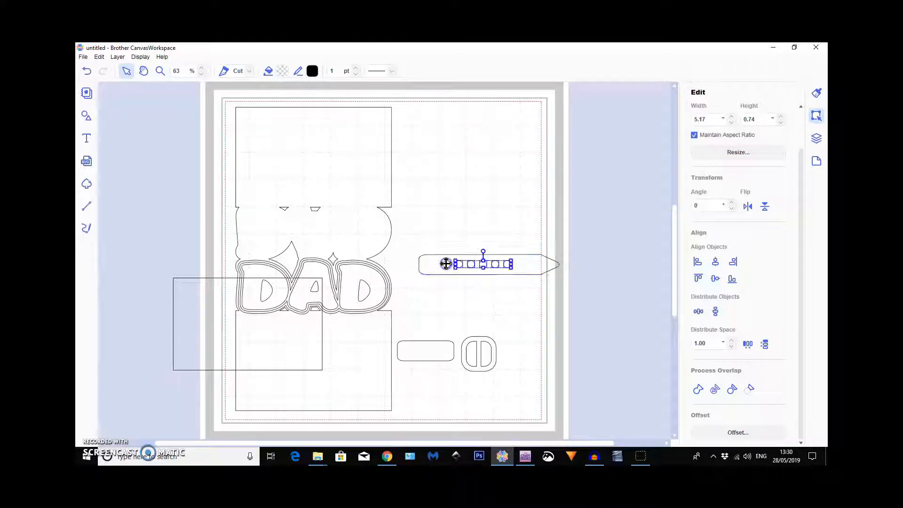
left_click(448, 289)
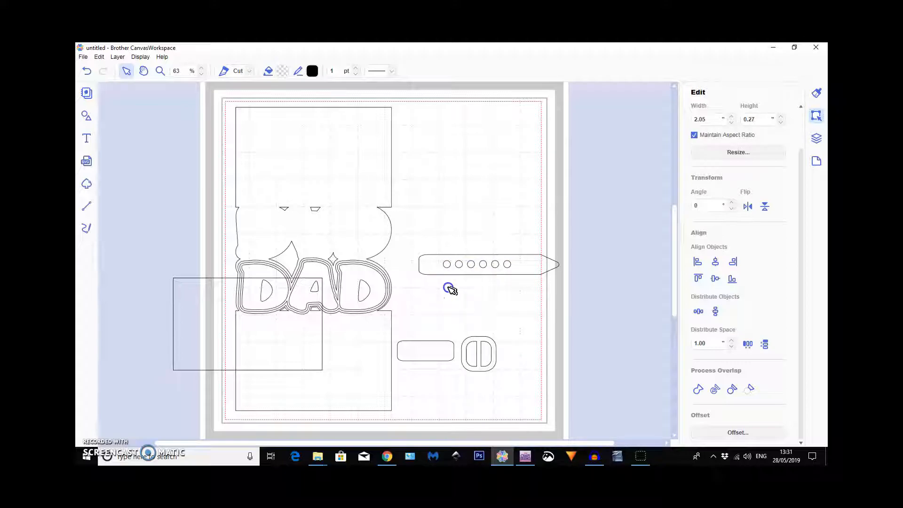
left_click(447, 266)
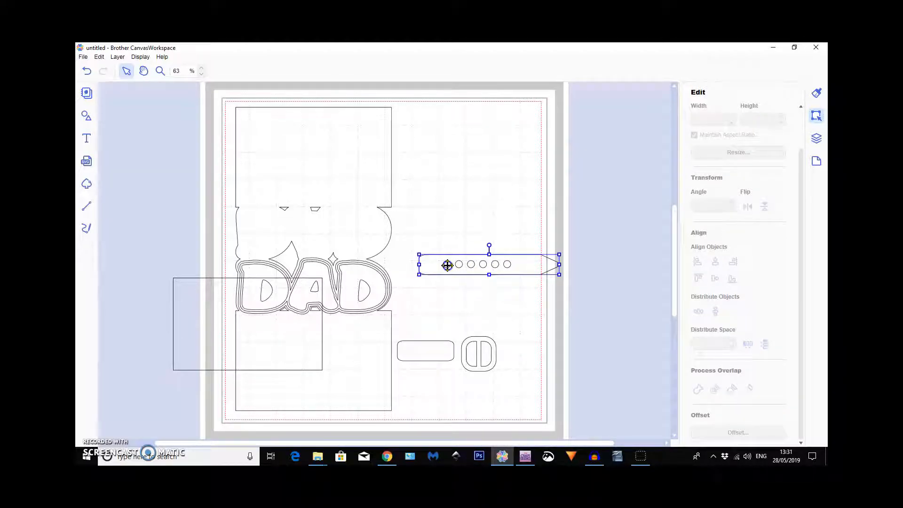
Slide the strap clear of the circles to check the end circle's arrange options, and return it around the row.
left_click_drag(524, 267, 520, 232)
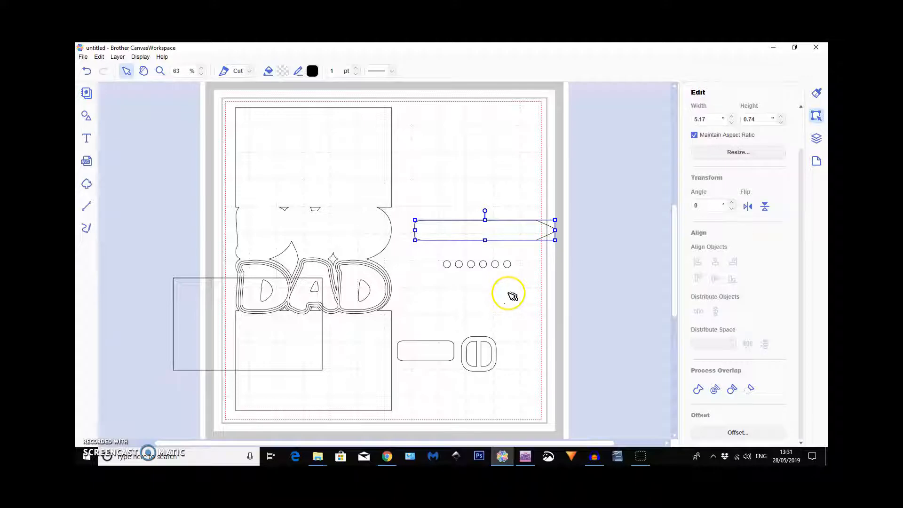
left_click(446, 265)
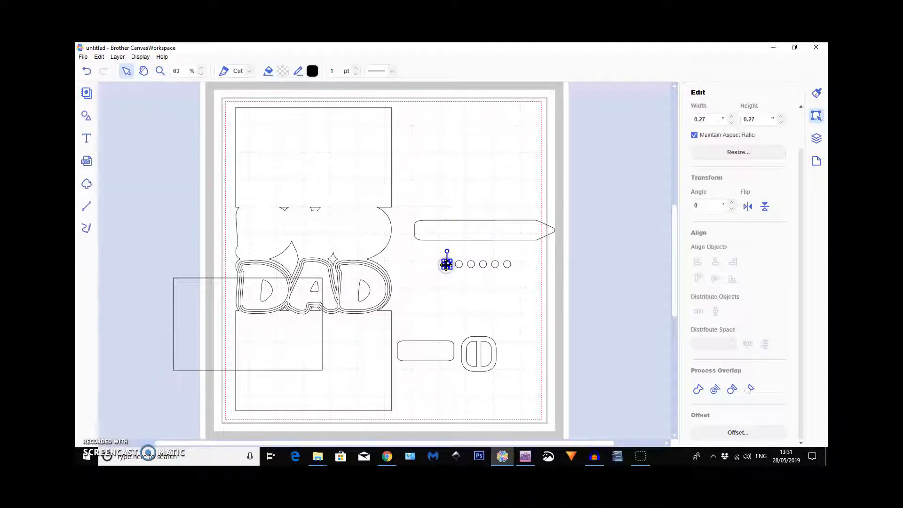
right_click(446, 265)
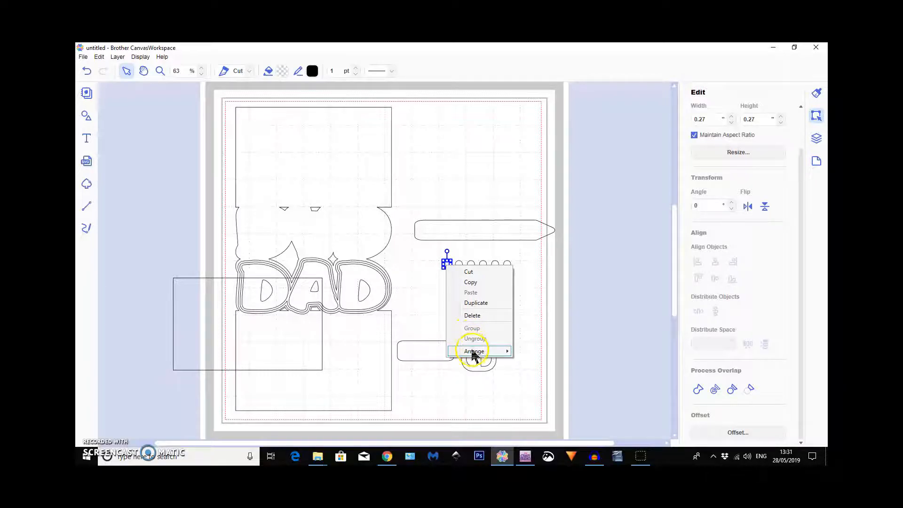
mouse_move(475, 353)
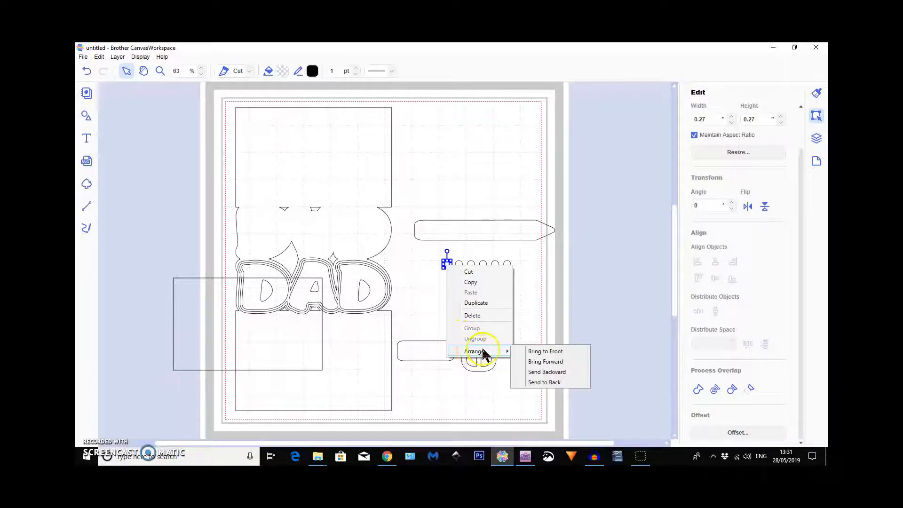
left_click(432, 288)
left_click(474, 230)
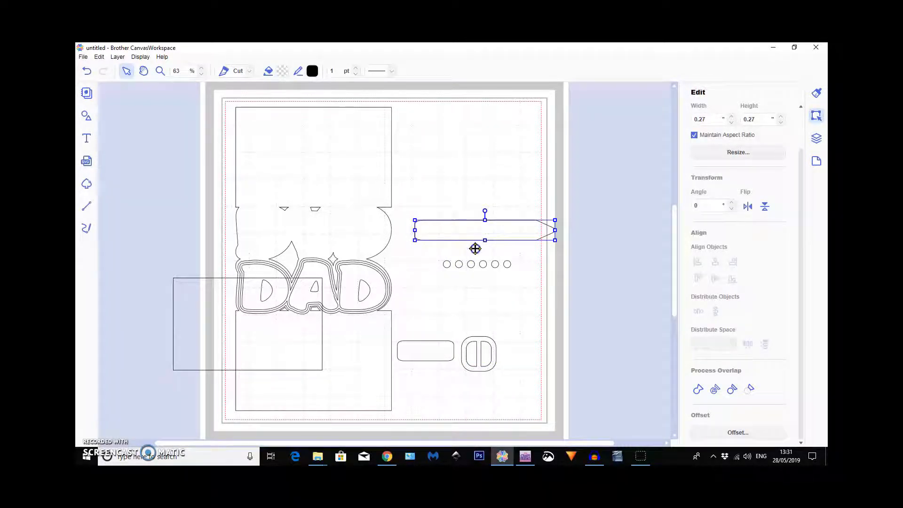
left_click_drag(480, 273, 478, 264)
Align the pointed strap and the six circles to each other by their vertical middles.
left_click(424, 229)
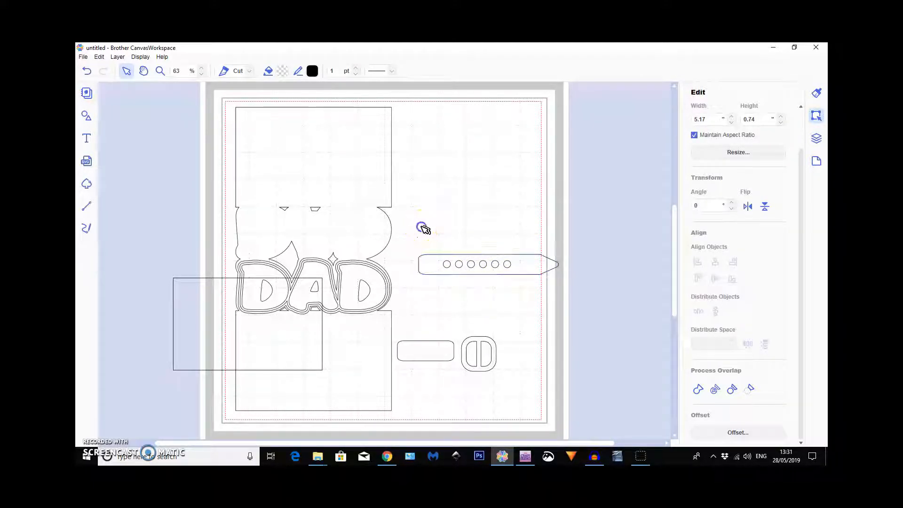
left_click_drag(540, 296, 541, 297)
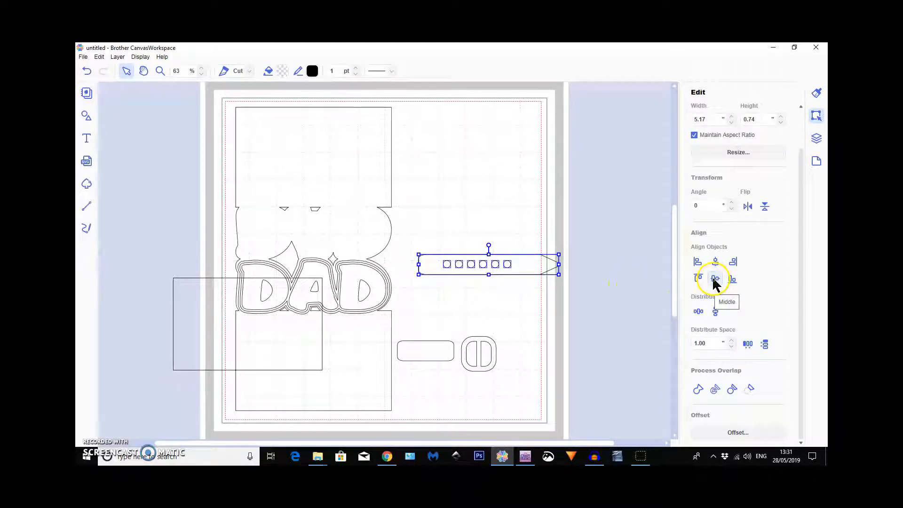
left_click(715, 280)
left_click(470, 304)
left_click(510, 267)
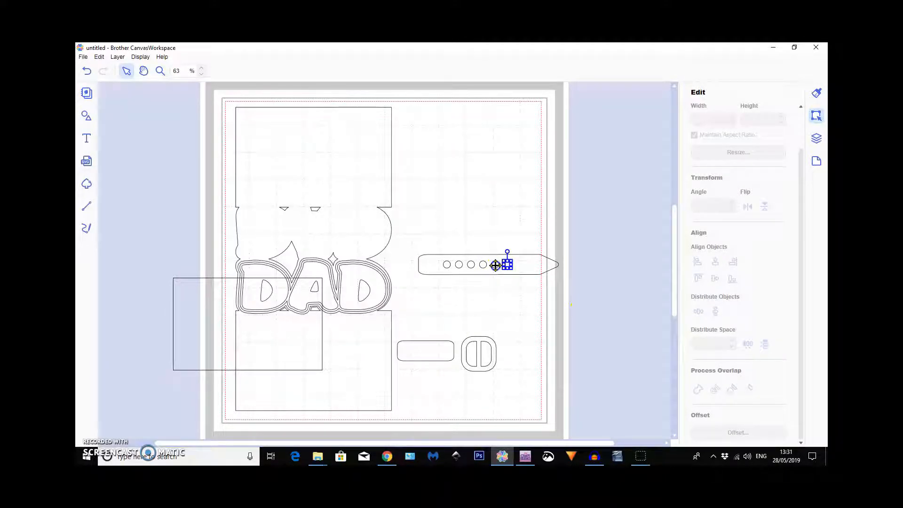
left_click(495, 265, "shift")
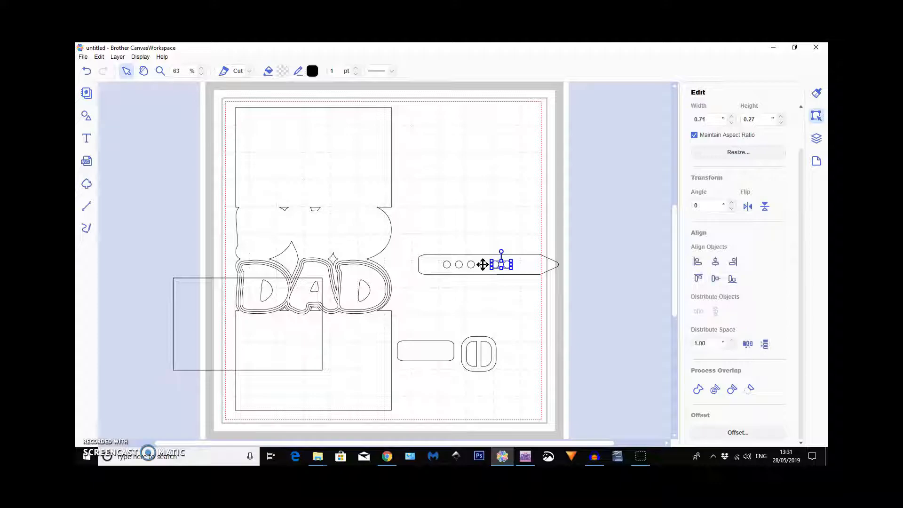
left_click(501, 296)
Select the strap with its six circles and cut the circles out of it as holes by processing the overlap.
left_click(408, 240)
left_click_drag(536, 294, 563, 303)
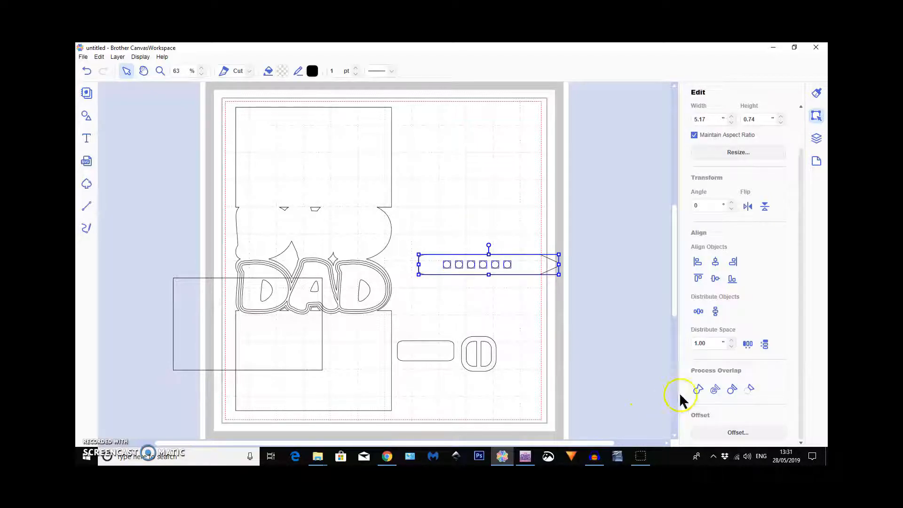
left_click(732, 391)
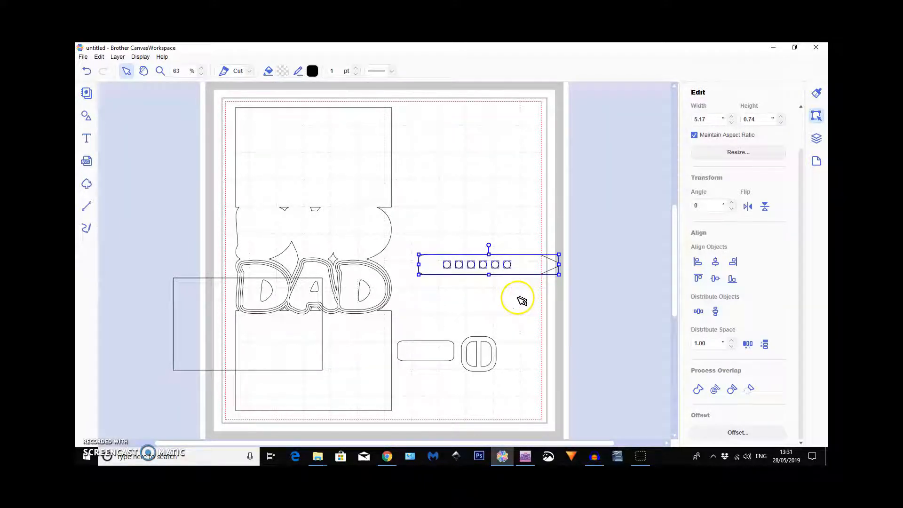
Move the punched strap down to just above the buckle and select the six loose circles left behind.
left_click(517, 262)
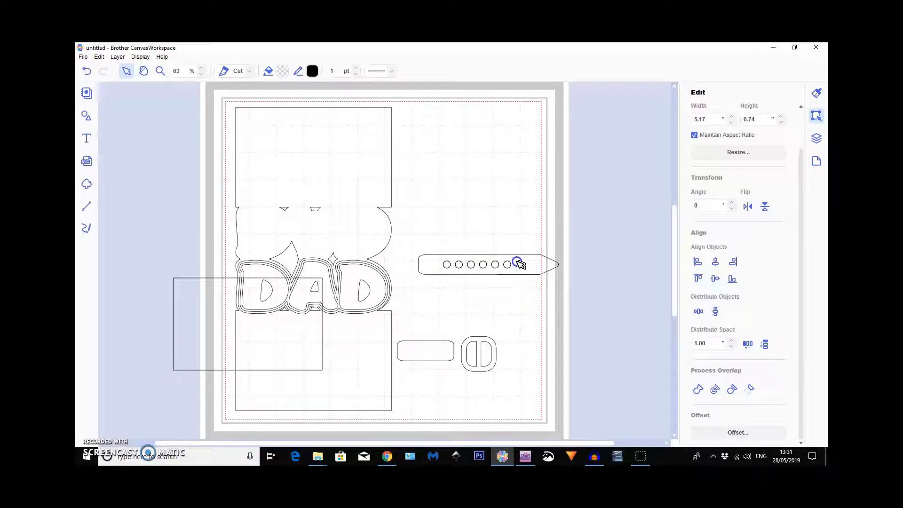
left_click(523, 275)
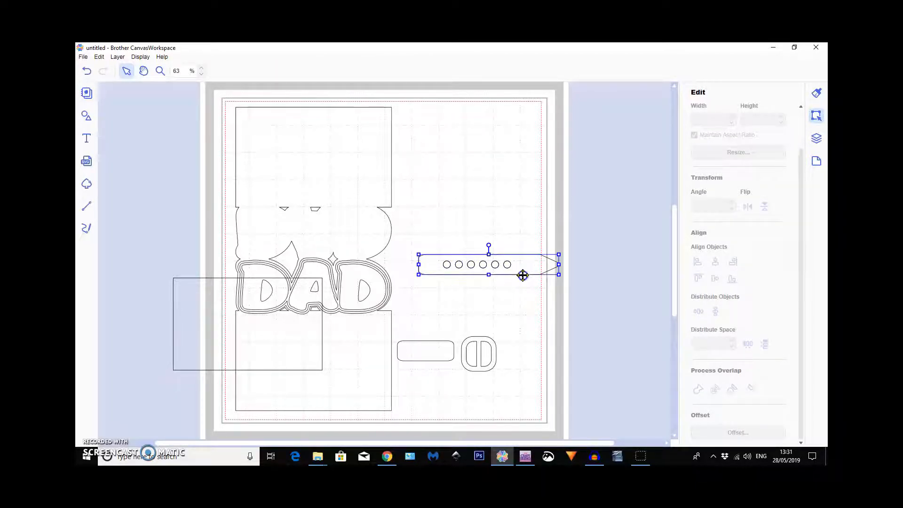
left_click_drag(515, 306, 512, 317)
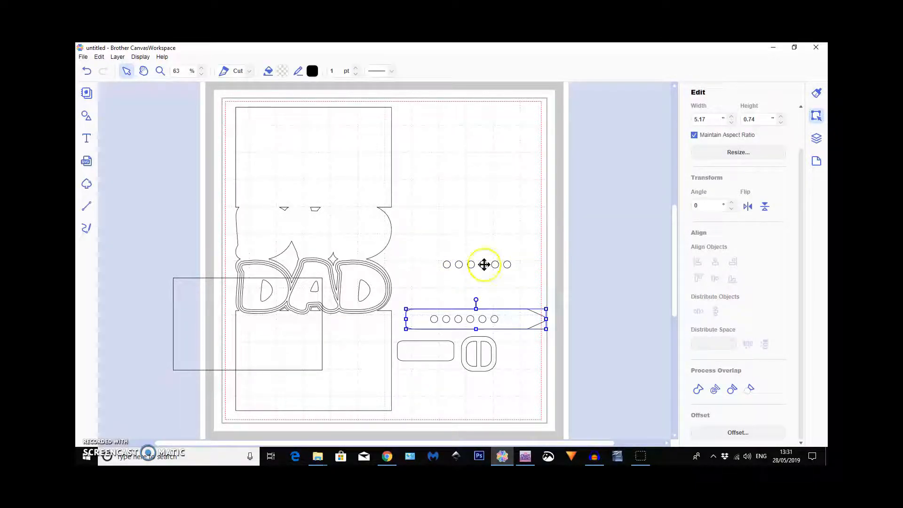
left_click_drag(425, 247, 528, 277)
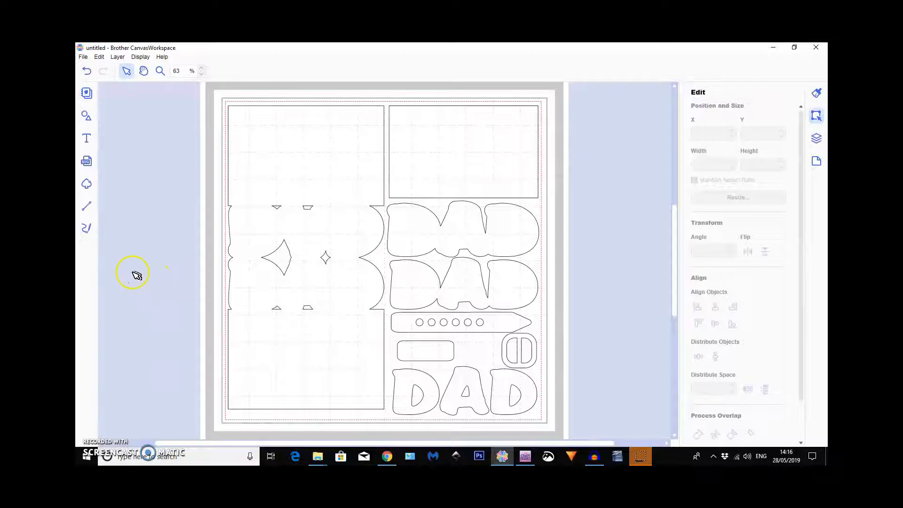
Ungroup the column of card pieces and move its plain rectangular panel off the mat.
left_click_drag(446, 163, 391, 251)
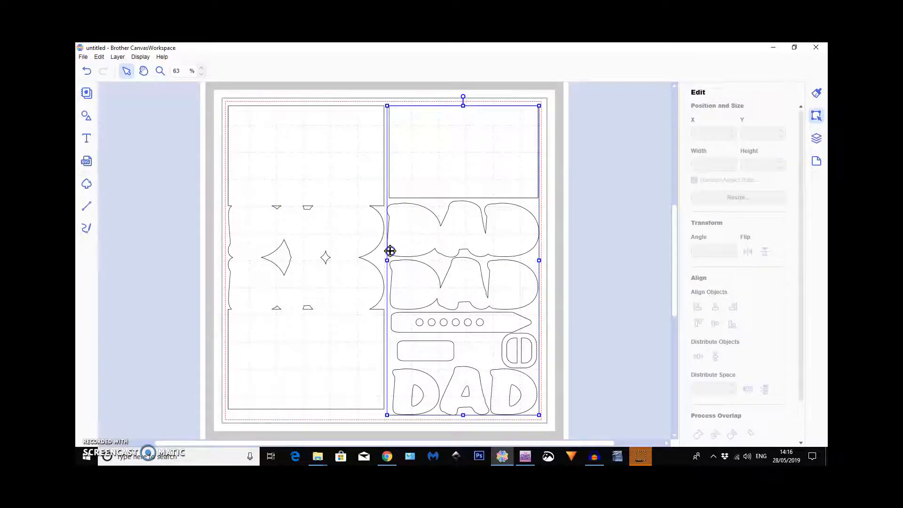
left_click(118, 57)
left_click(141, 146)
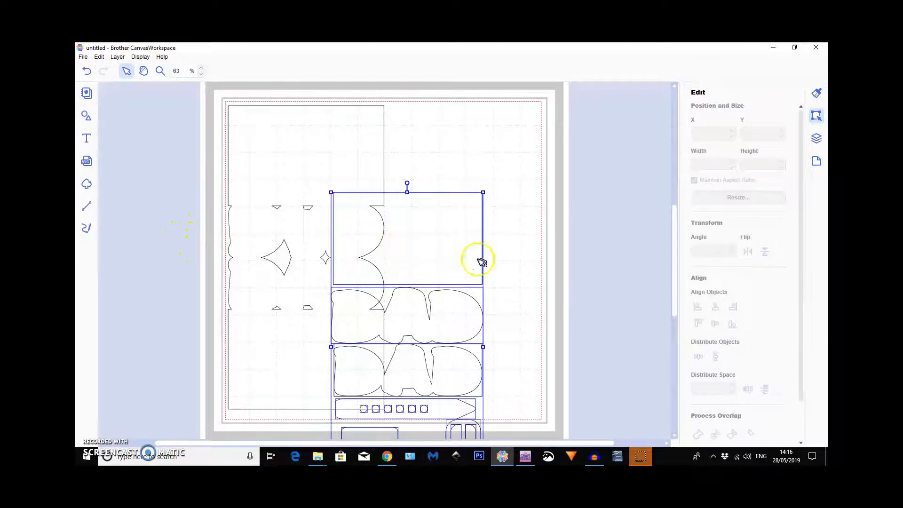
left_click_drag(391, 246, 169, 235)
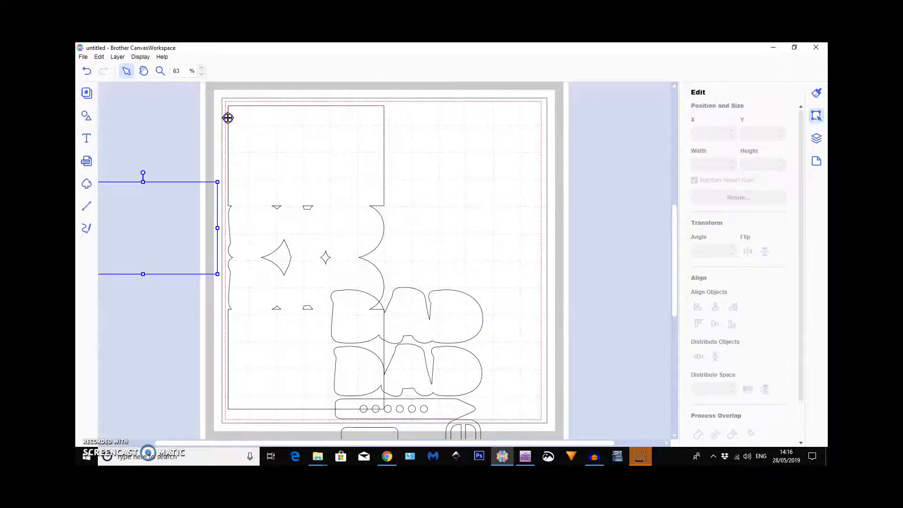
Delete the card base, DAD shapes, belt parts and DAD letters, keeping only the rectangular panel.
left_click_drag(225, 91, 486, 437)
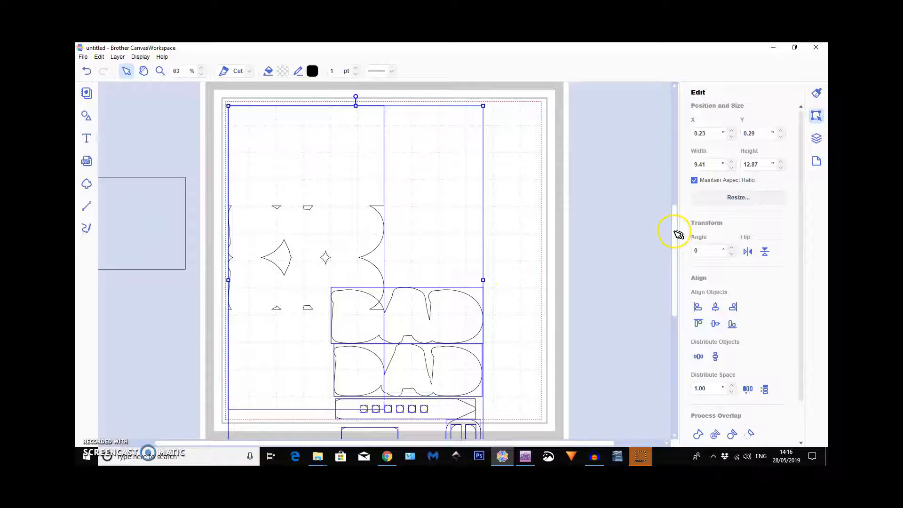
key("Delete")
left_click_drag(674, 281, 674, 308)
left_click_drag(321, 175, 508, 291)
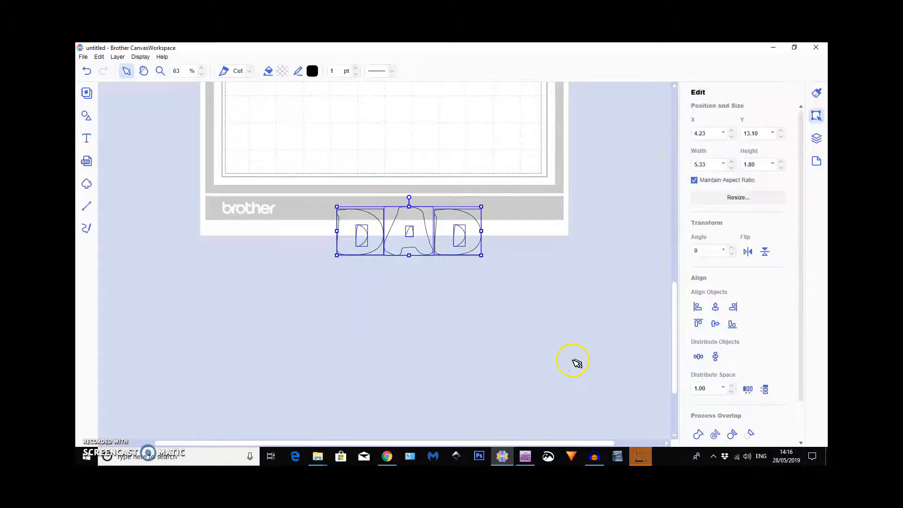
key("Delete")
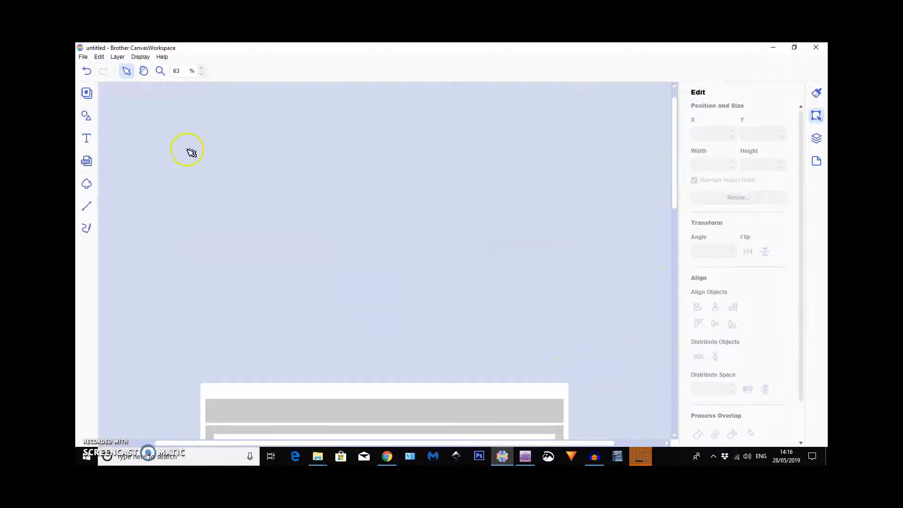
Bring the mat back into view and move the 5.50 × 3.40" rectangular panel onto it.
left_click(140, 56)
left_click(159, 87)
left_click(146, 234)
left_click_drag(377, 228, 377, 238)
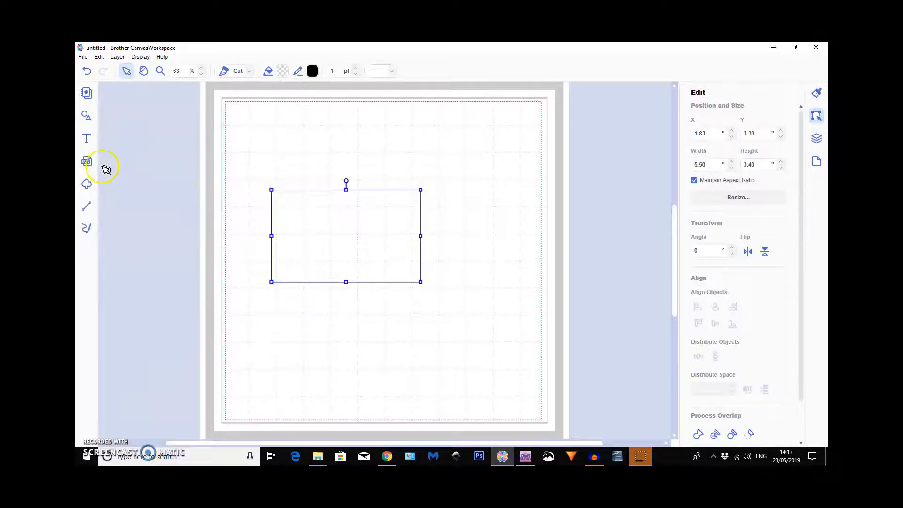
Add a plain 3.94" wide rectangle from the basic shapes and place it over the lower part of the 5.50 × 3.40" panel.
left_click(85, 116)
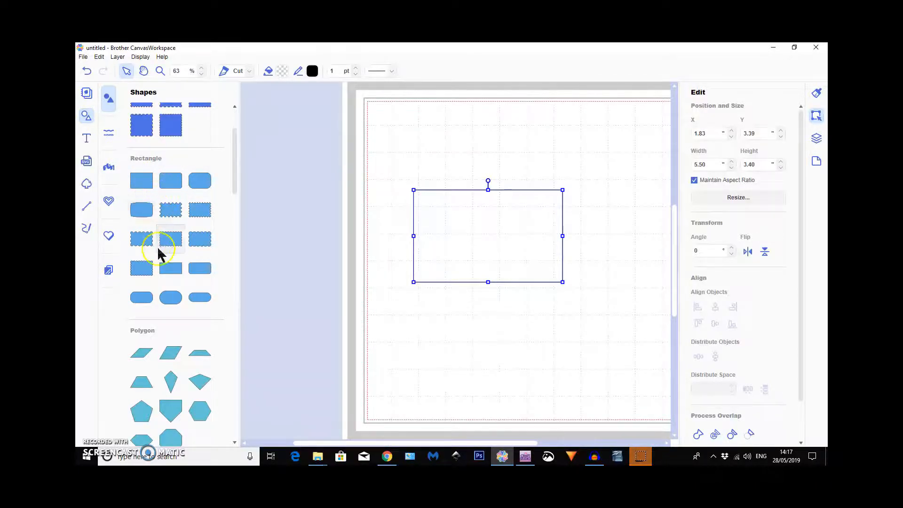
left_click(86, 117)
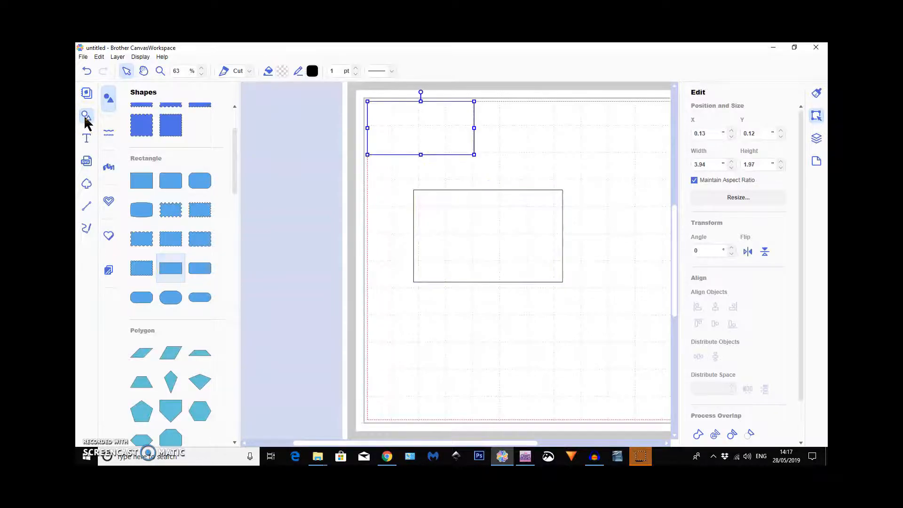
left_click(86, 117)
left_click(240, 148)
left_click_drag(264, 137, 332, 258)
Resize the inner rectangle to a strip about 4.65 × 1.02", with similar margins to the panel's lower and side edges.
left_click_drag(347, 223, 347, 249)
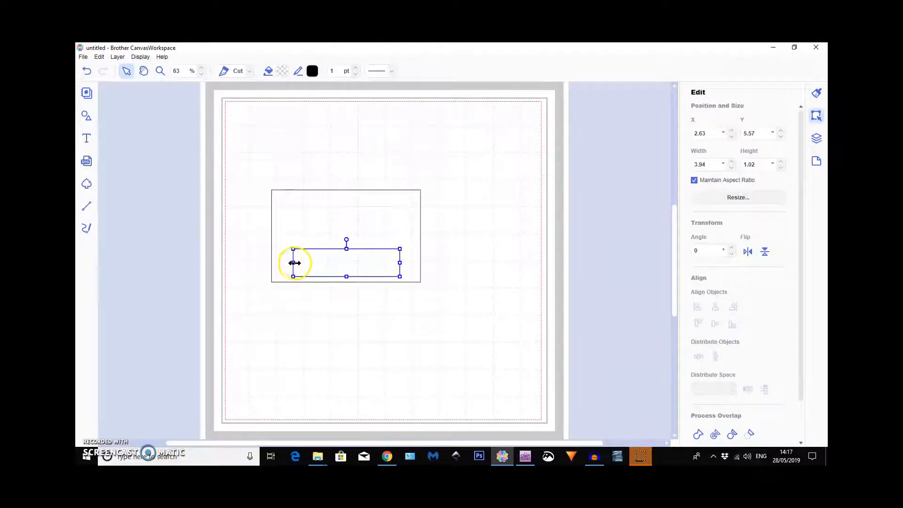
left_click_drag(292, 263, 283, 263)
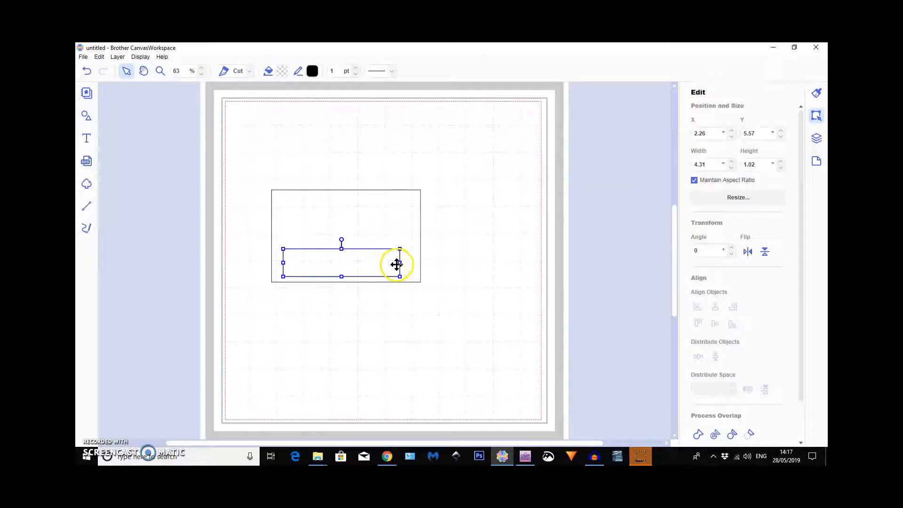
left_click_drag(400, 263, 409, 262)
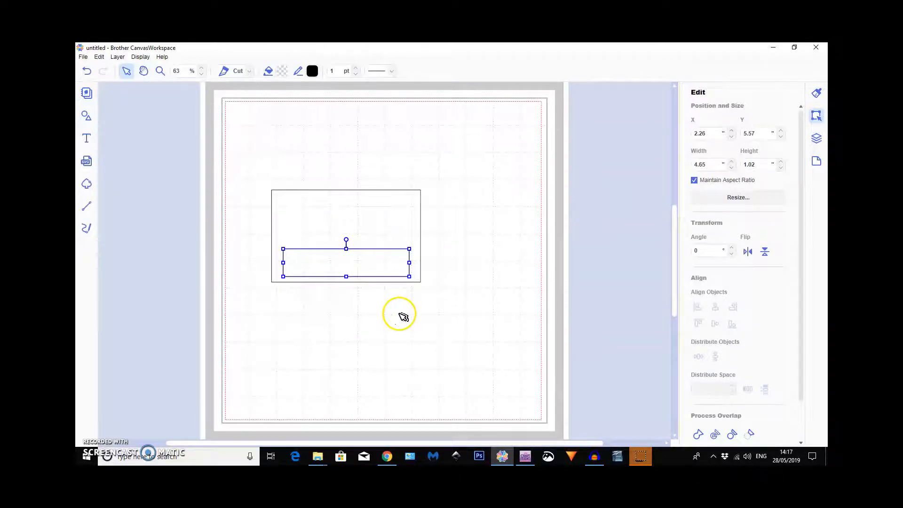
Create an inward offset of the strip with 0.04" spacing and round corners, and move the offset copy below the panel.
scroll(740, 377, "down", 2)
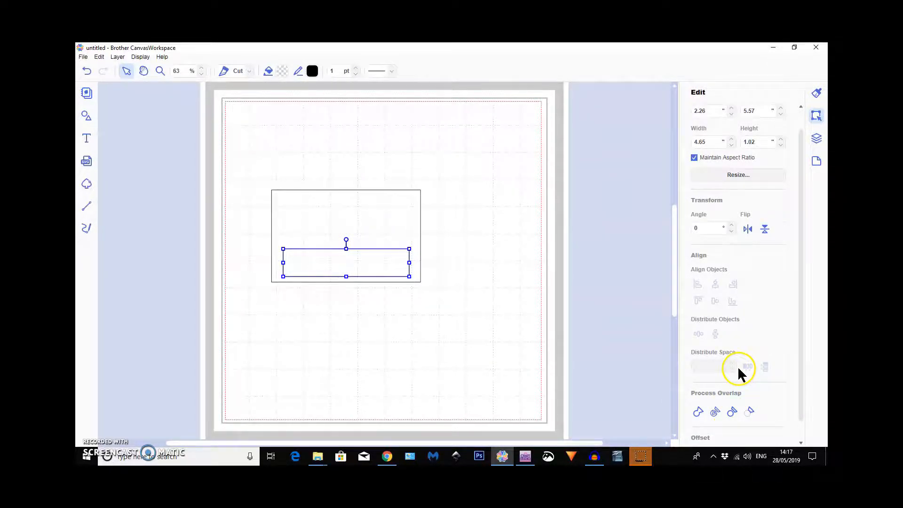
left_click(737, 433)
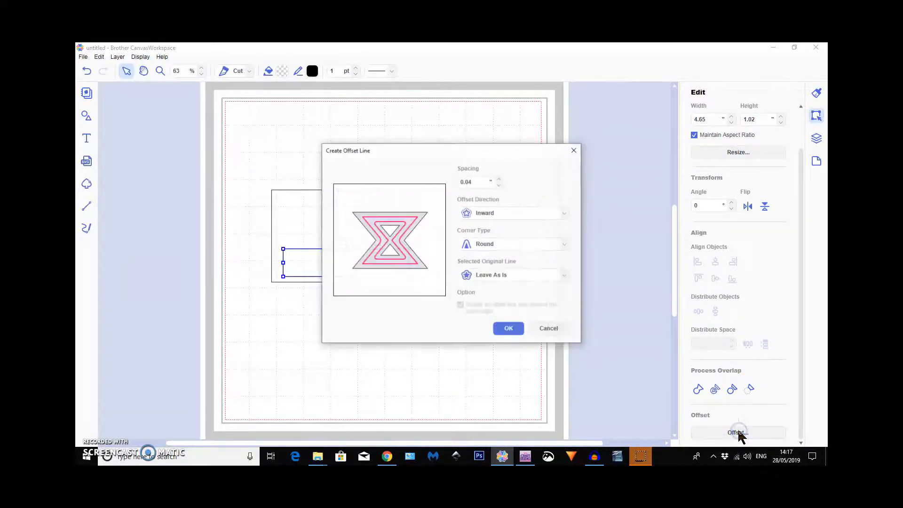
left_click(516, 332)
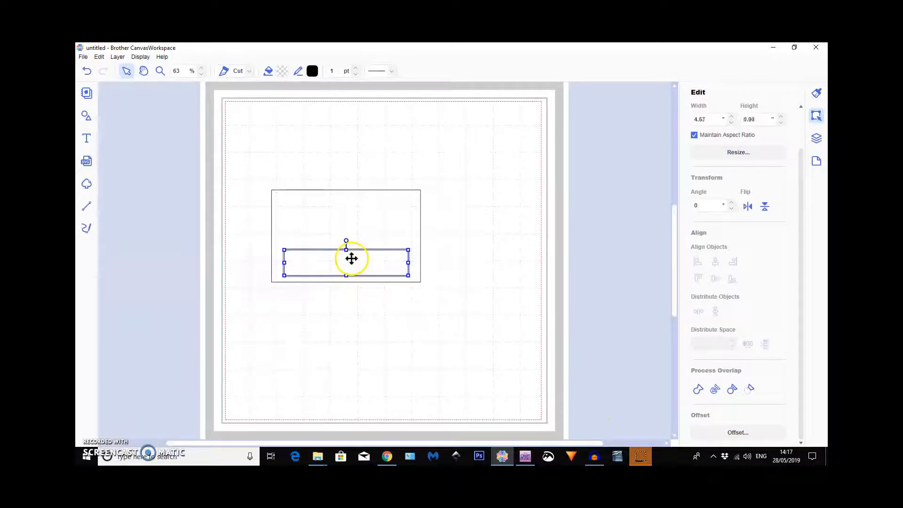
left_click_drag(352, 258, 352, 306)
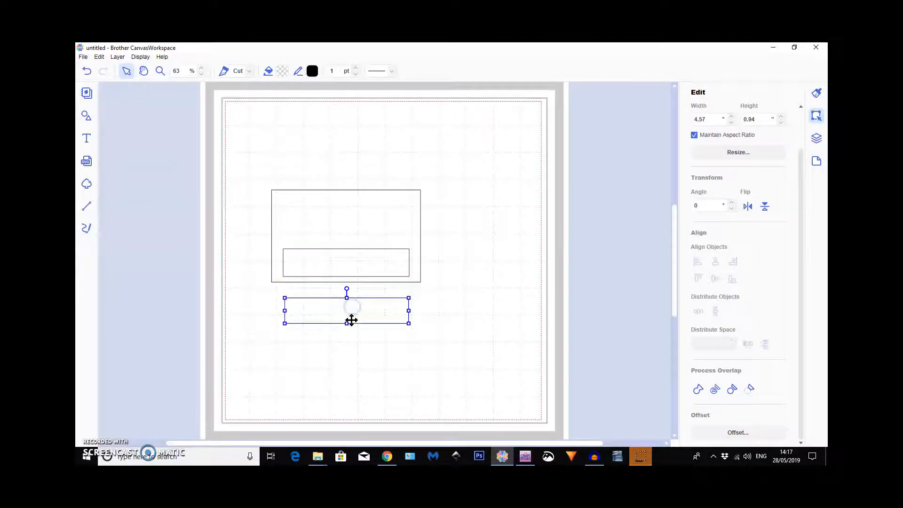
Delete the large panel and its inner strip, keeping only the offset rectangle on the mat.
left_click(243, 202)
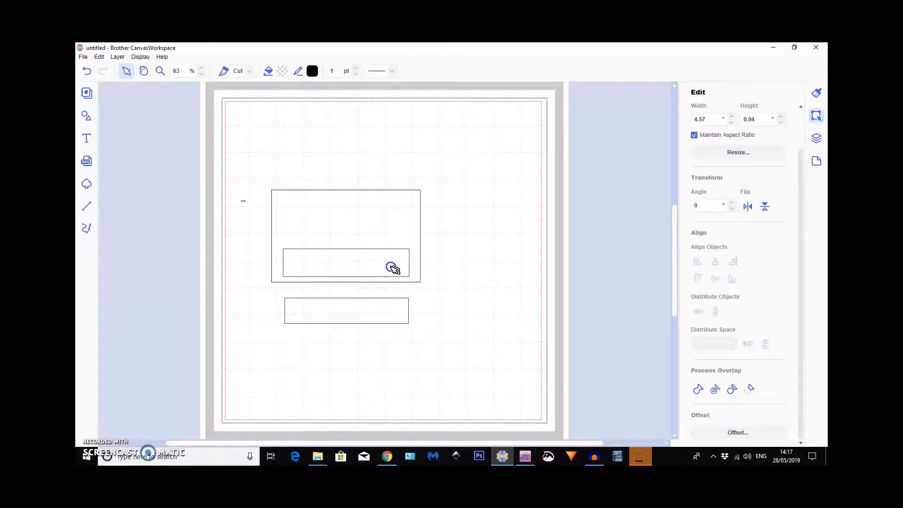
left_click(393, 268)
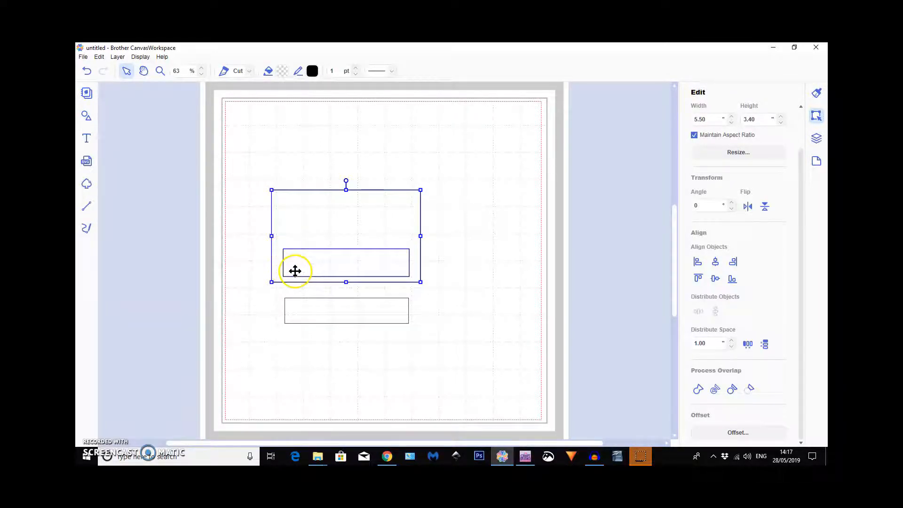
left_click(451, 264)
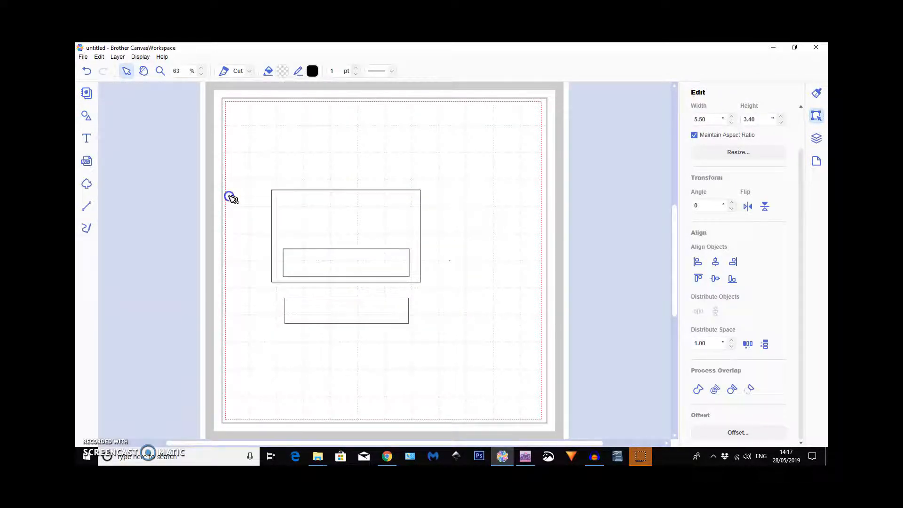
left_click_drag(249, 210, 466, 212)
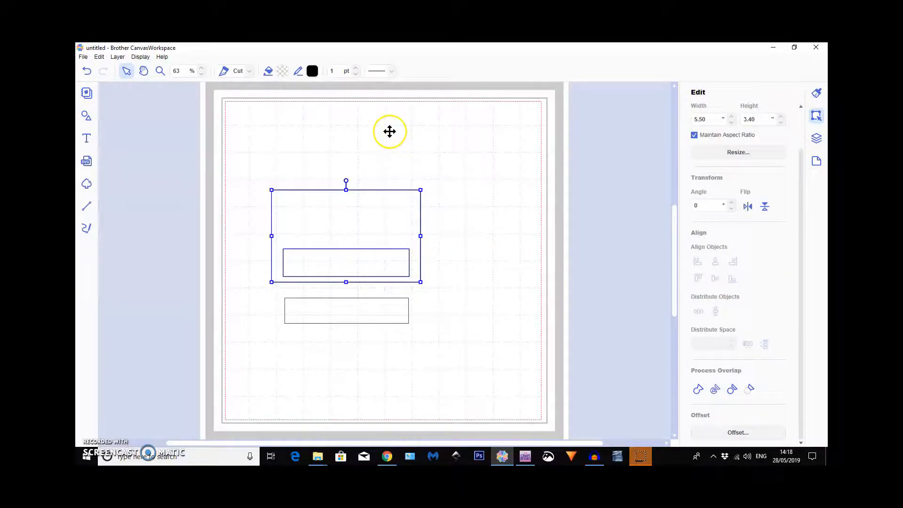
key("Delete")
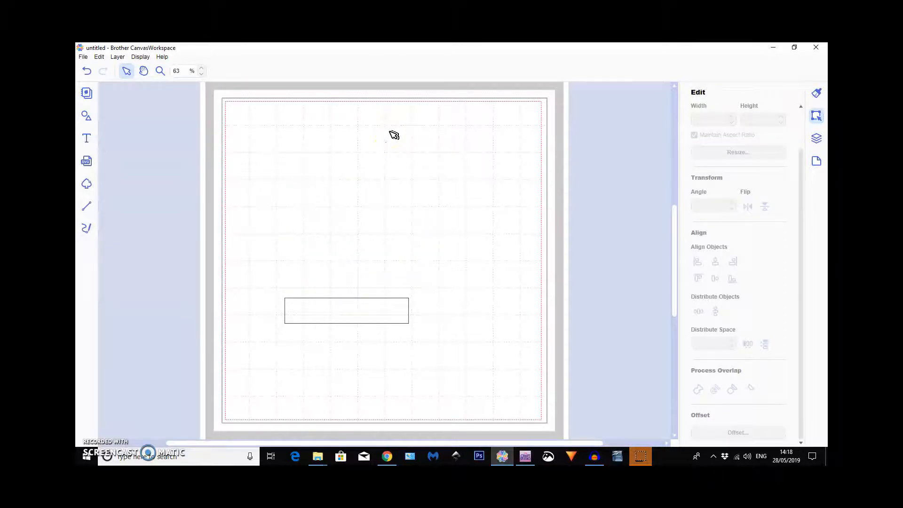
Add the text "Happy father's Day" above the rectangle and set it in the recently used script demo font.
left_click(86, 138)
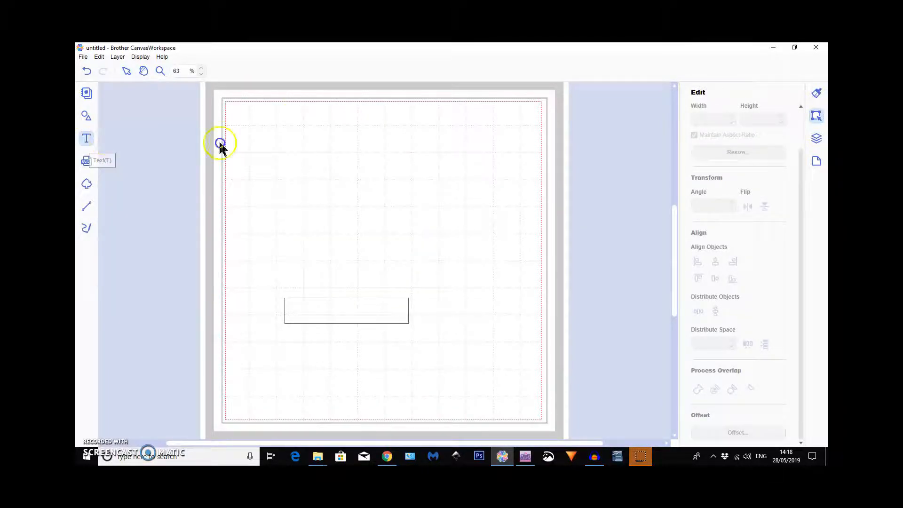
left_click(330, 182)
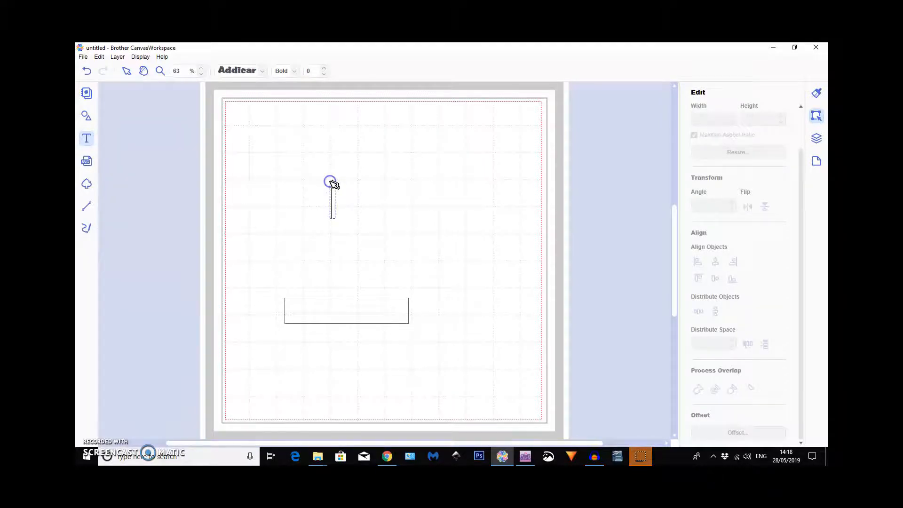
left_click(374, 185)
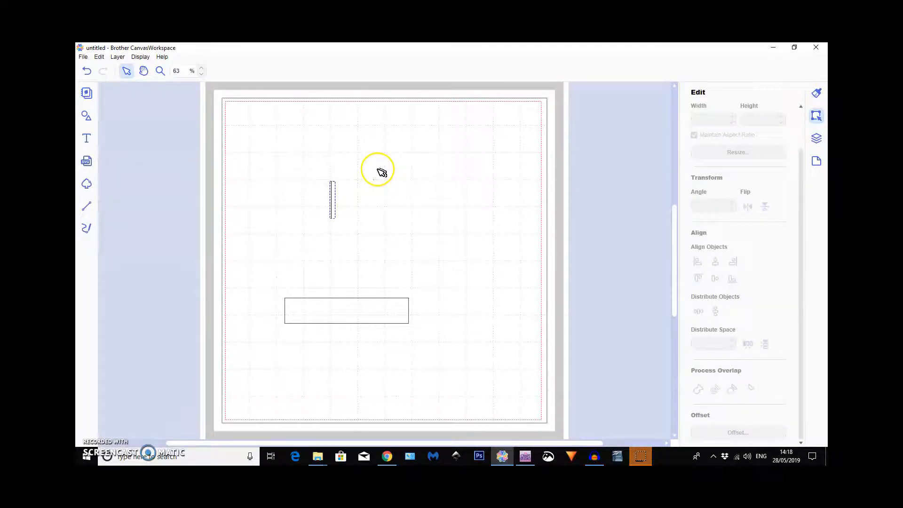
type("Happy")
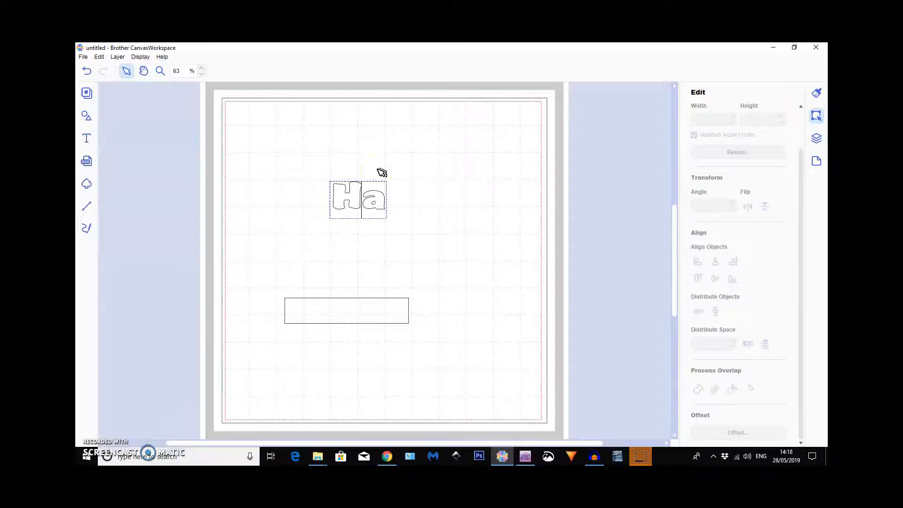
type("f")
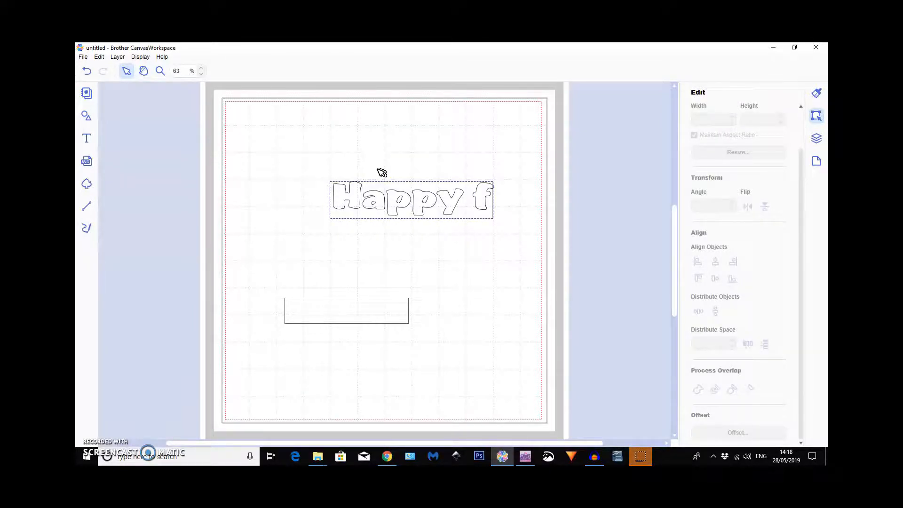
type("ather's Da")
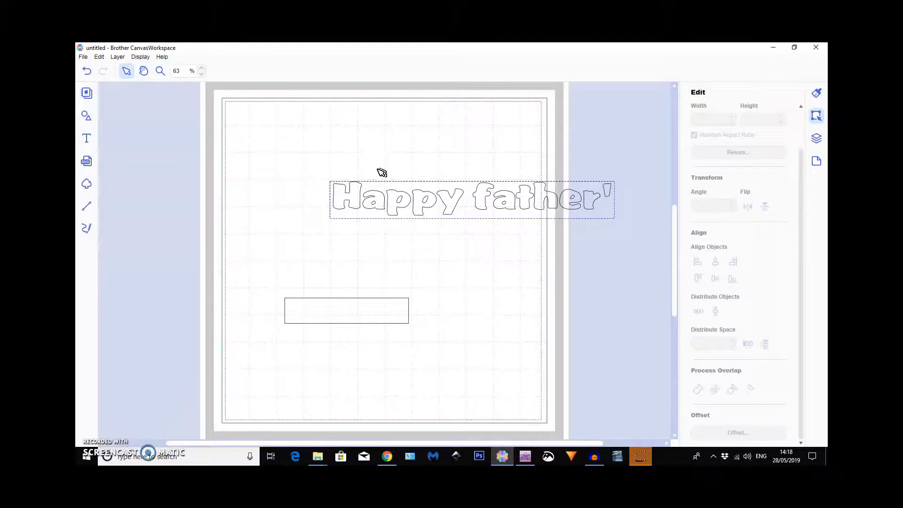
type("y")
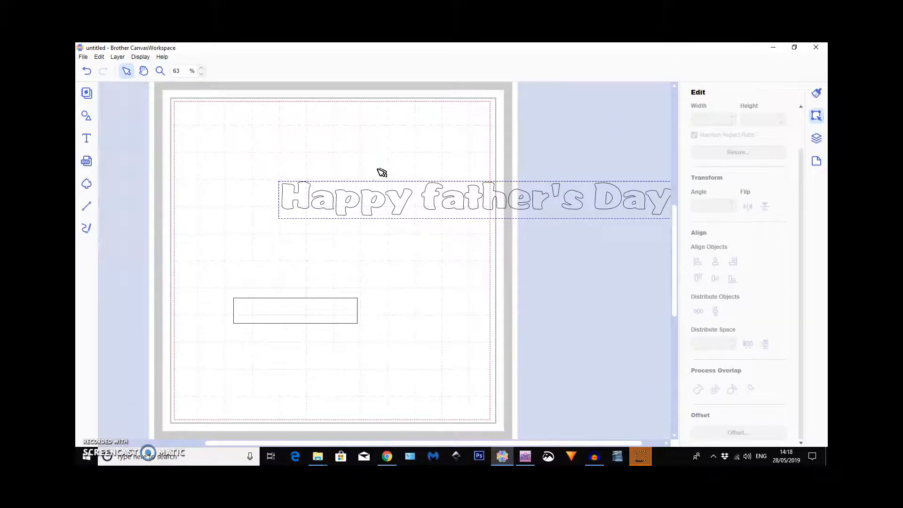
left_click(459, 244)
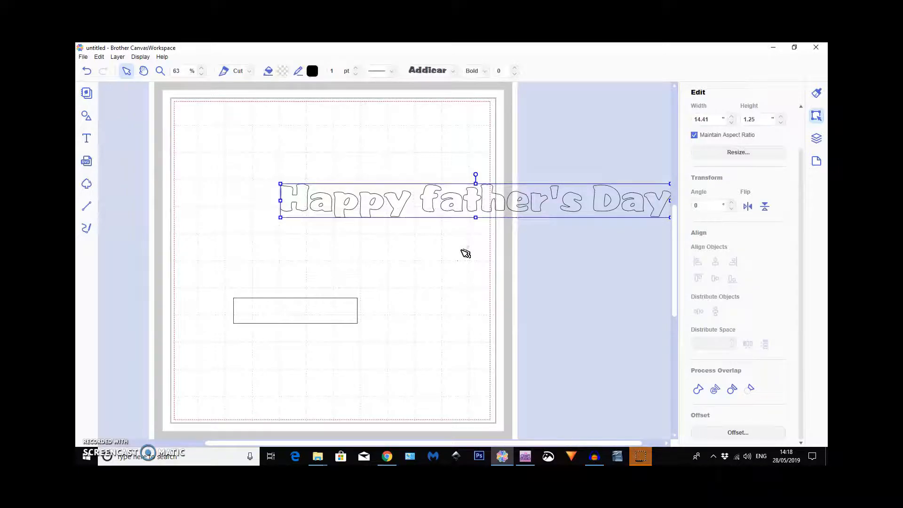
left_click(453, 71)
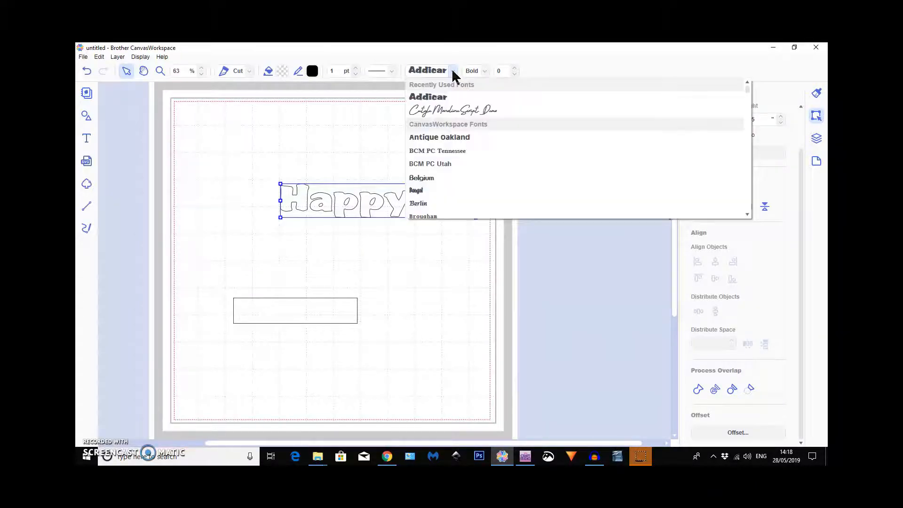
left_click(455, 110)
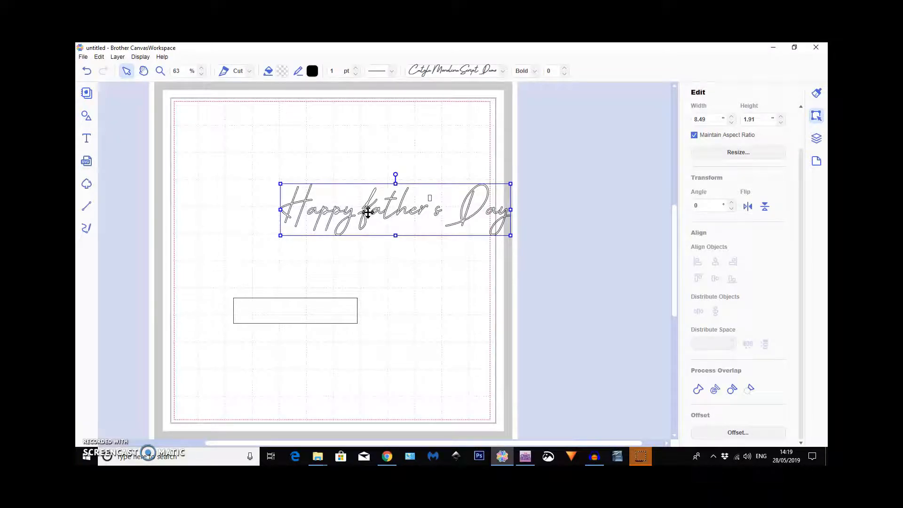
Edit the greeting to capitalise the F so that it reads "Happy Father's Day".
left_click(380, 252)
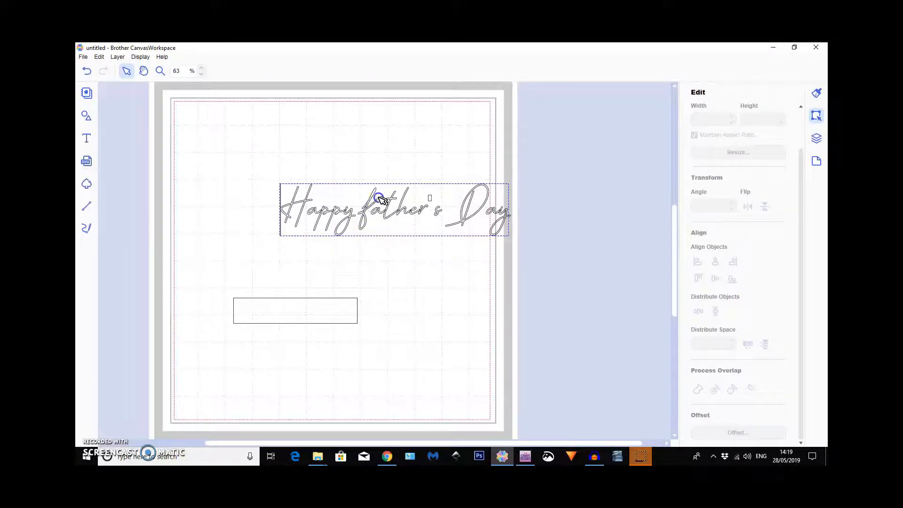
left_click(373, 210)
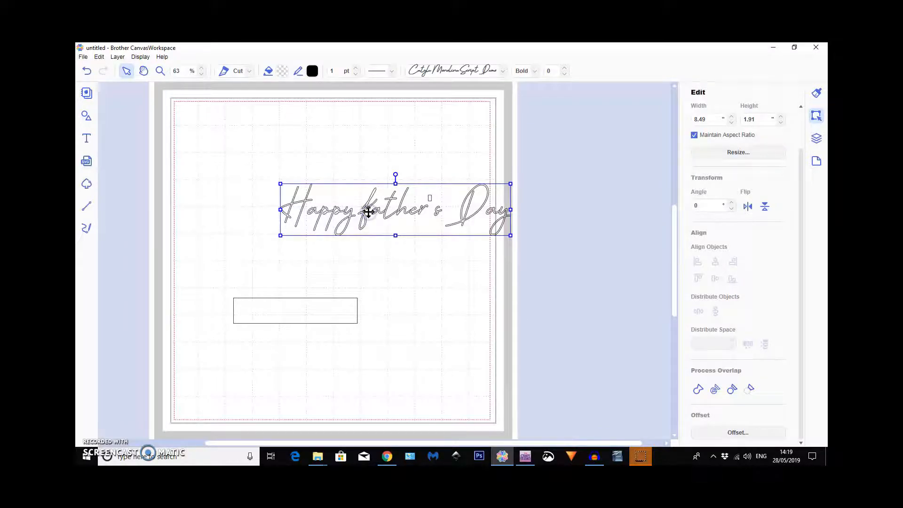
left_click(374, 237)
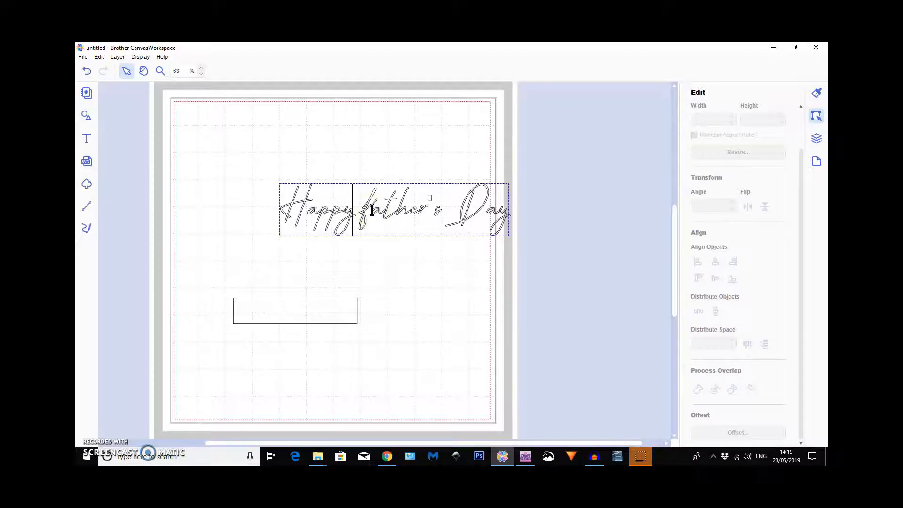
key("BackSpace")
type("F")
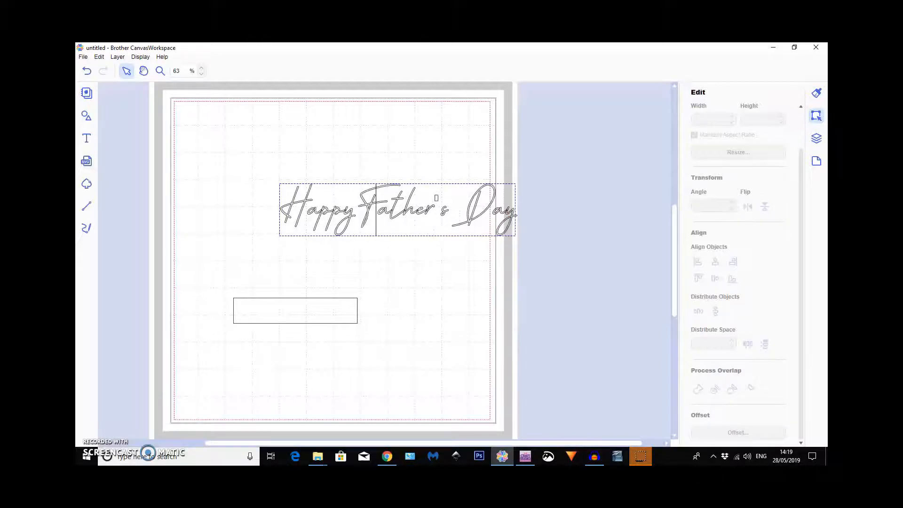
left_click(417, 267)
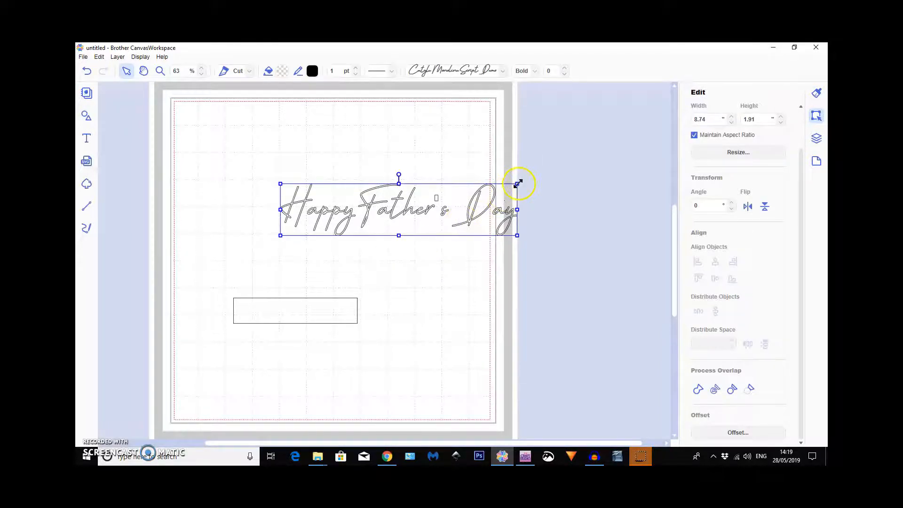
Shrink the greeting, place it inside the rectangle and stretch it to about 4.06 × 0.66" to fit.
left_click_drag(517, 183, 385, 213)
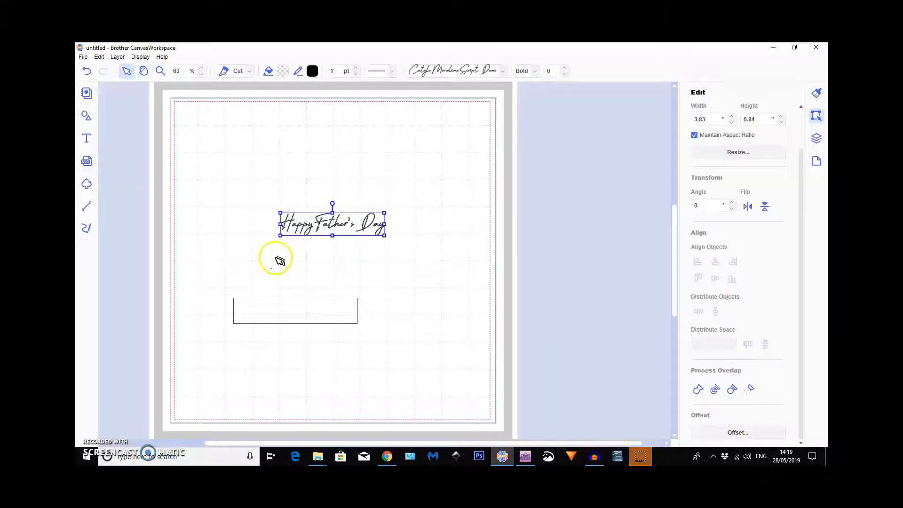
left_click_drag(331, 225, 292, 312)
mouse_move(346, 301)
left_mouse_down()
mouse_move(278, 308)
mouse_move(346, 310)
left_mouse_up()
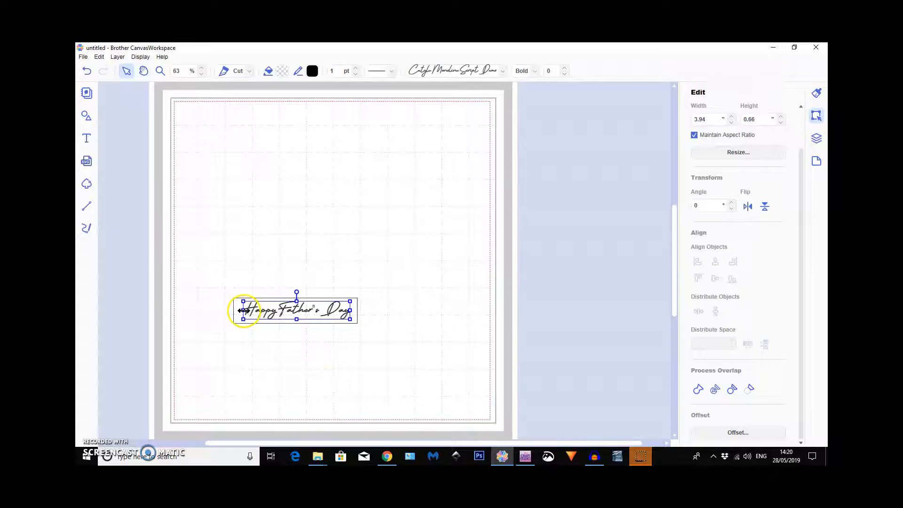
left_click_drag(243, 310, 240, 311)
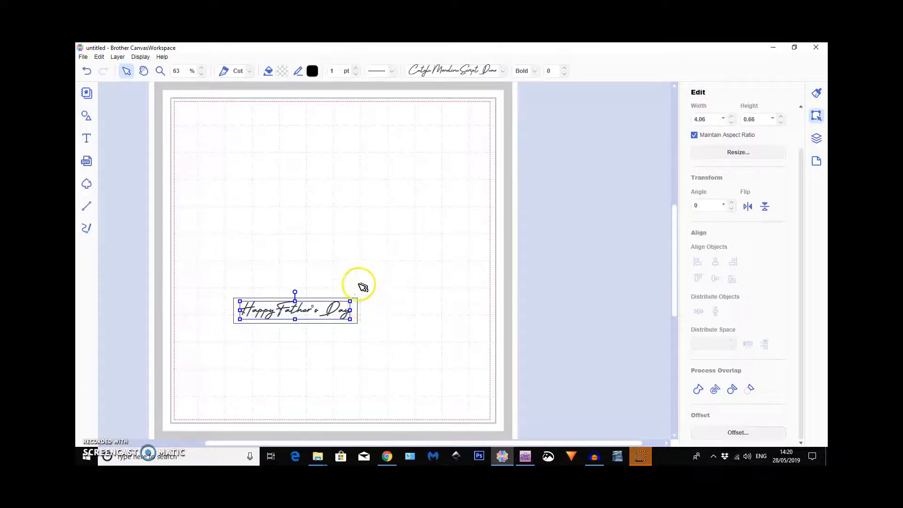
Change the greeting's line type from Cut to Draw.
left_click(316, 226)
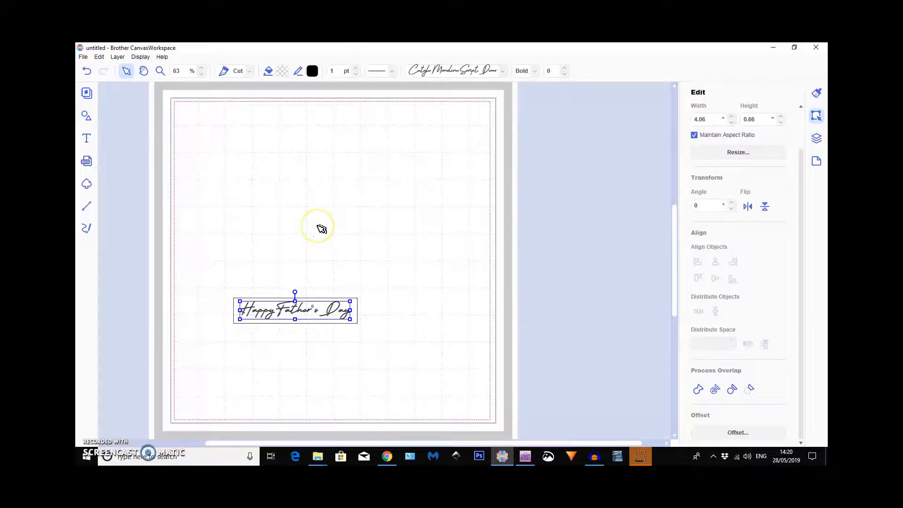
left_click(248, 71)
left_click(242, 95)
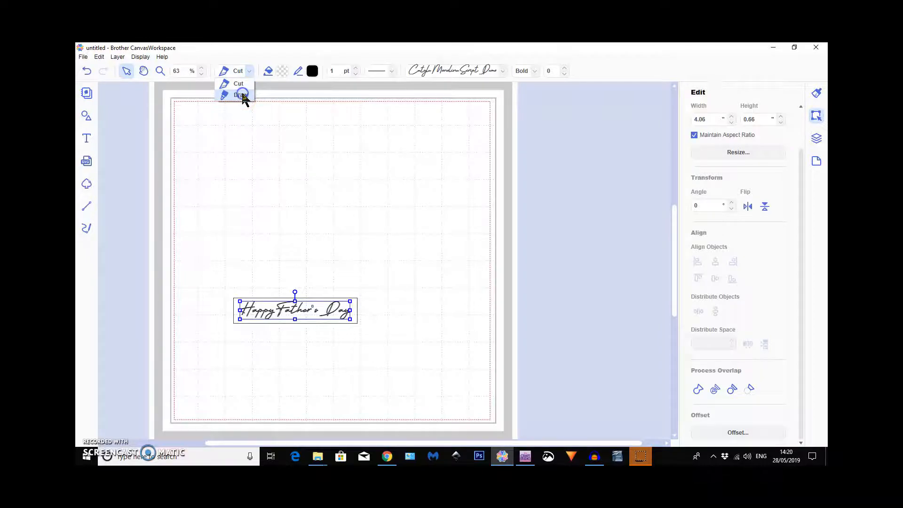